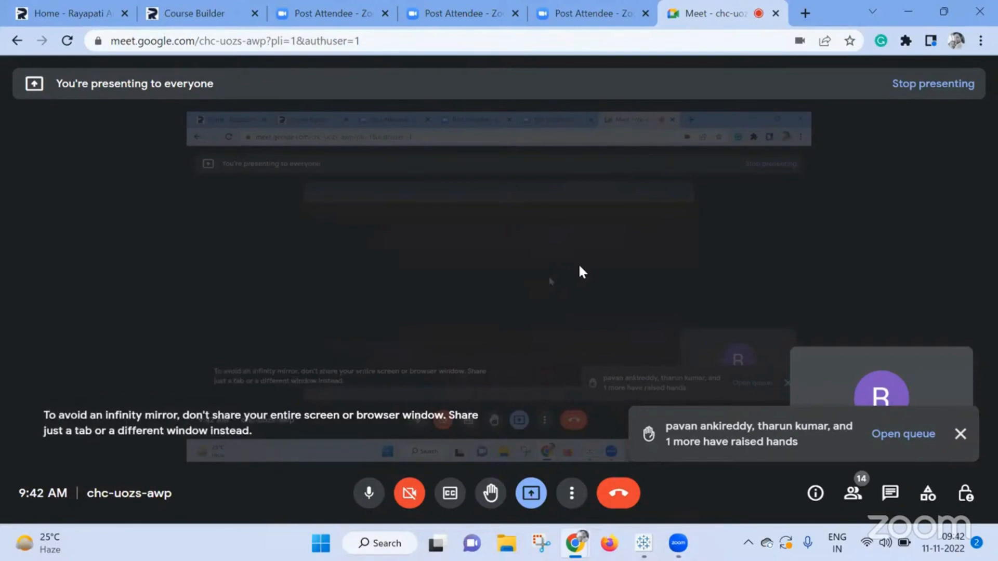
Switch to the Book1 workbook in Tableau Public and list Sub-Category in the rows of a new worksheet
mouse_move(643, 543)
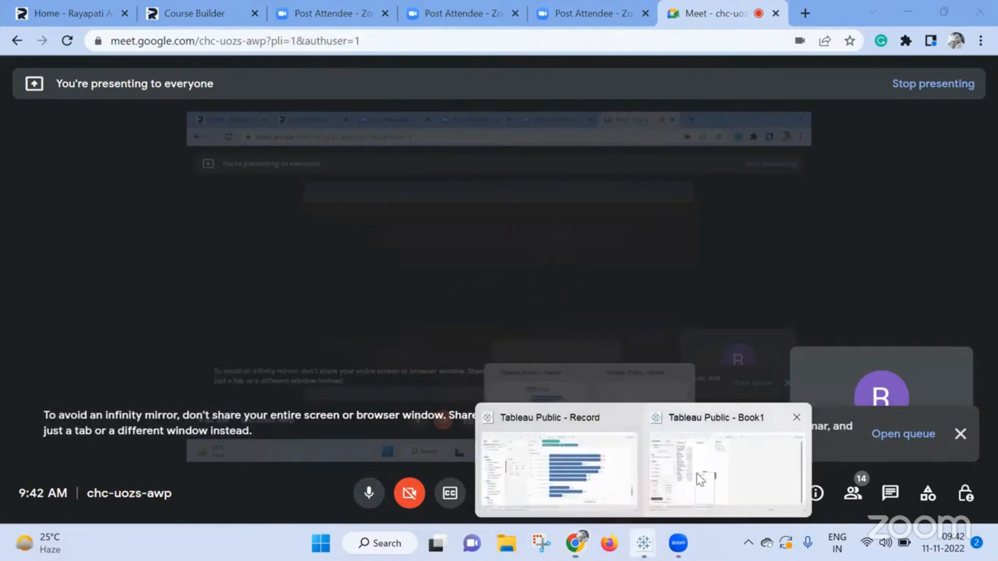
click(697, 470)
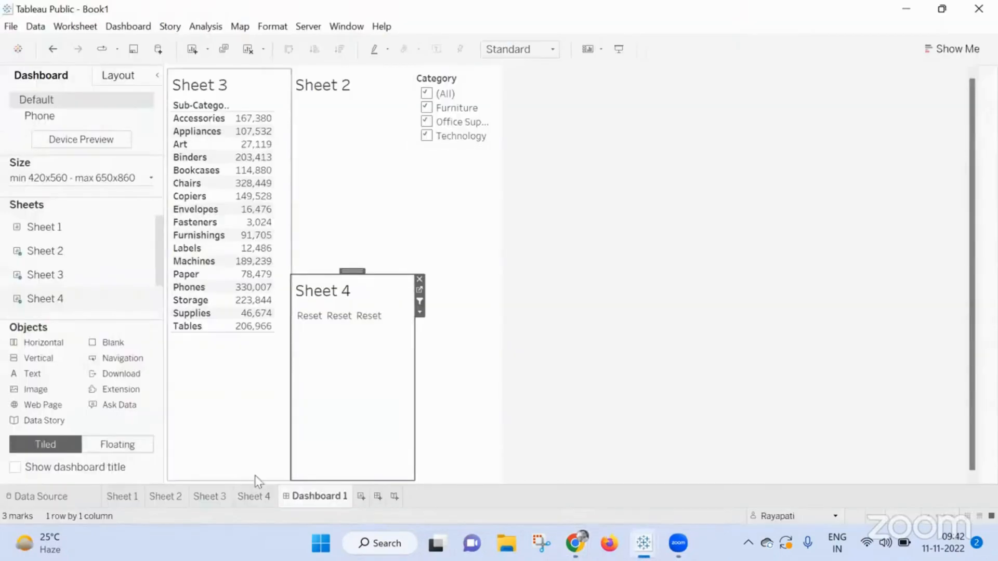
click(362, 496)
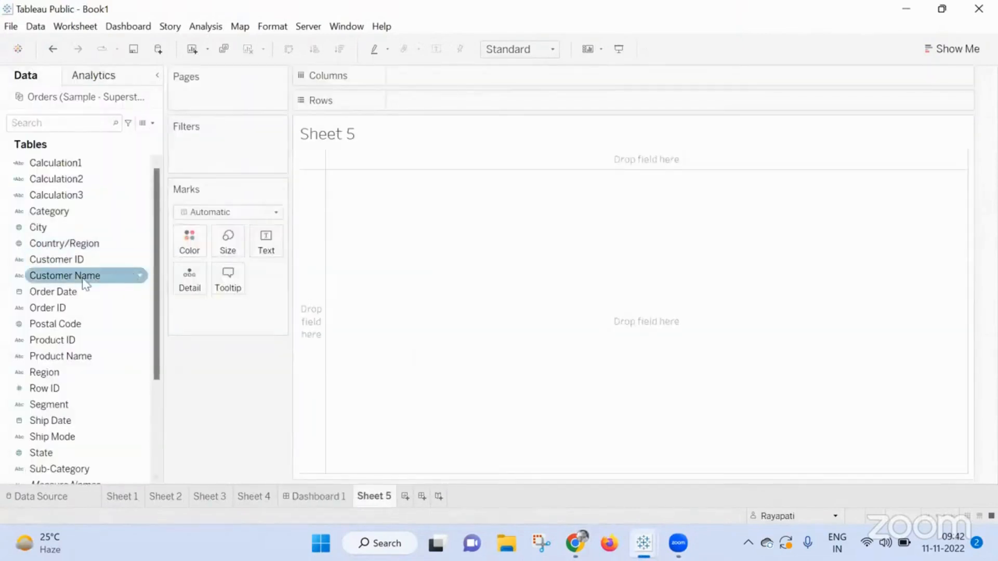
scroll(85, 332, down, 2)
drag(61, 372, 447, 98)
double_click(526, 101)
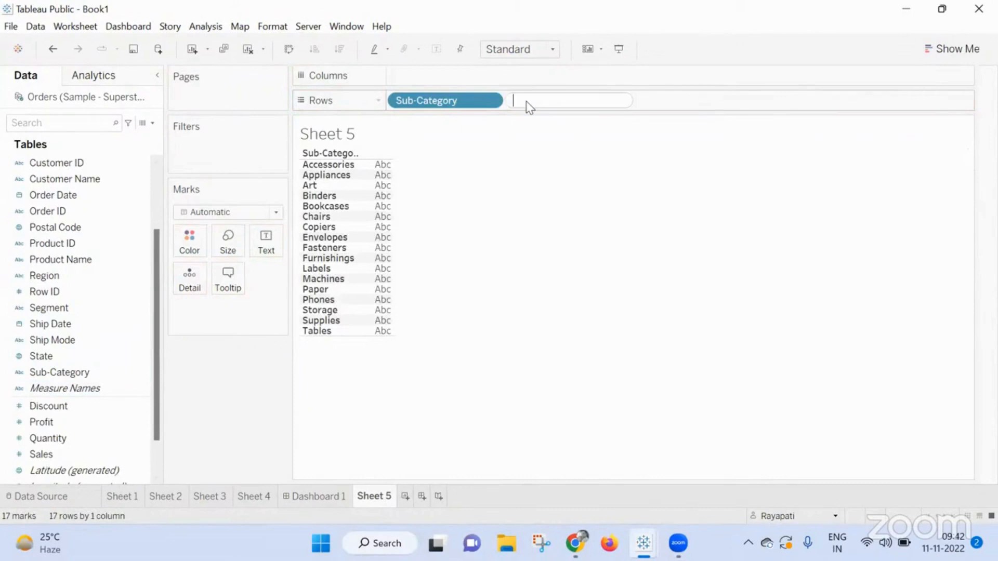
text(Inde)
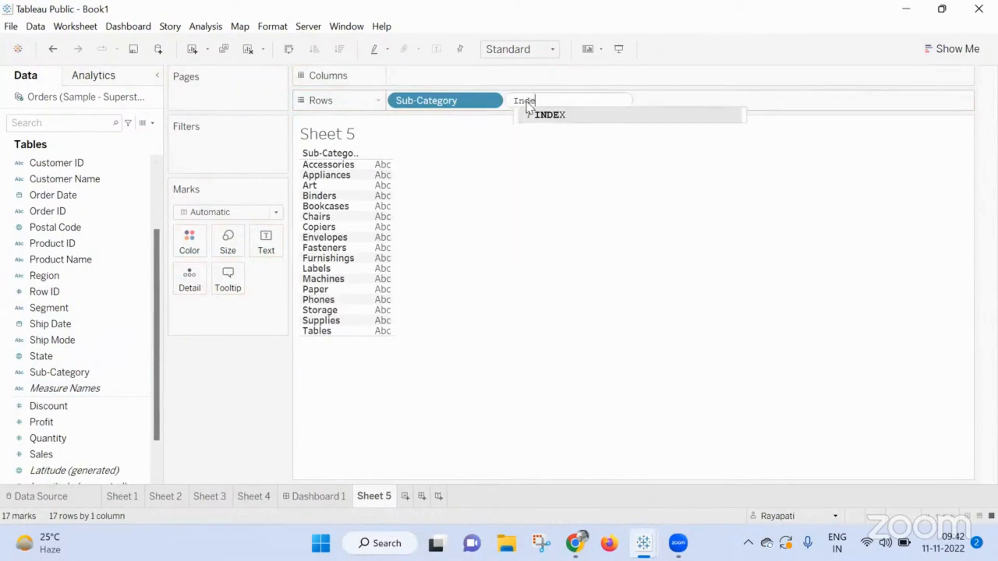
key(BackSpace)
key(BackSpace)
key(BackSpace)
key(BackSpace)
key(Escape)
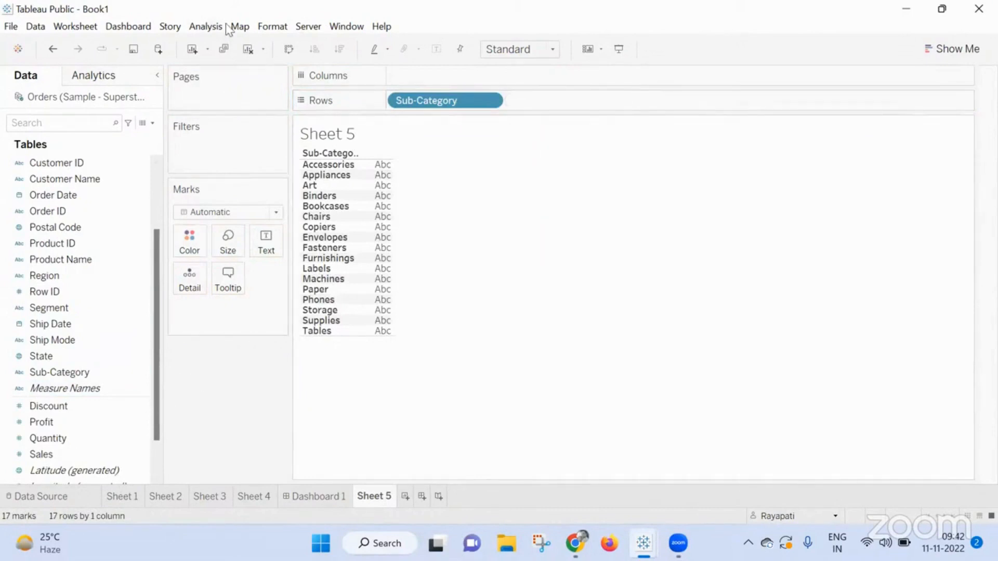
Create a calculated field with the formula INDEX(), keeping the default name
click(218, 27)
click(289, 318)
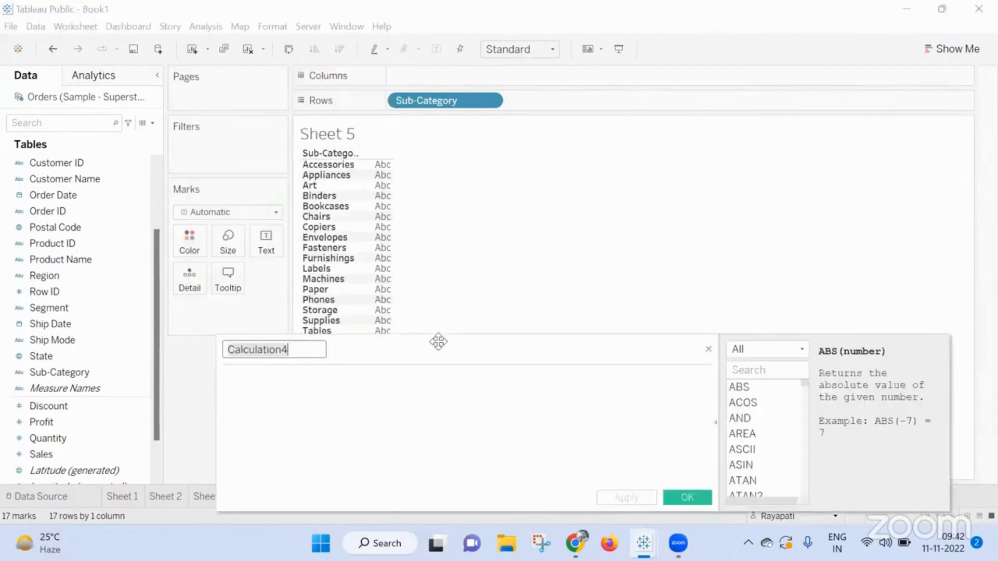
click(543, 387)
text(In)
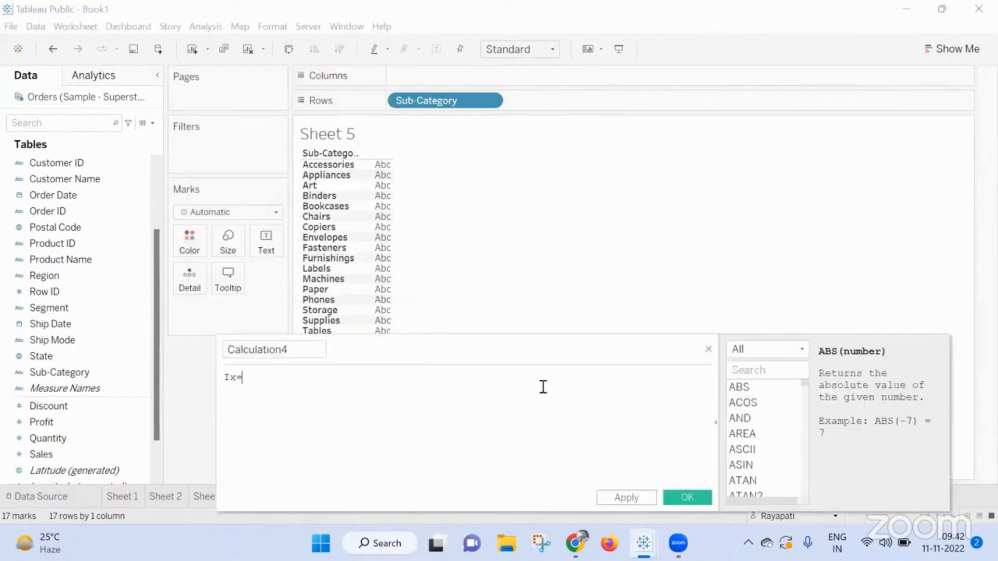
text(dex)
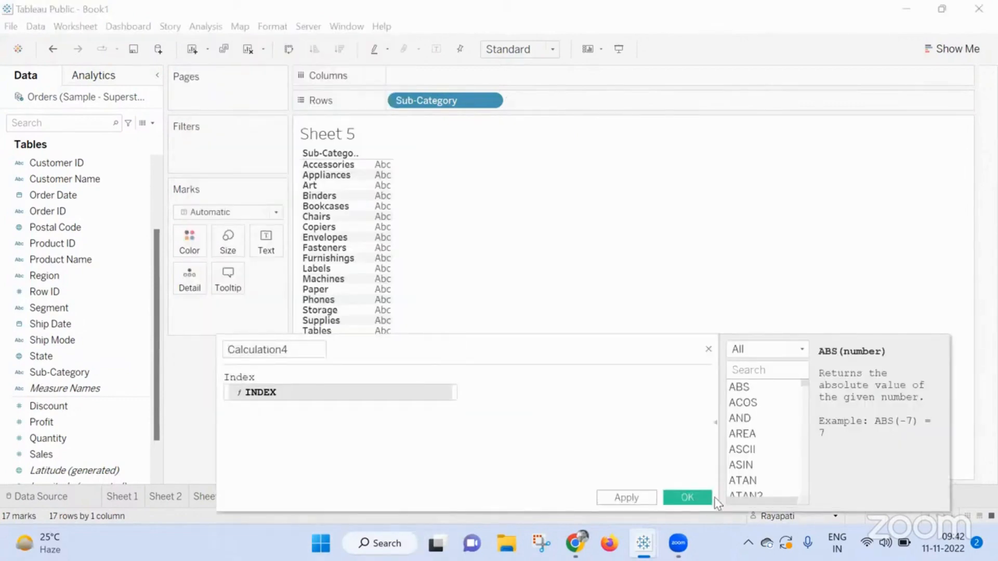
click(388, 392)
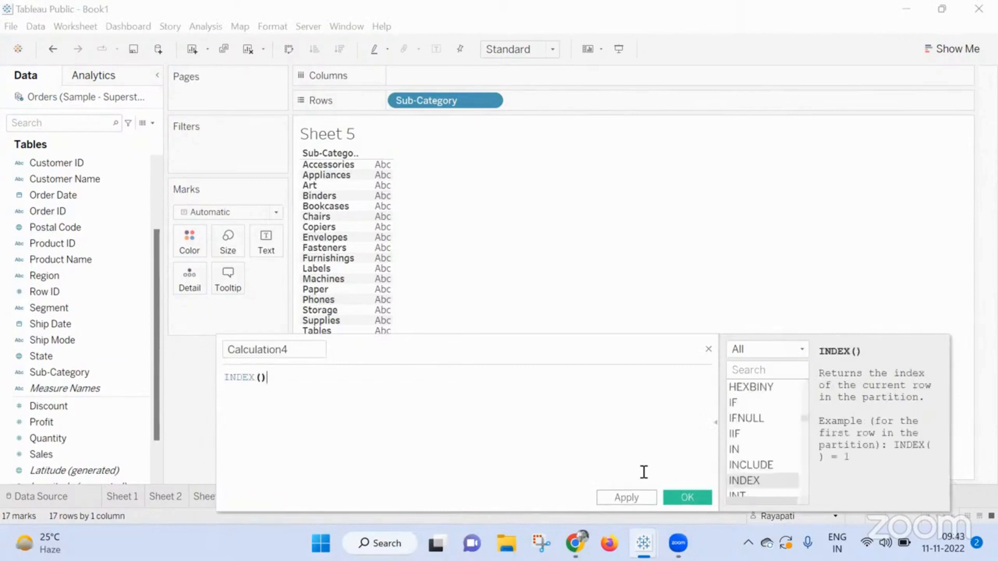
click(682, 497)
Convert the INDEX() field Calculation4 to discrete and add it to the rows after Sub-Category
right_click(96, 407)
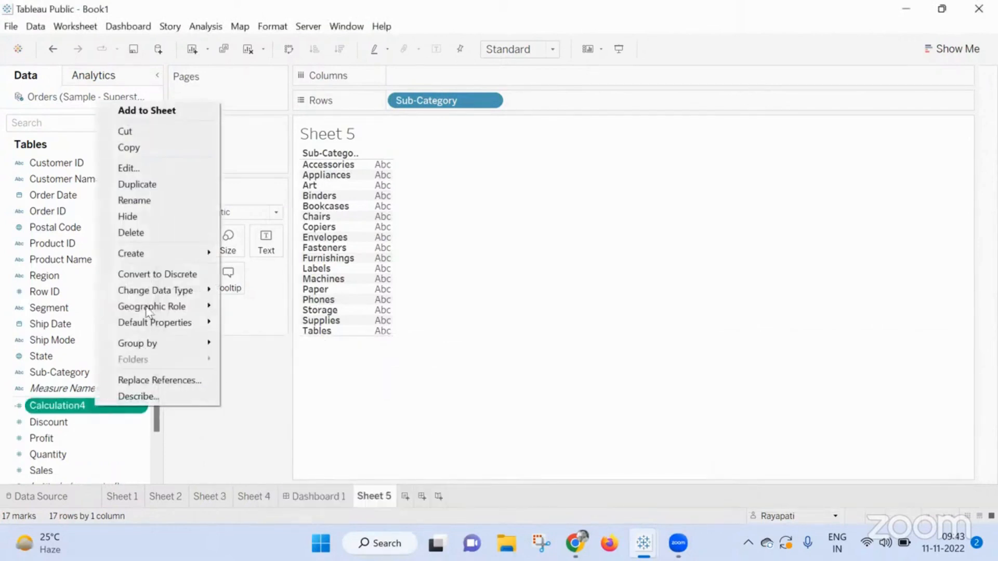
click(160, 274)
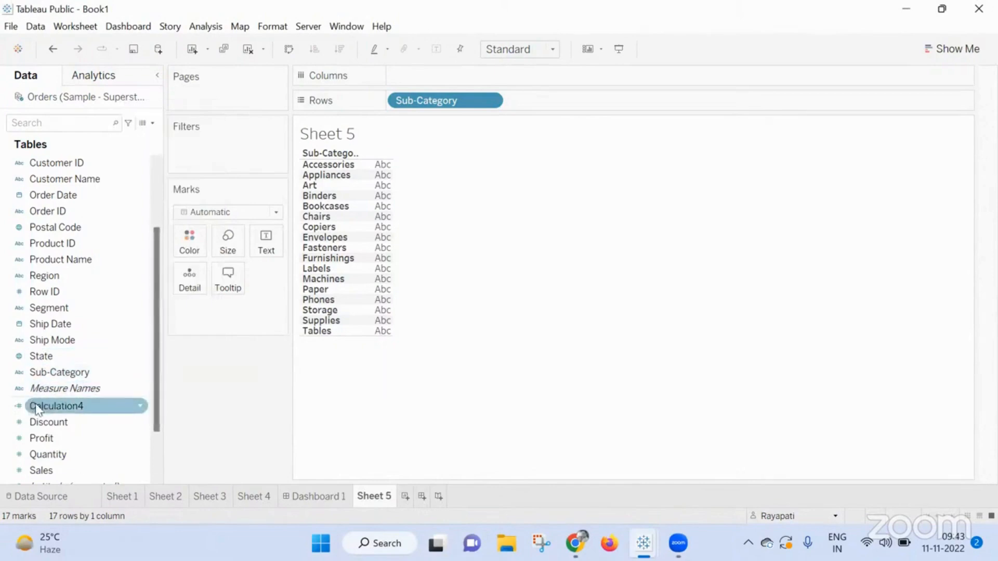
drag(49, 405, 620, 100)
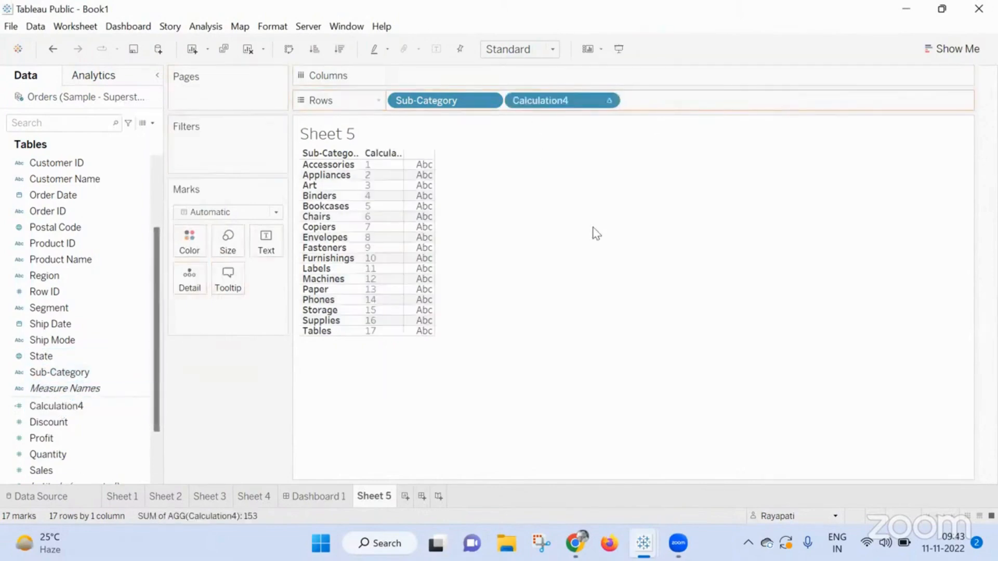
Create a parameter with the Integer data type, keeping its default name
click(152, 123)
click(121, 153)
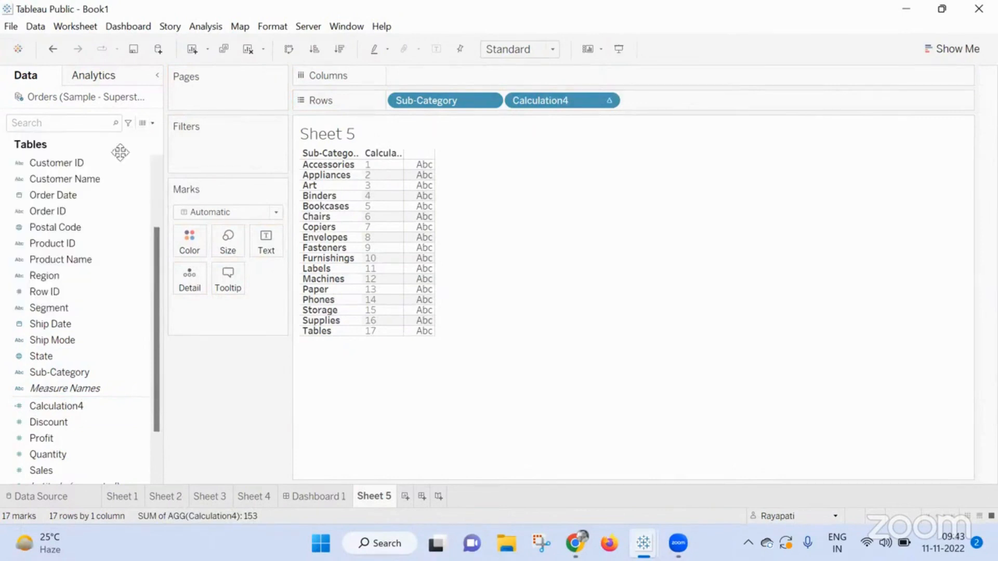
click(362, 207)
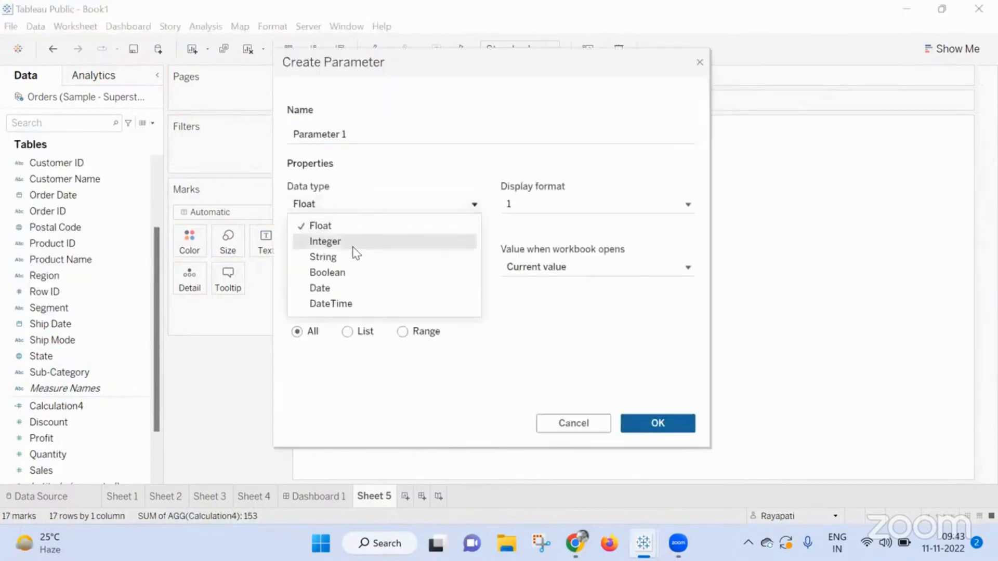
click(353, 245)
click(656, 422)
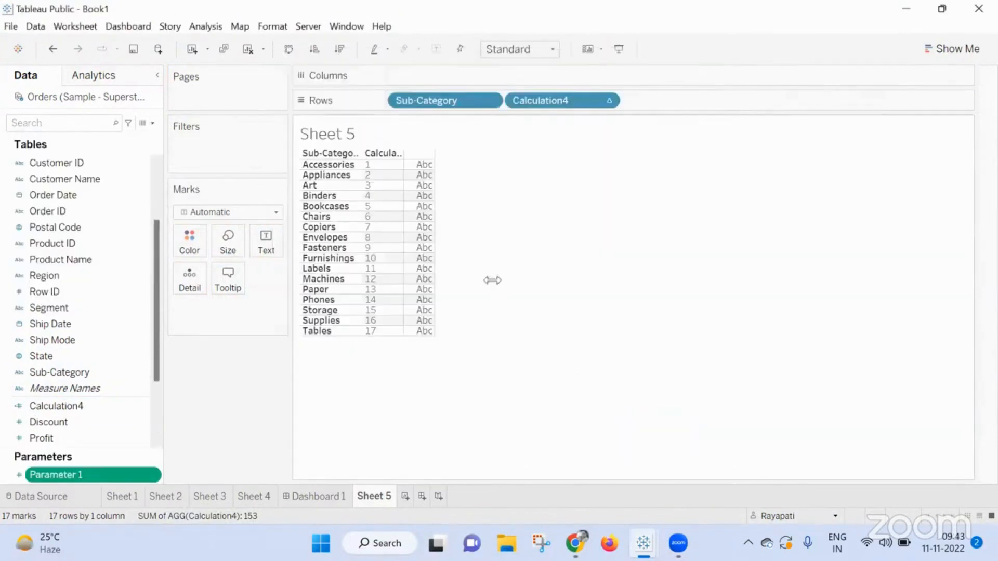
Create a calculated field with the formula [Calculation4] <= [Parameter 1], keeping the default name
click(205, 26)
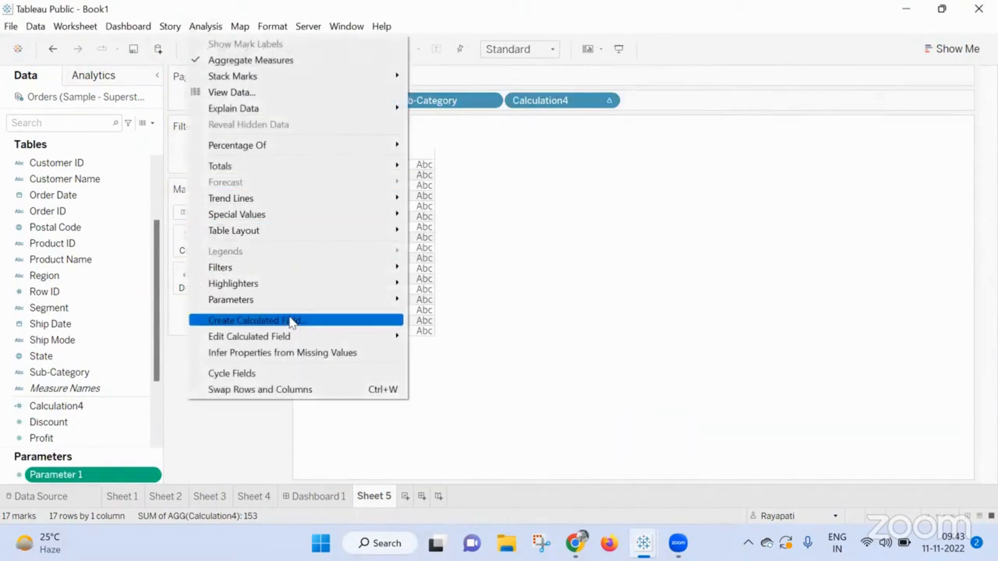
click(289, 320)
text(Cal)
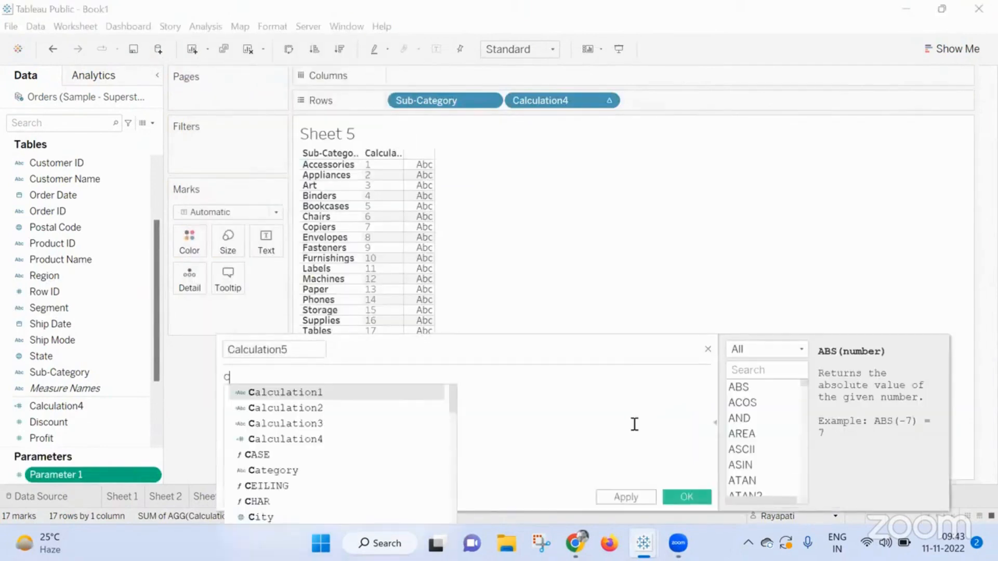
key(Down)
key(Down)
key(Down)
key(Return)
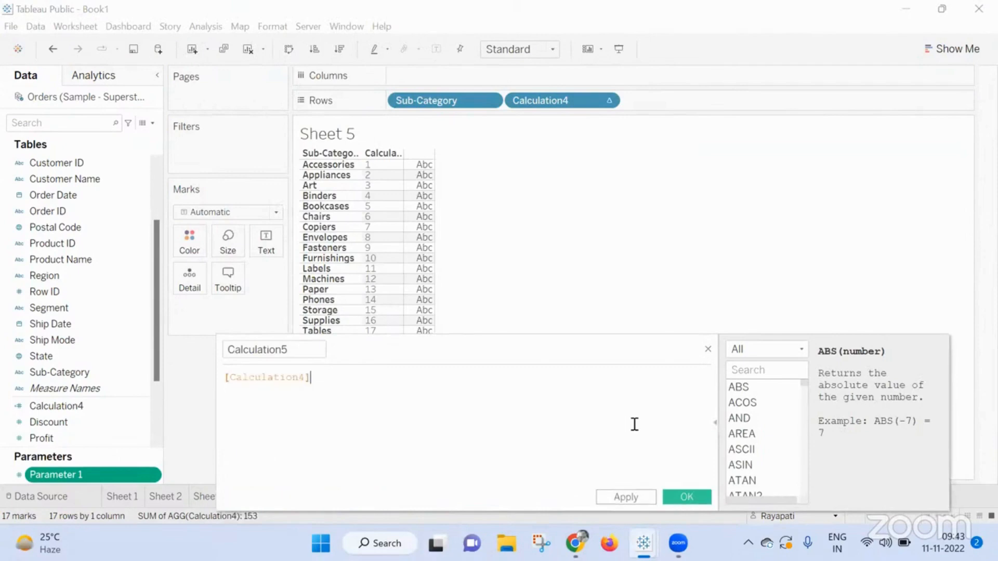
text(<=)
text( [Pa)
text(ra)
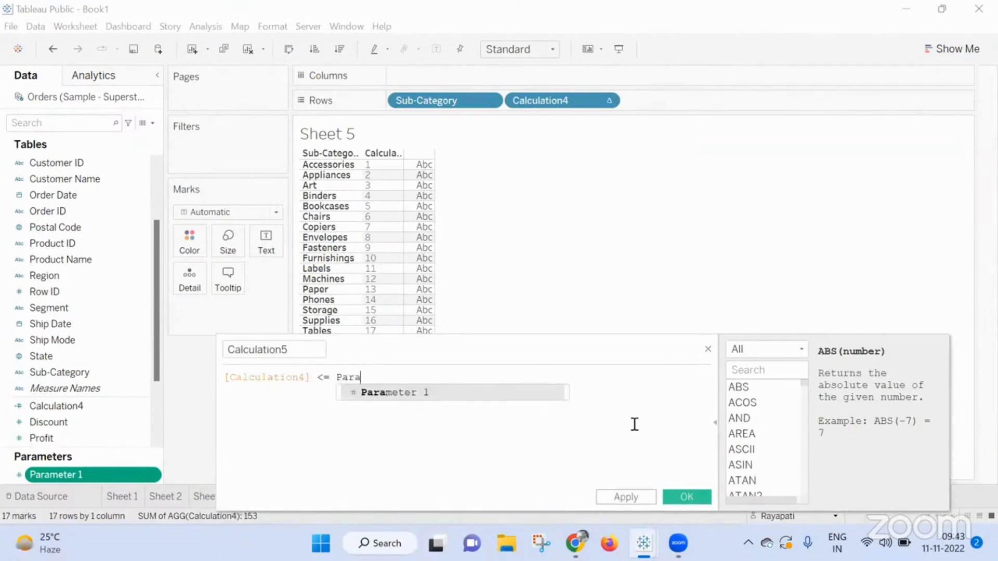
key(Return)
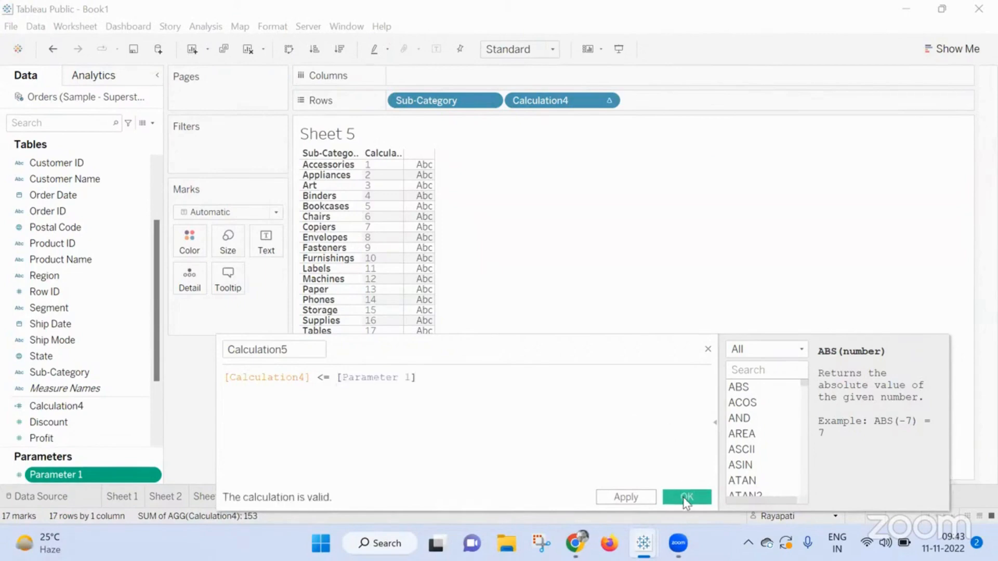
click(685, 498)
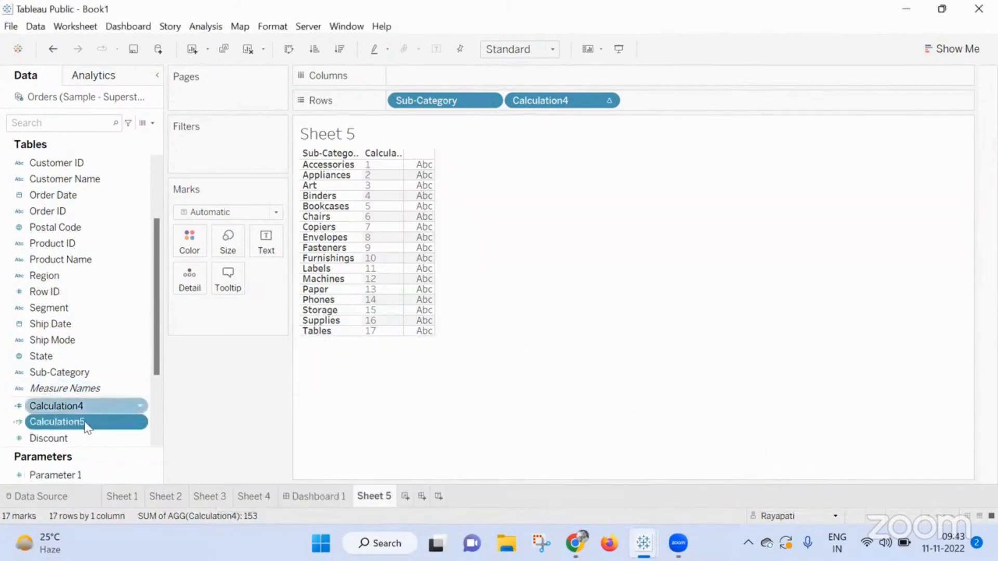
Filter the worksheet by Calculation5, keeping only the True value
drag(56, 422, 236, 159)
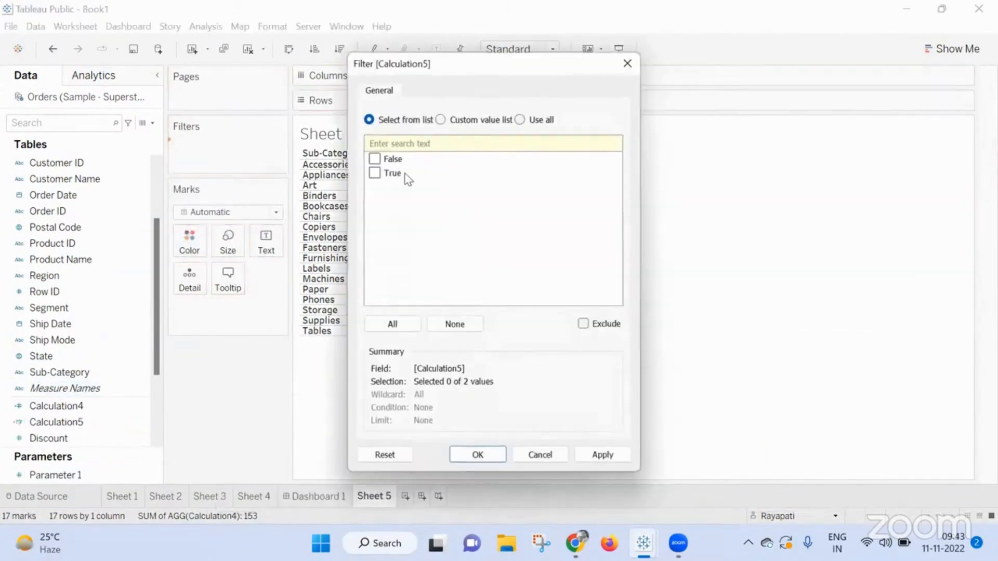
click(374, 173)
click(602, 454)
click(477, 456)
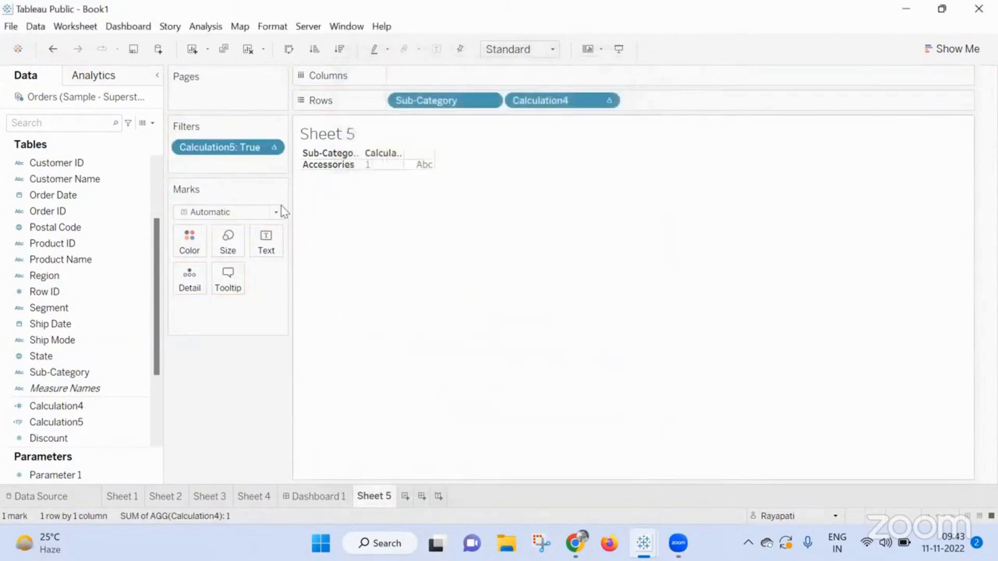
Show the control for Parameter 1 on the worksheet and set its value to 6
click(94, 474)
right_click(94, 474)
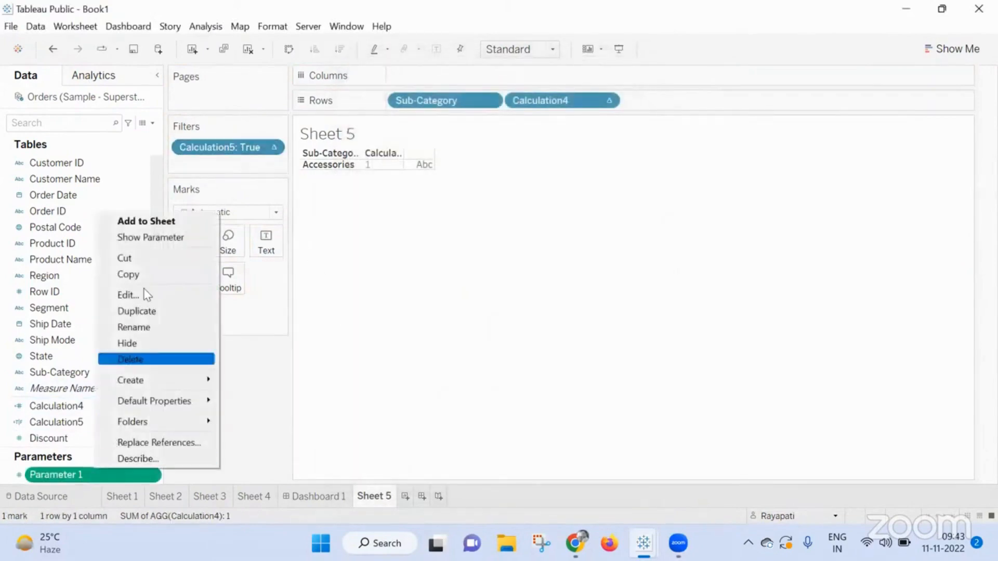
click(152, 236)
click(876, 146)
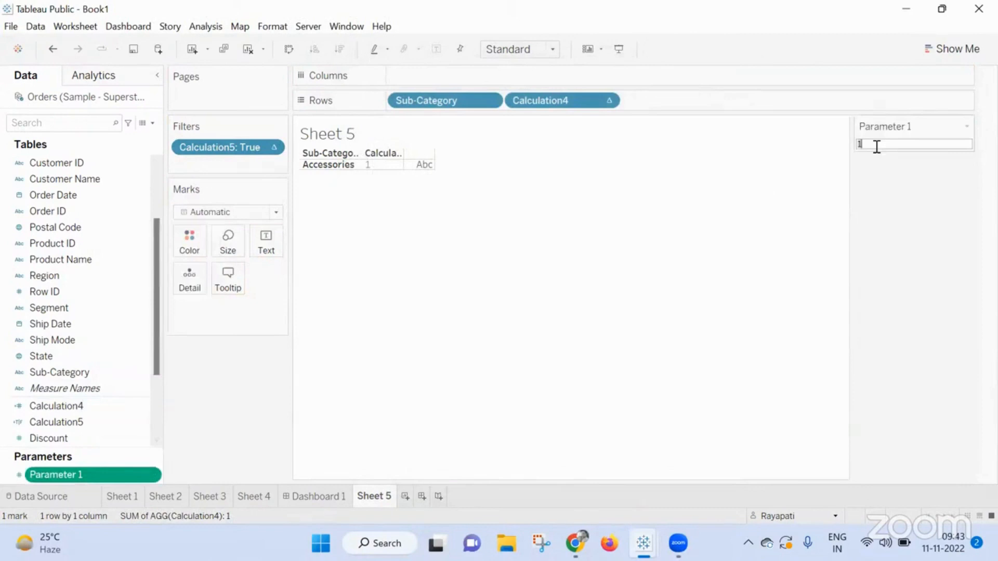
text(6)
key(Return)
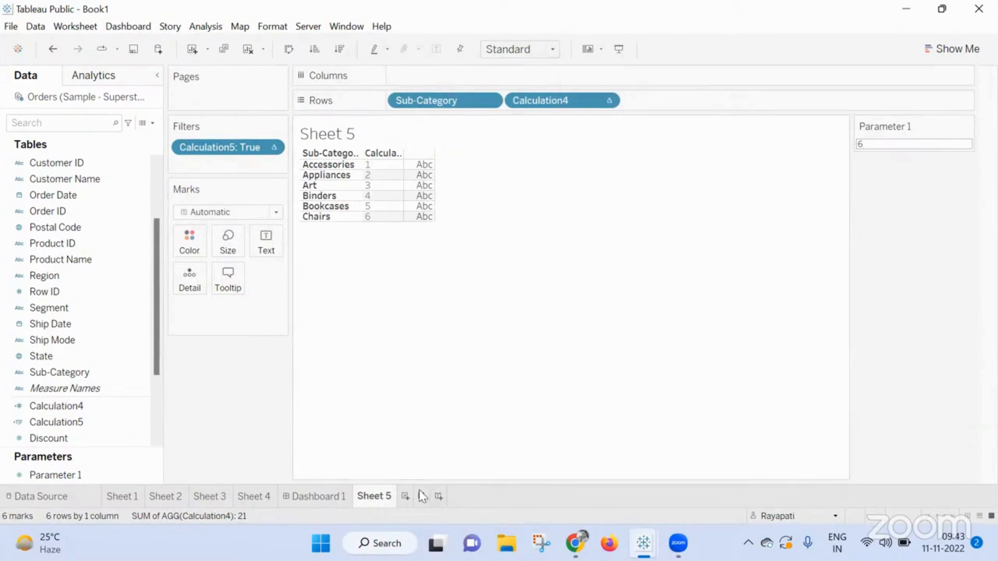
Add Sales as the text mark for the listed sub-categories on Sheet 5
mouse_move(390, 493)
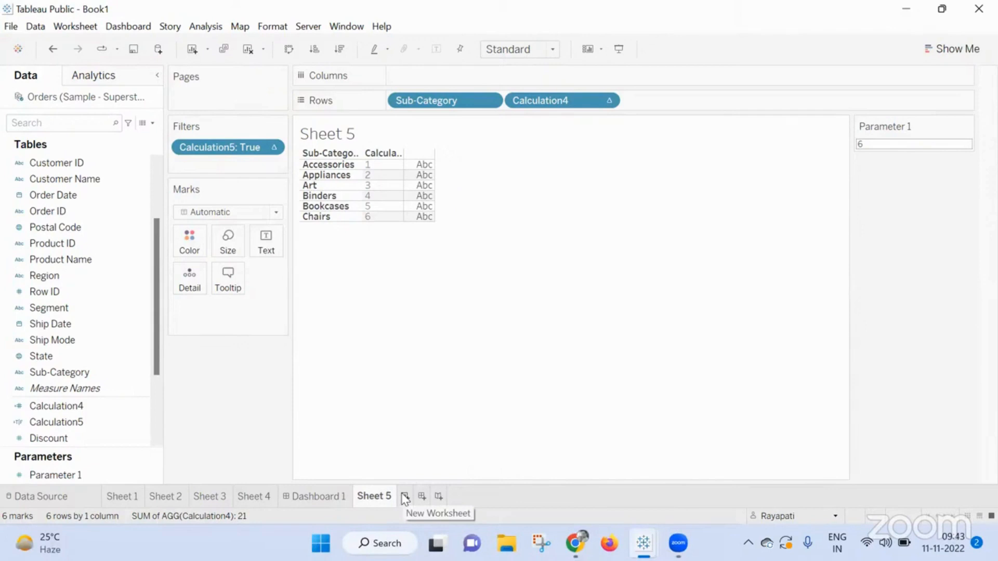
scroll(78, 384, down, 3)
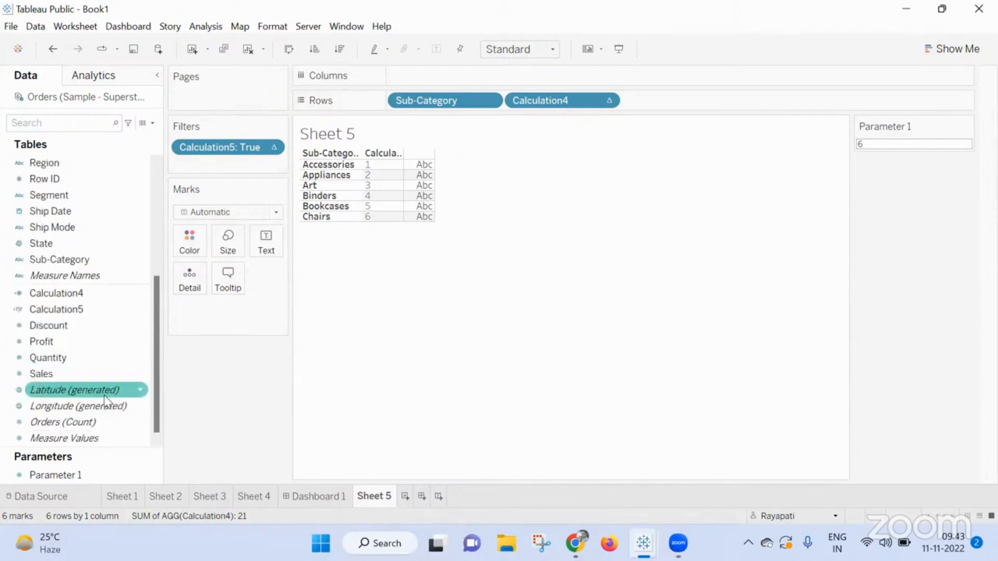
drag(78, 374, 266, 238)
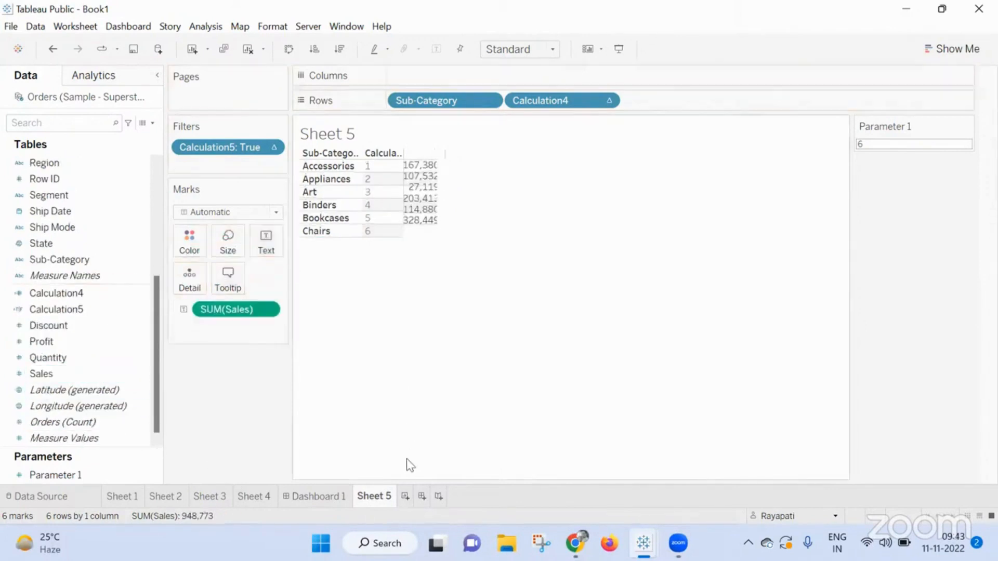
Add another new worksheet and place Category in its rows
click(406, 495)
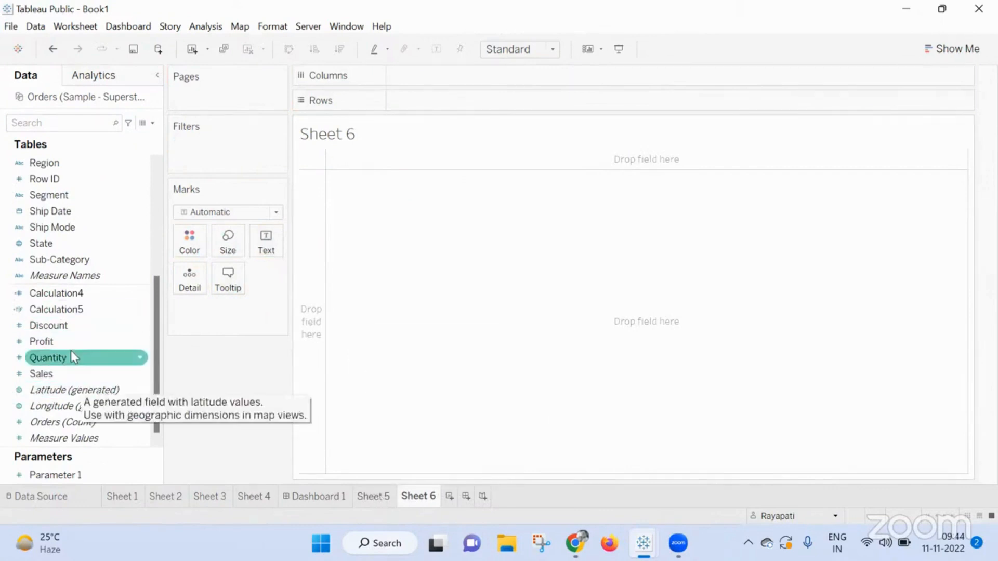
click(378, 497)
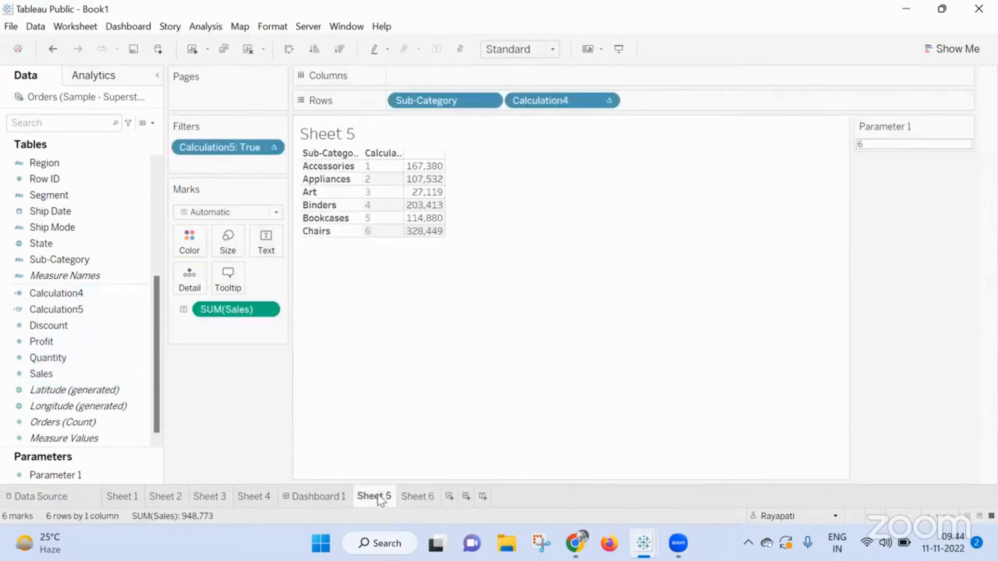
click(419, 496)
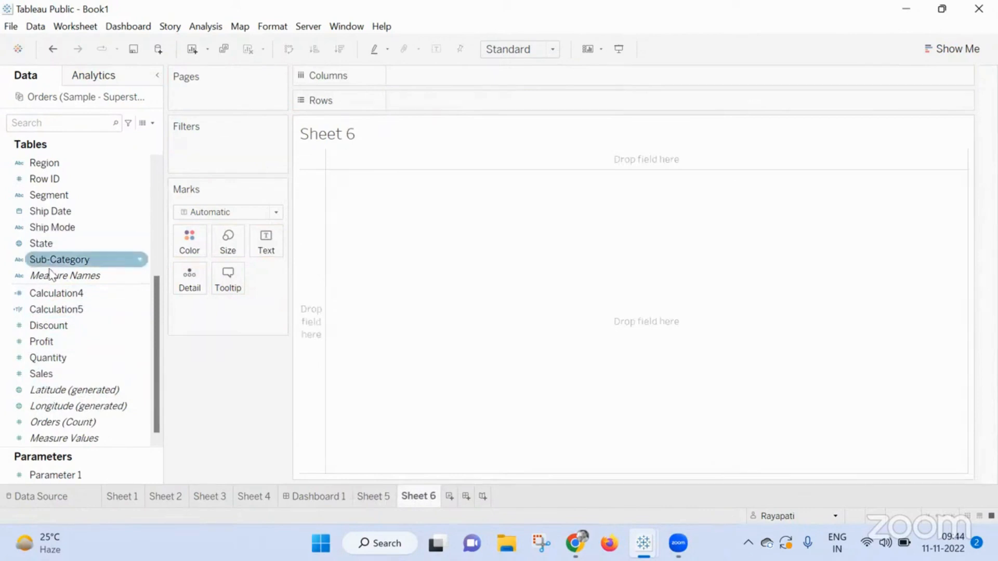
scroll(51, 274, up, 5)
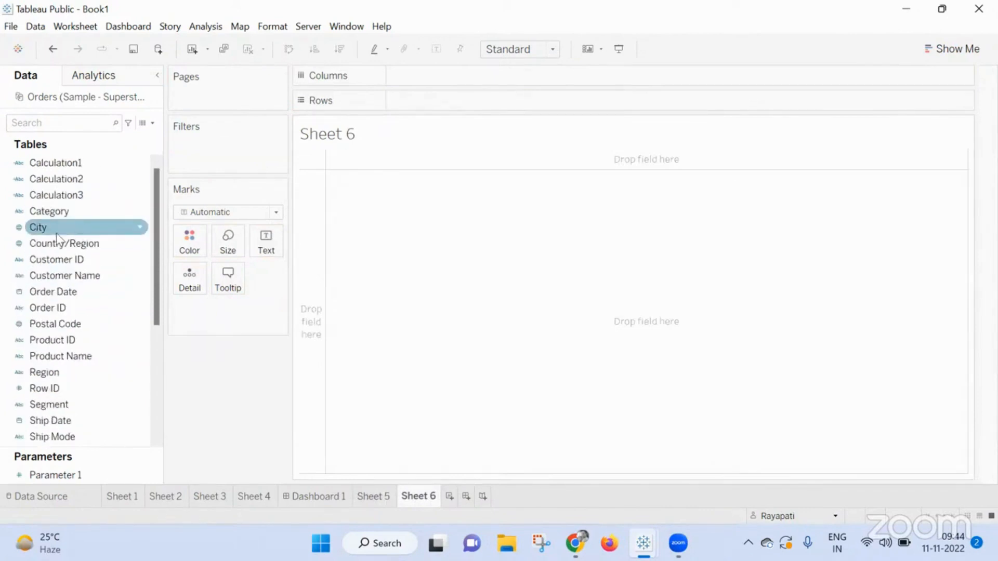
drag(58, 211, 459, 102)
scroll(83, 280, down, 4)
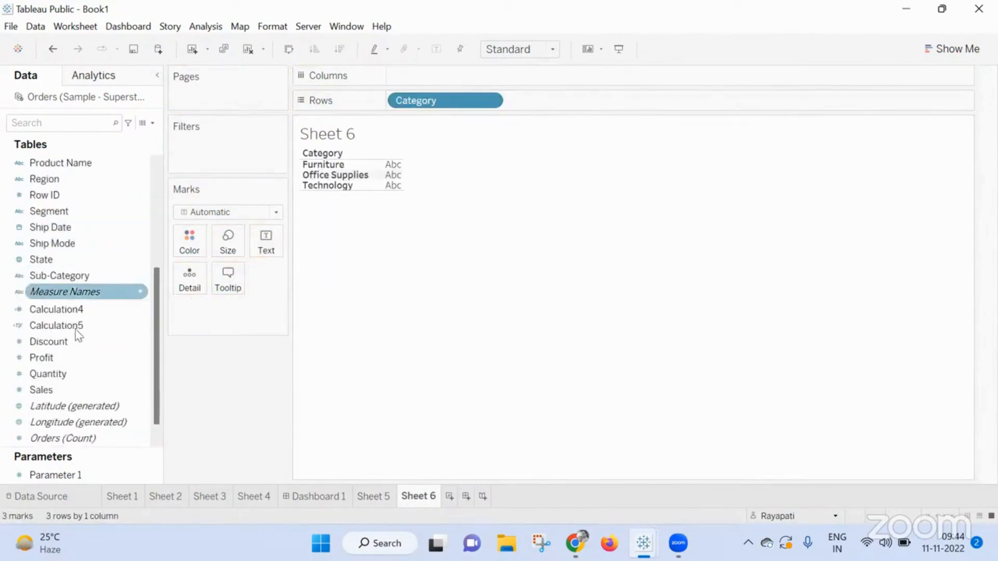
Add Sales as the text mark for the categories on Sheet 6 and compare the result with Sheet 5
drag(41, 390, 267, 245)
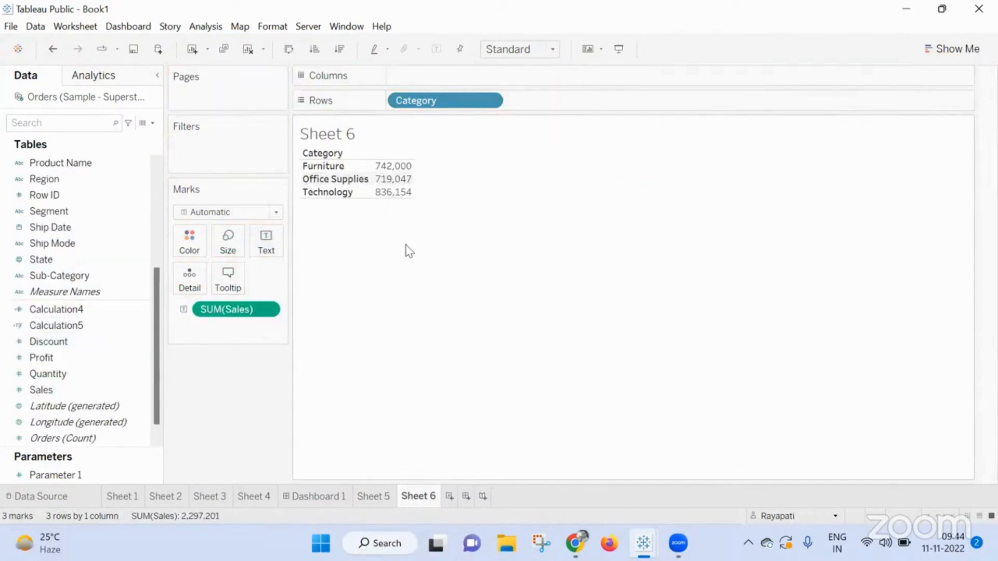
click(375, 496)
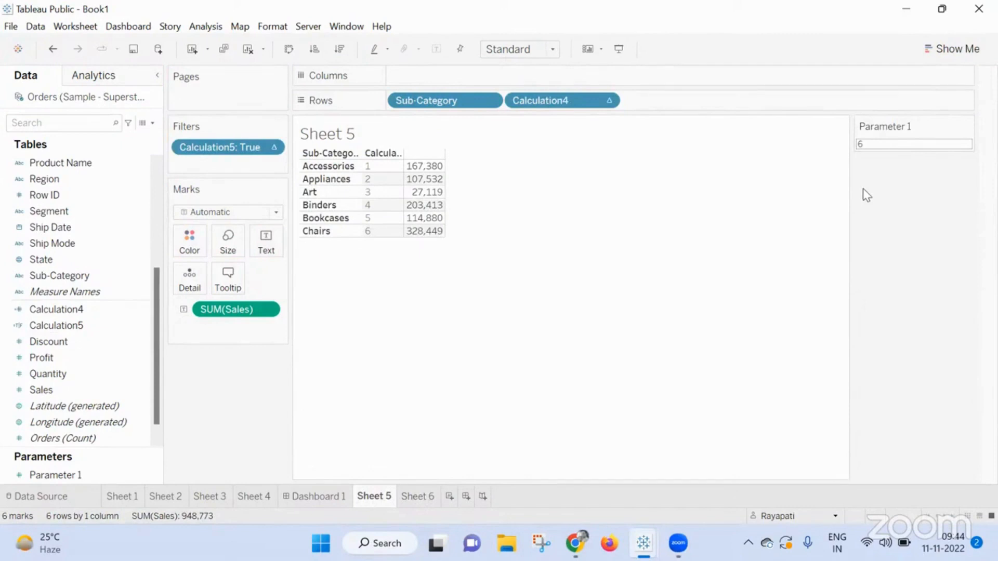
click(415, 496)
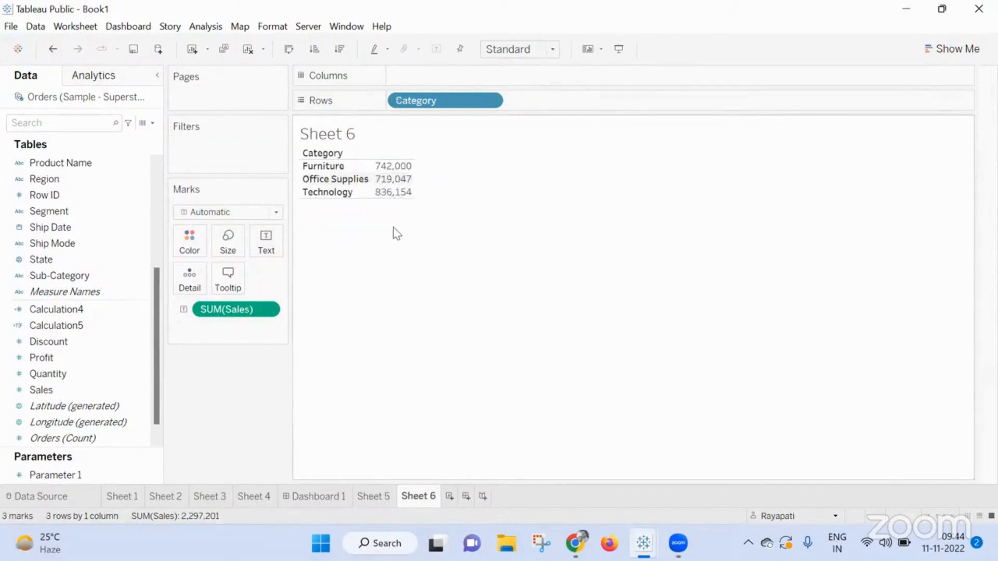
Add Category ahead of Sub-Category in the rows of Sheet 5
click(368, 497)
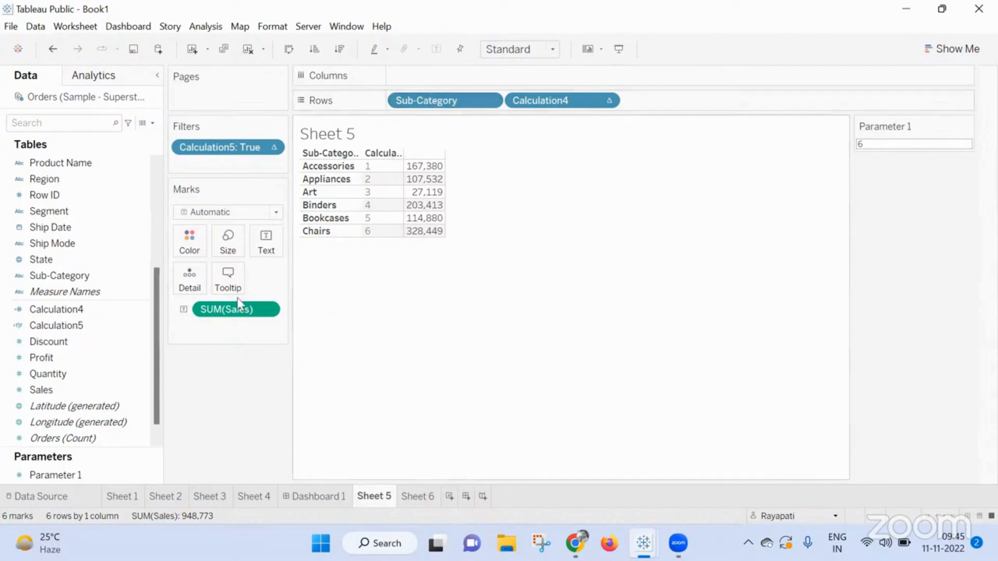
scroll(39, 279, up, 4)
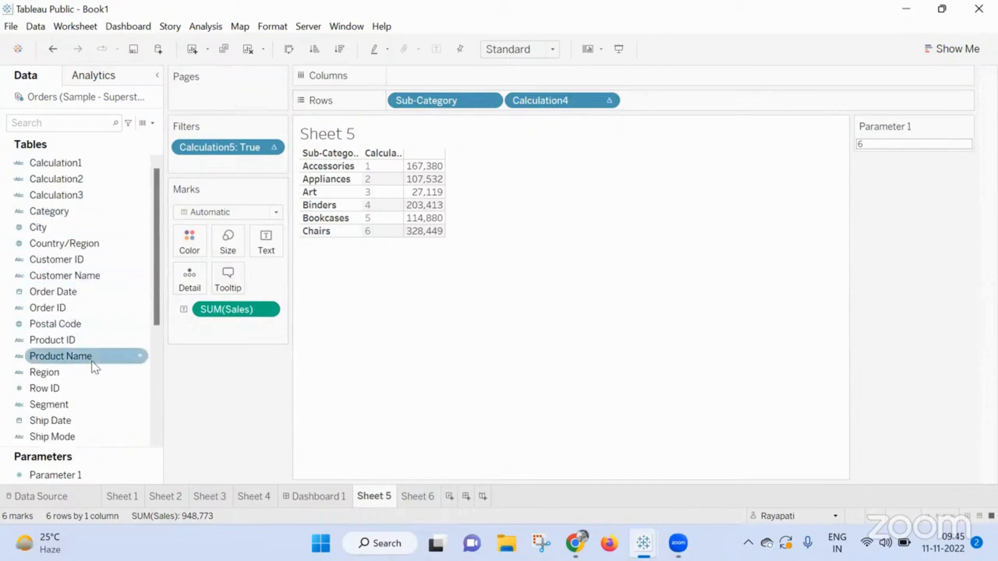
scroll(82, 323, down, 1)
scroll(82, 323, down, 2)
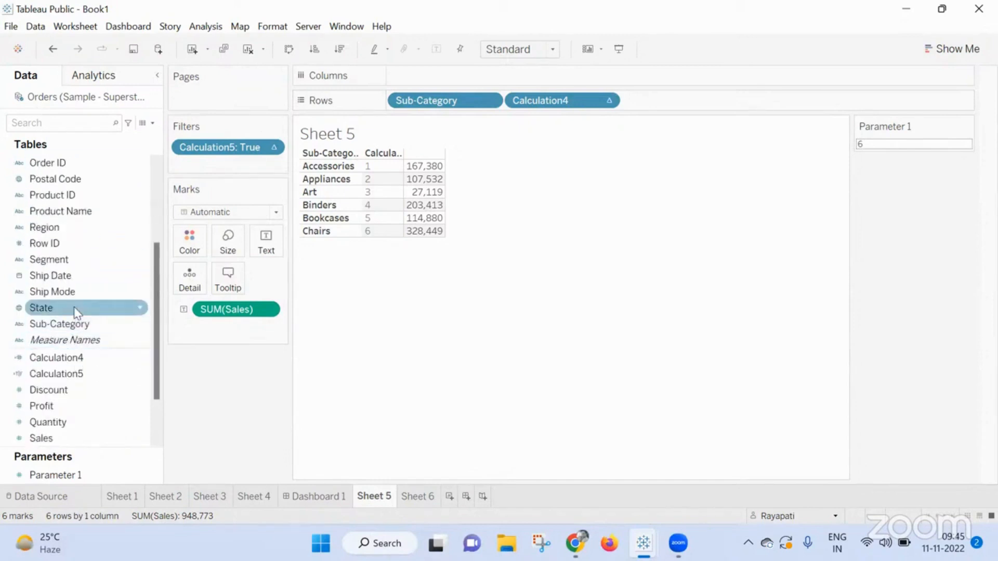
scroll(80, 290, up, 3)
mouse_move(64, 212)
mouse_down()
mouse_move(437, 96)
mouse_move(398, 105)
mouse_up()
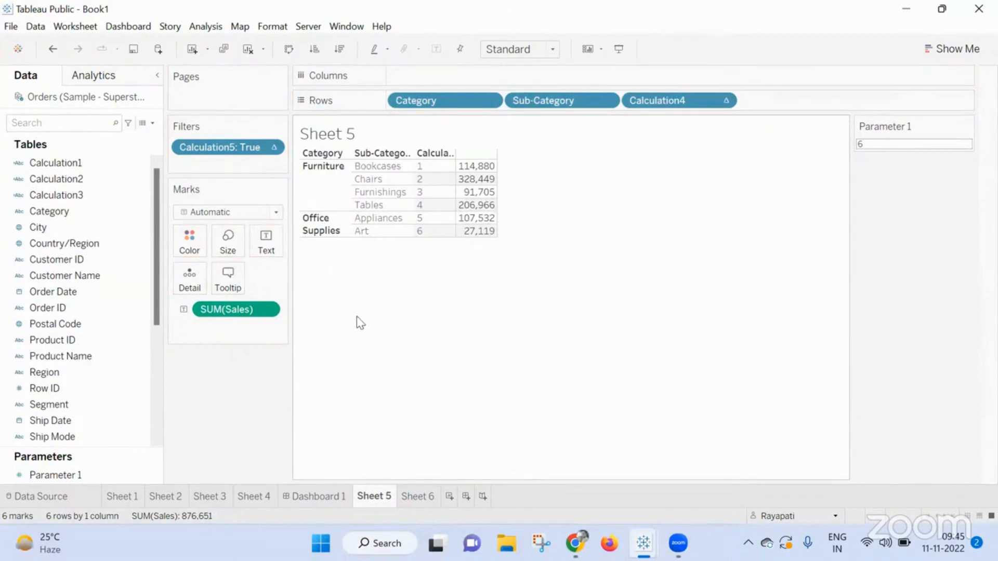
Add Sub-Category after Category in the rows of Sheet 6
click(419, 496)
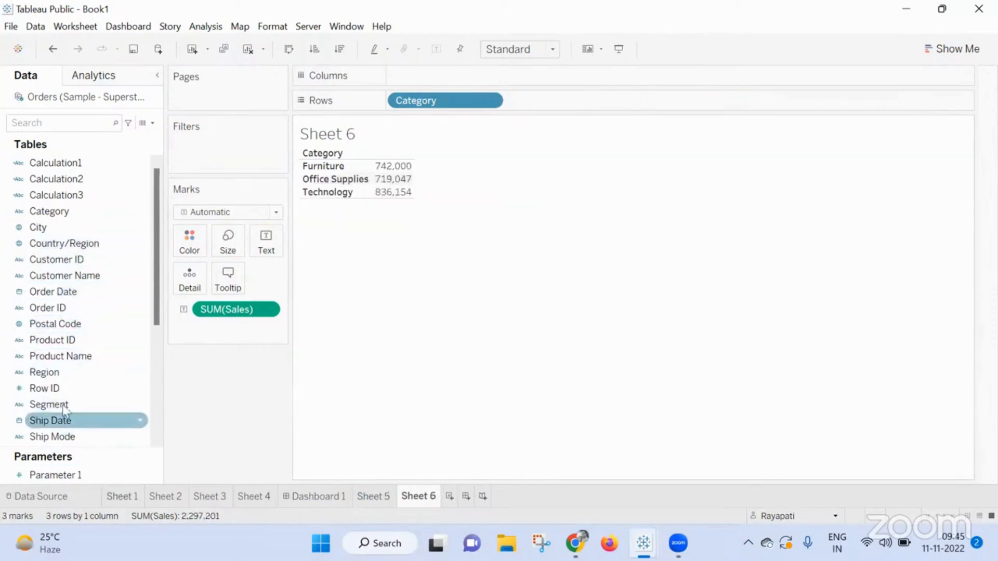
scroll(63, 374, down, 3)
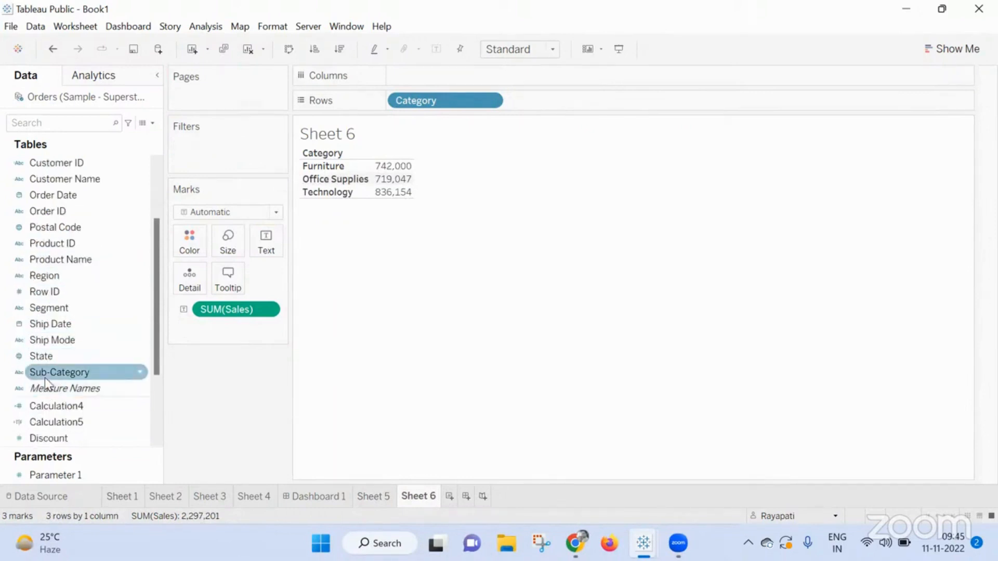
drag(45, 377, 564, 105)
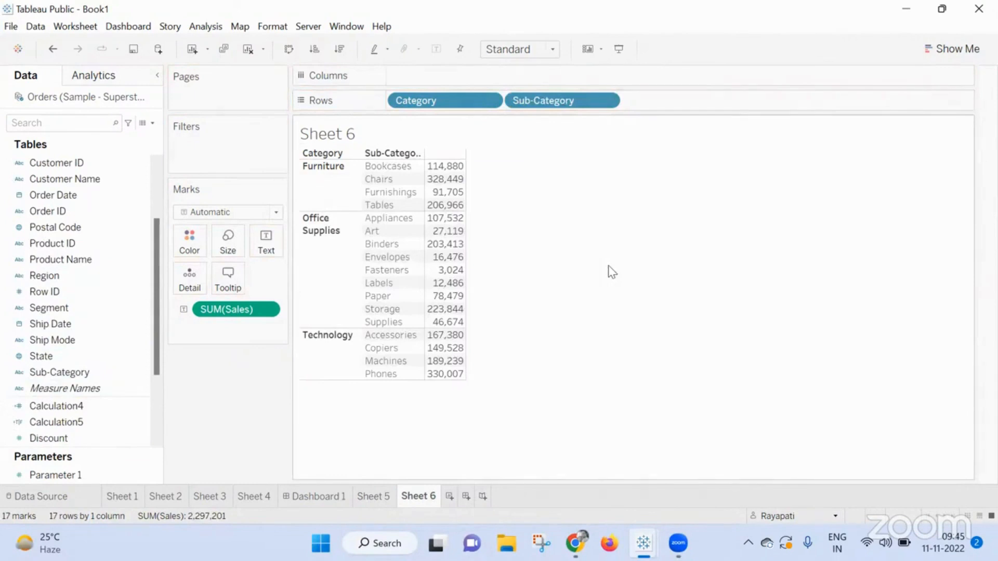
Create a calculated field and begin its formula with WINDOW_SUM(SUM([Sales]), for a window total of sales
click(210, 29)
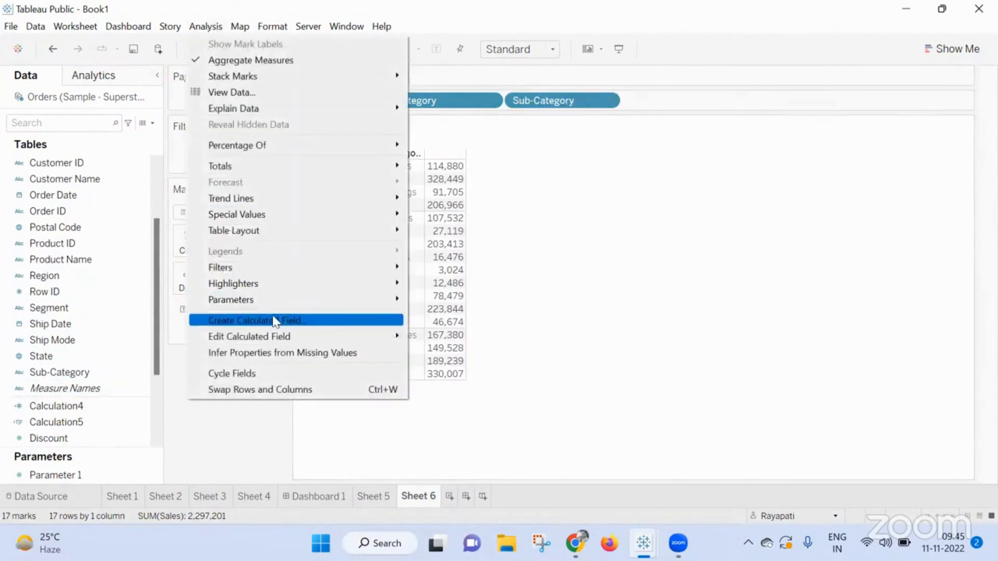
click(274, 318)
click(468, 394)
text(Windo)
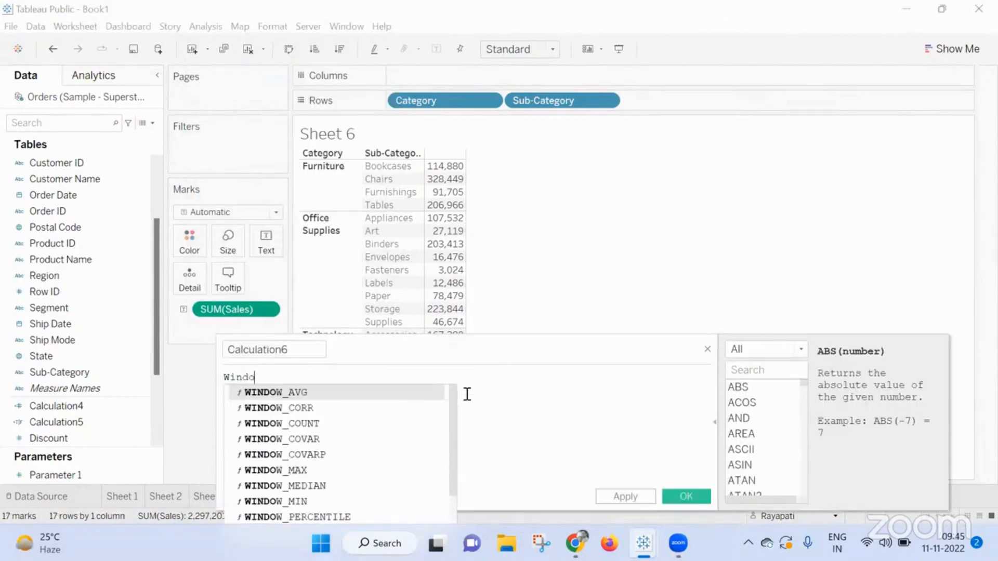
text(w_sum)
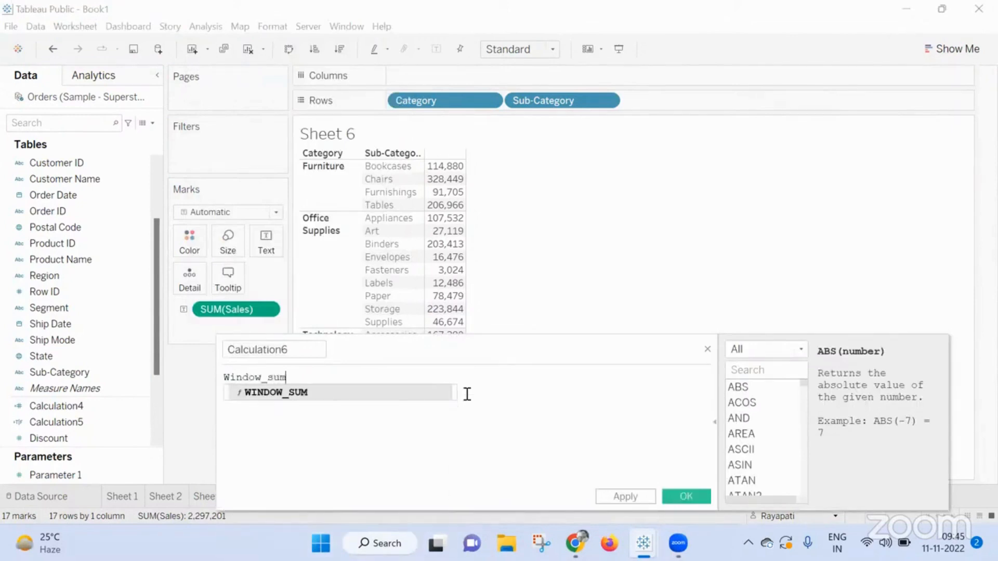
key(Return)
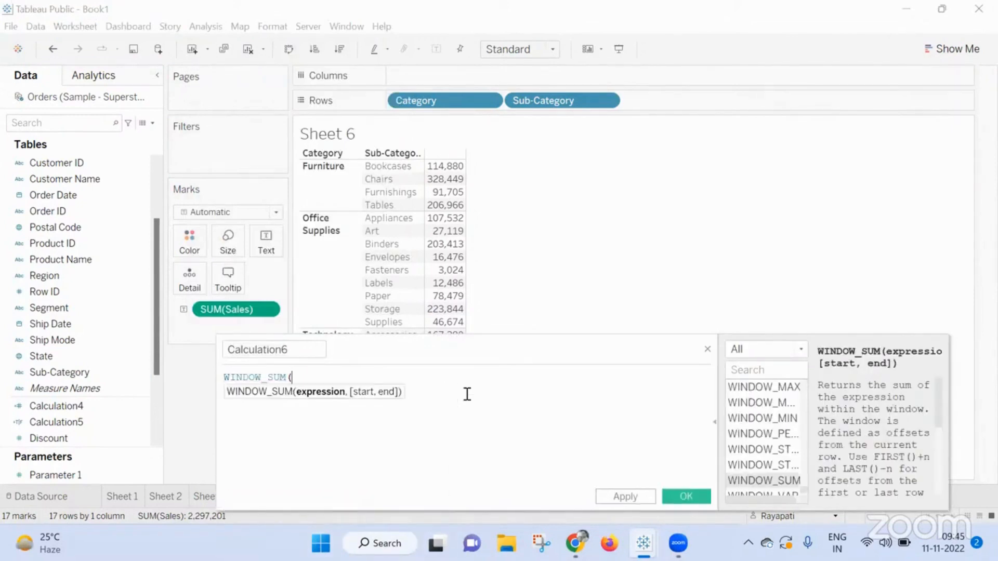
text(sum)
key(Return)
text(sa)
key(Return)
text(),)
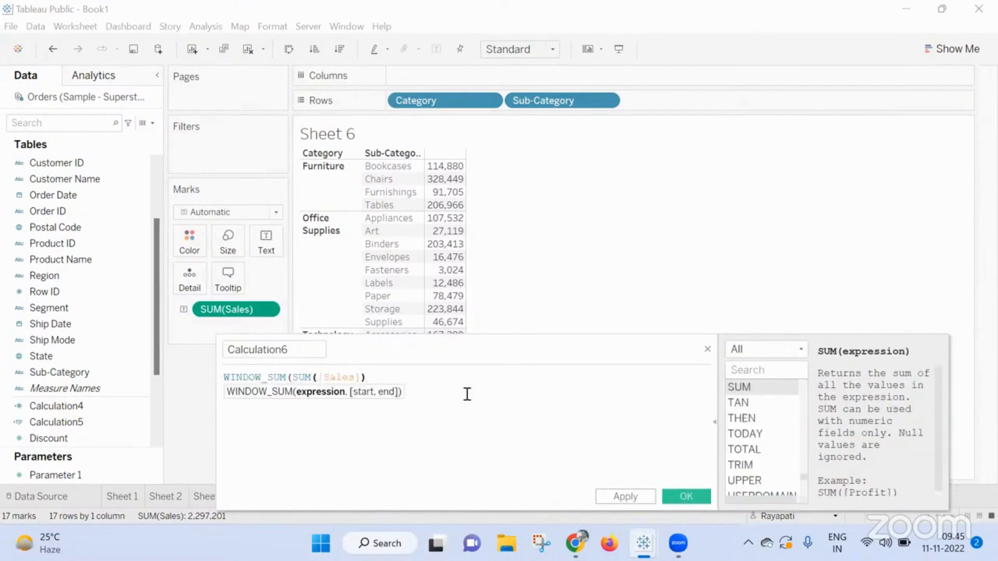
Complete the WINDOW_SUM formula with start 1 and end [Parameter 1], and add the saved field beside Sales in the table
text(1,)
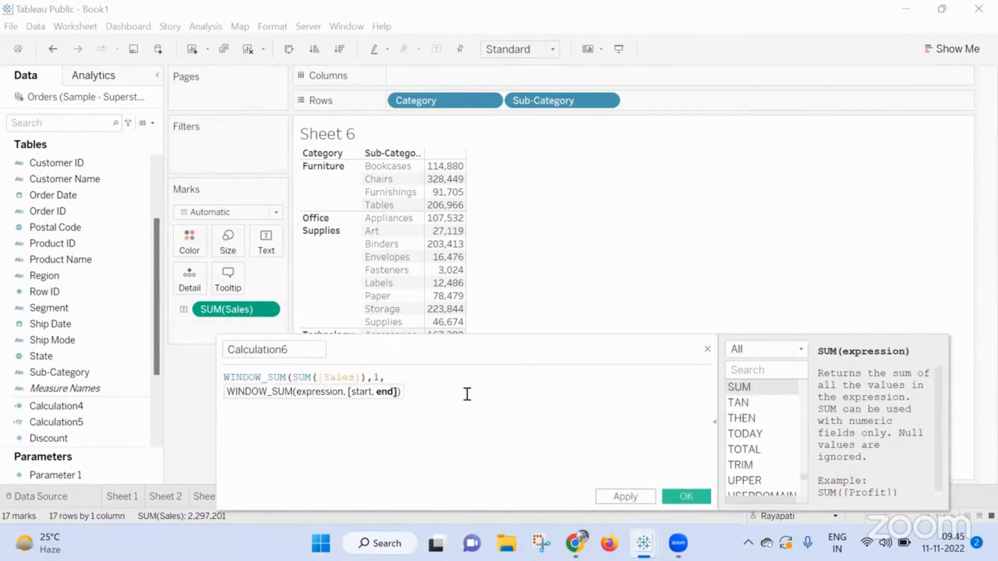
text([para)
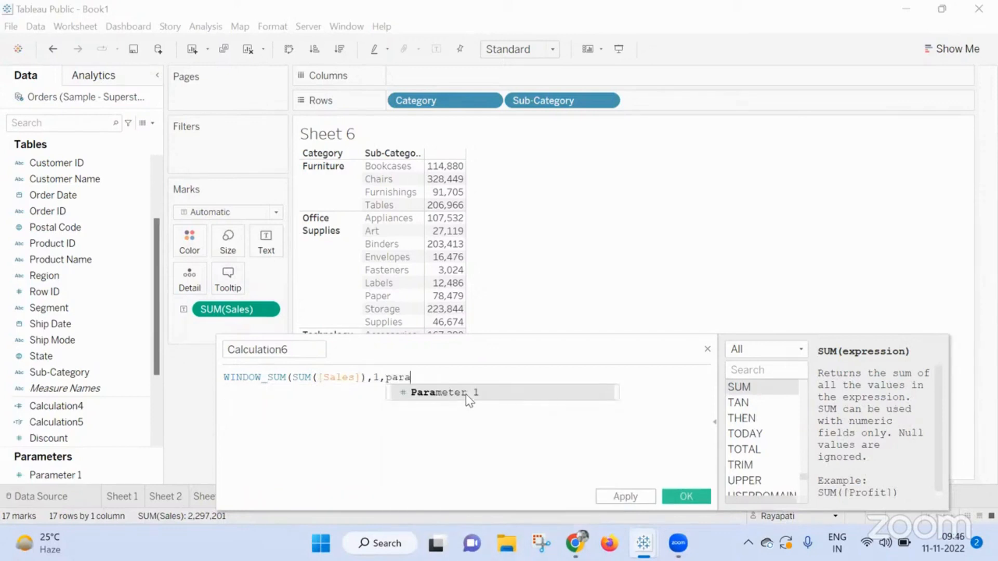
key(Return)
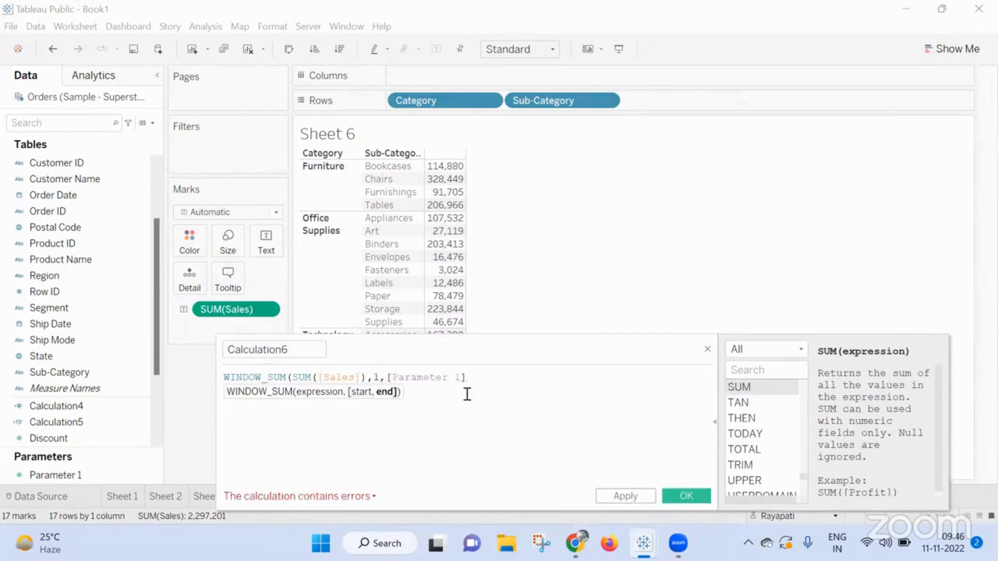
text())
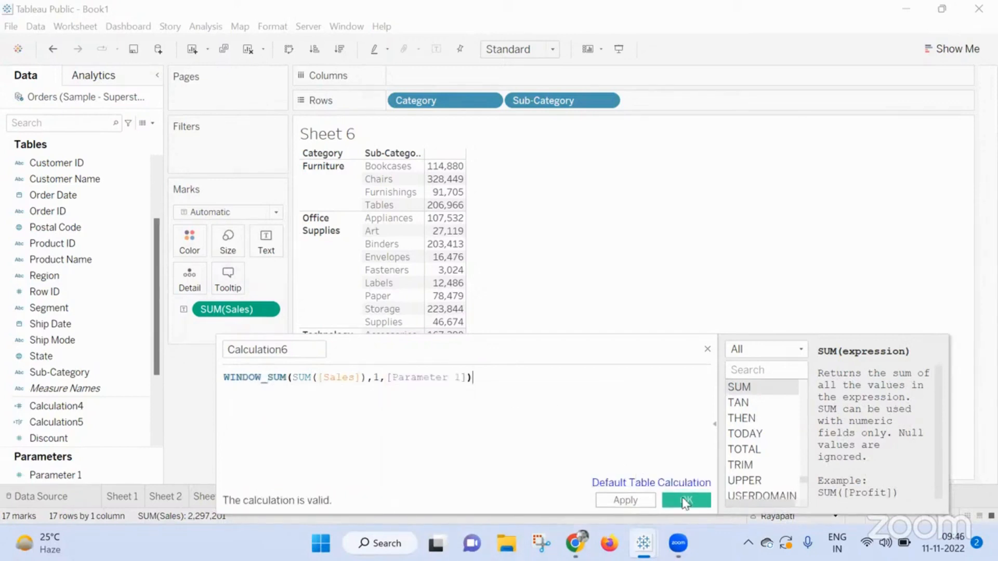
click(687, 497)
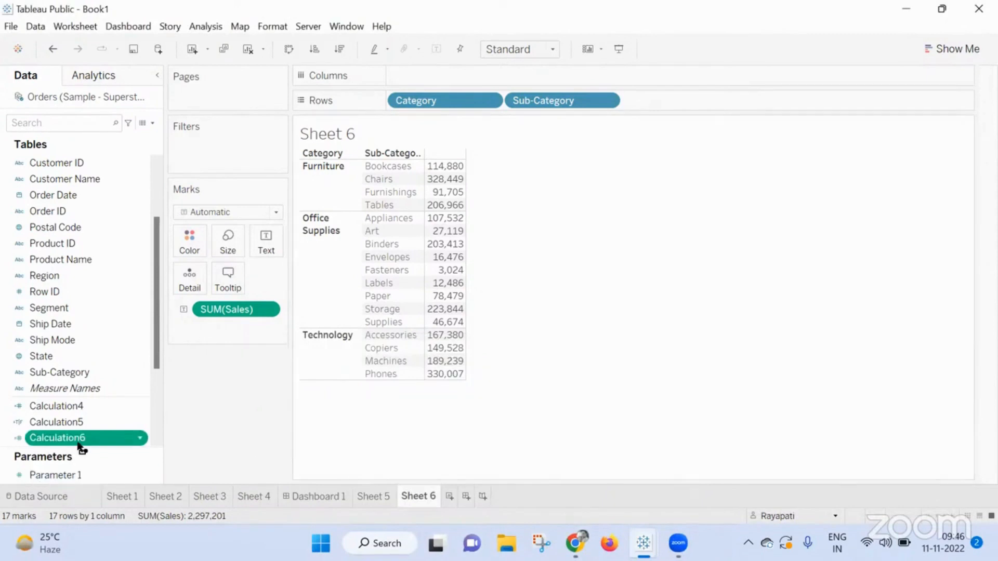
drag(80, 441, 459, 240)
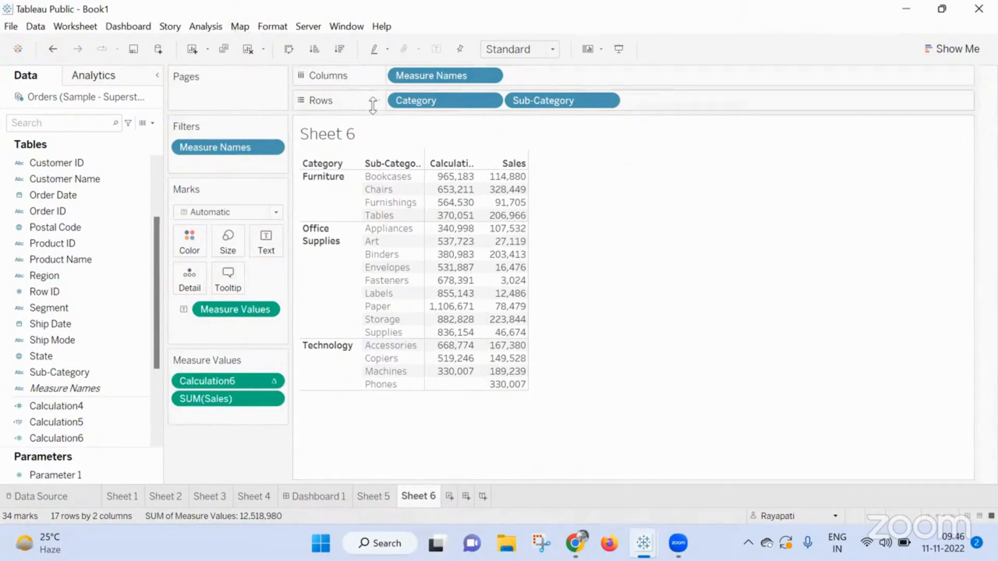
mouse_move(439, 184)
click(204, 26)
click(275, 318)
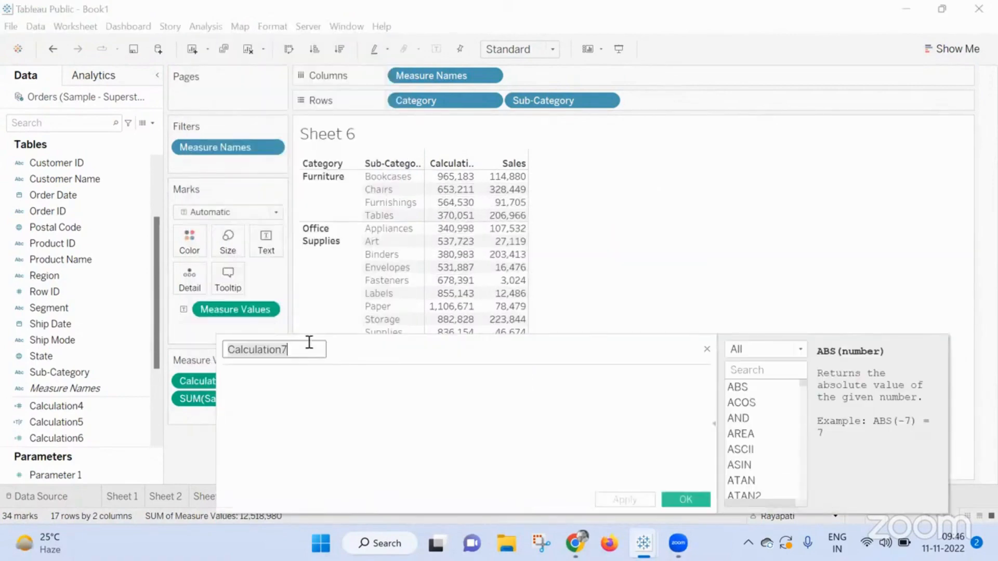
click(707, 349)
click(68, 244)
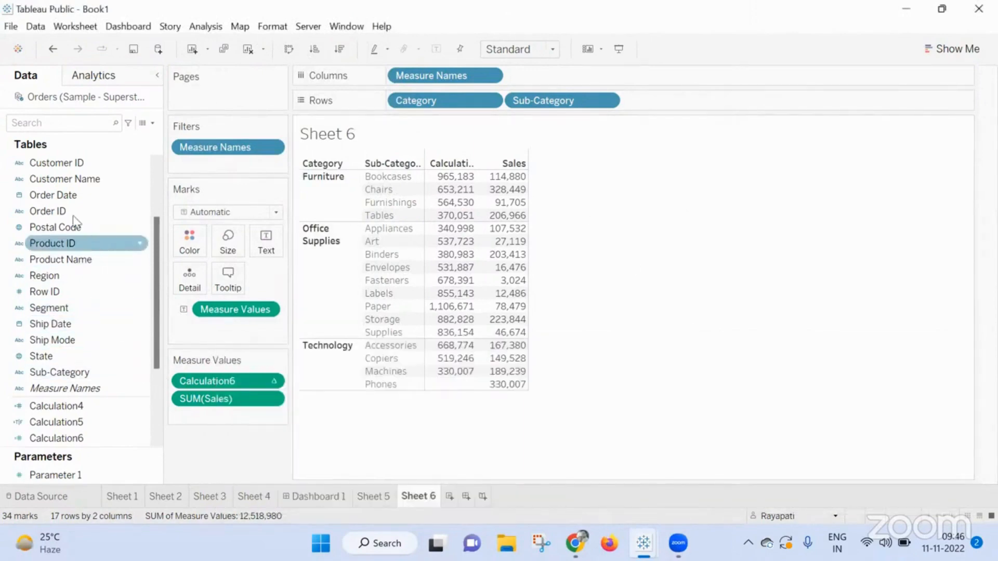
Edit Calculation6 so that its window starts at FIRST(), giving WINDOW_SUM(SUM([Sales]),FIRST(),[Parameter 1])
right_click(66, 438)
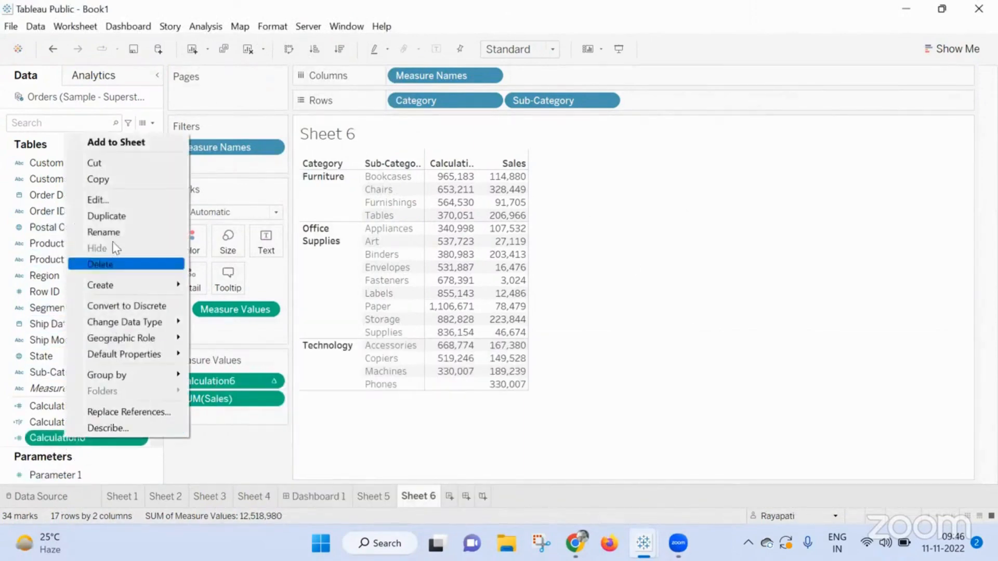
click(113, 202)
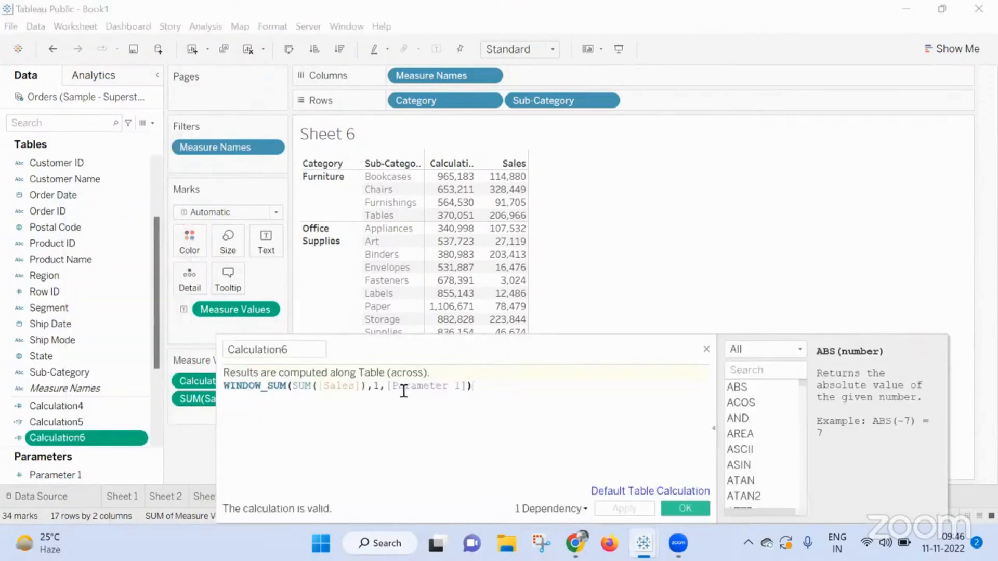
click(380, 385)
key(BackSpace)
text(Fuir)
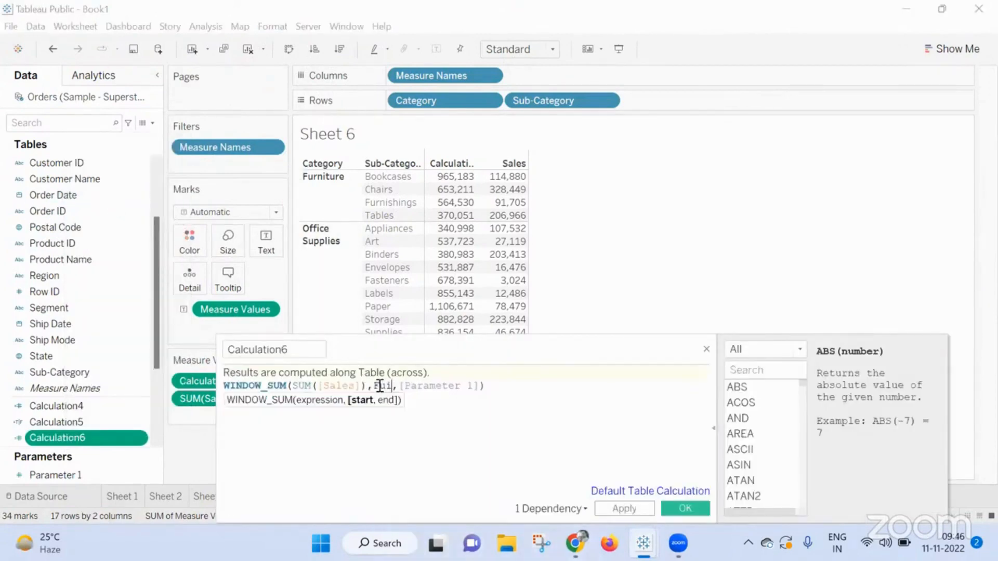
key(BackSpace)
key(BackSpace)
key(BackSpace)
text(irs)
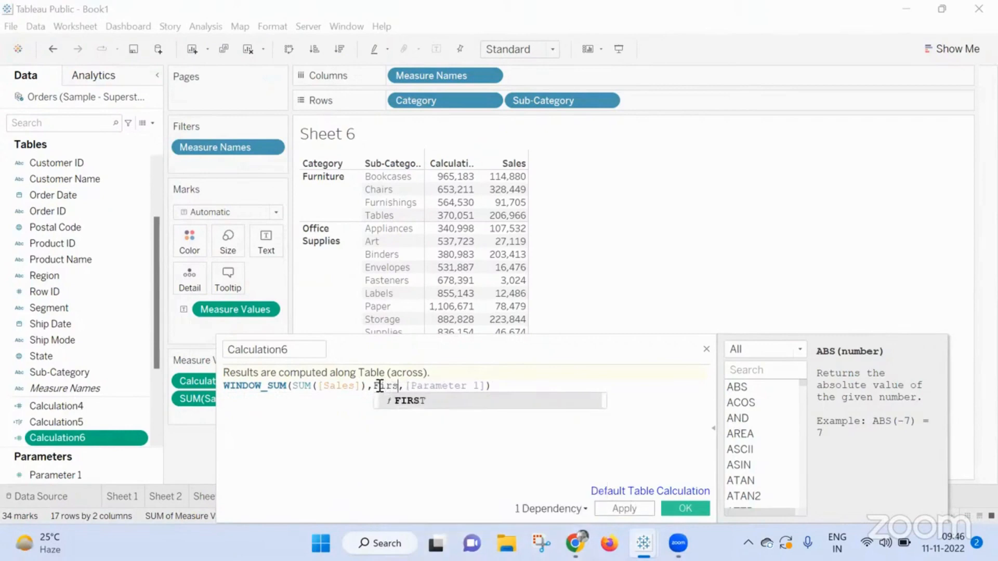
key(Return)
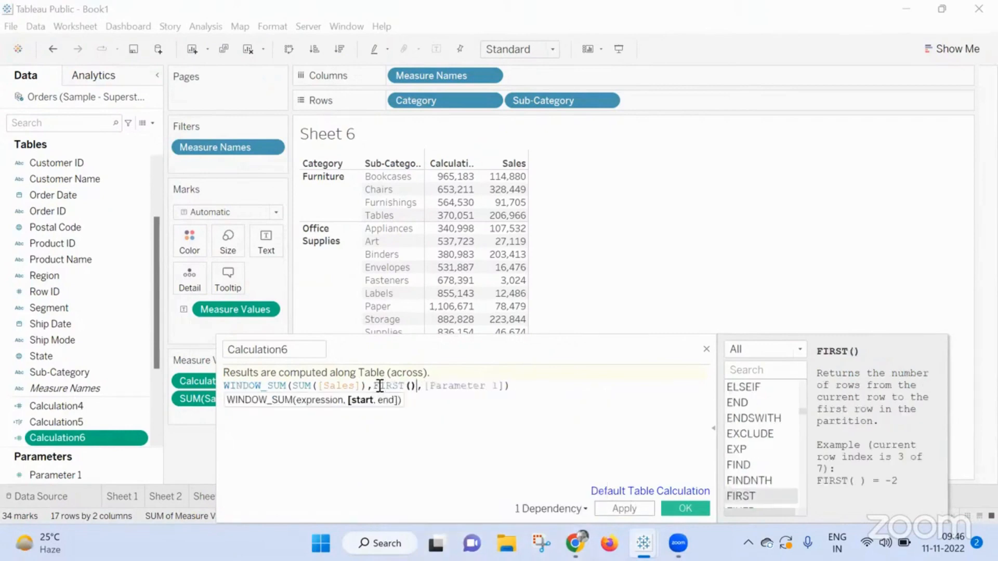
key(Delete)
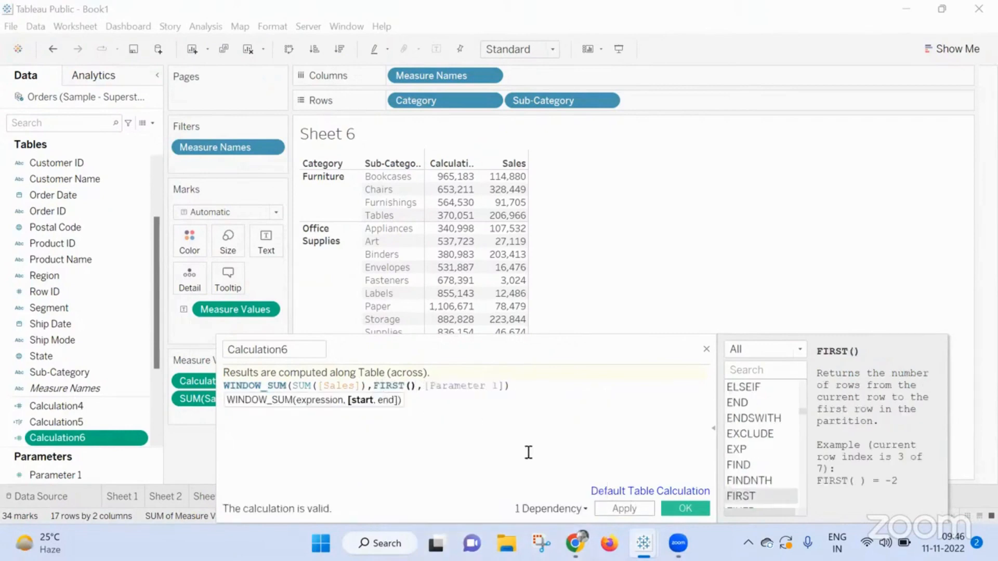
click(617, 506)
click(685, 509)
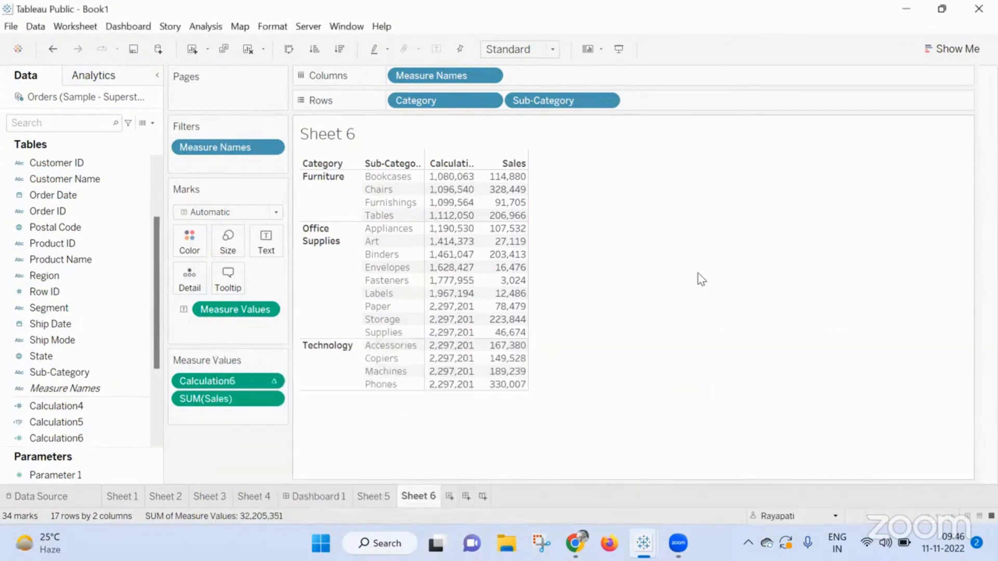
click(205, 27)
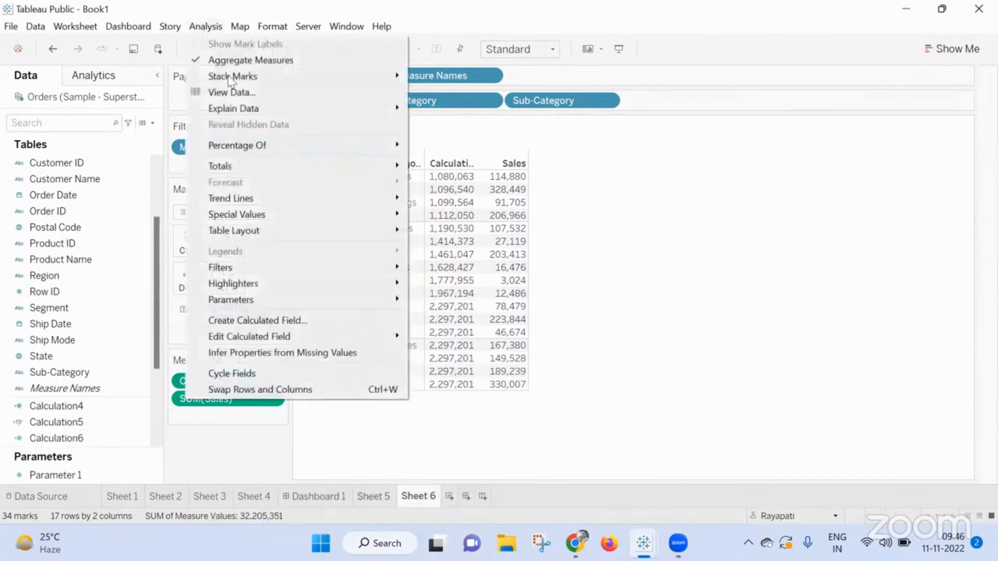
click(266, 323)
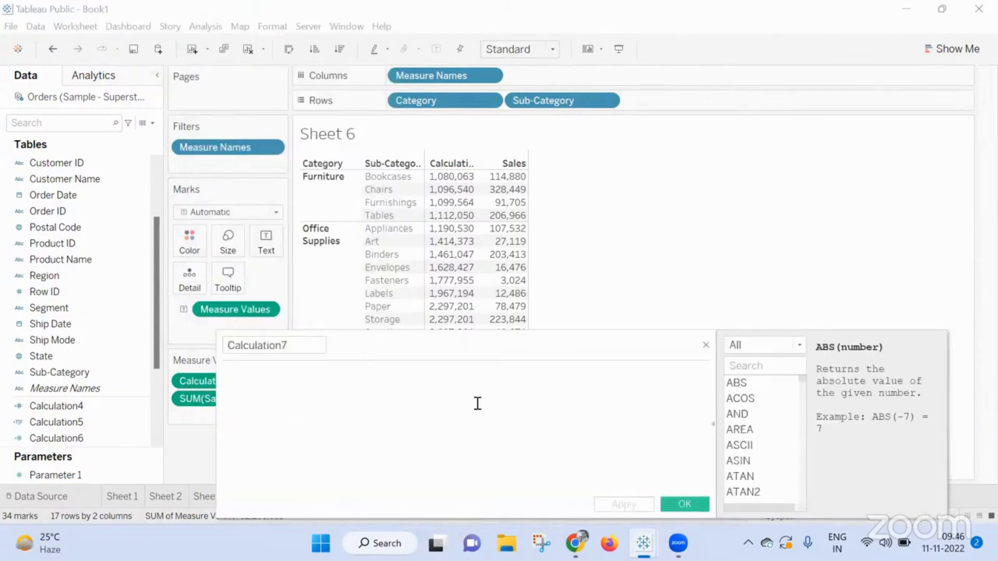
text(FIRST)
key(Return)
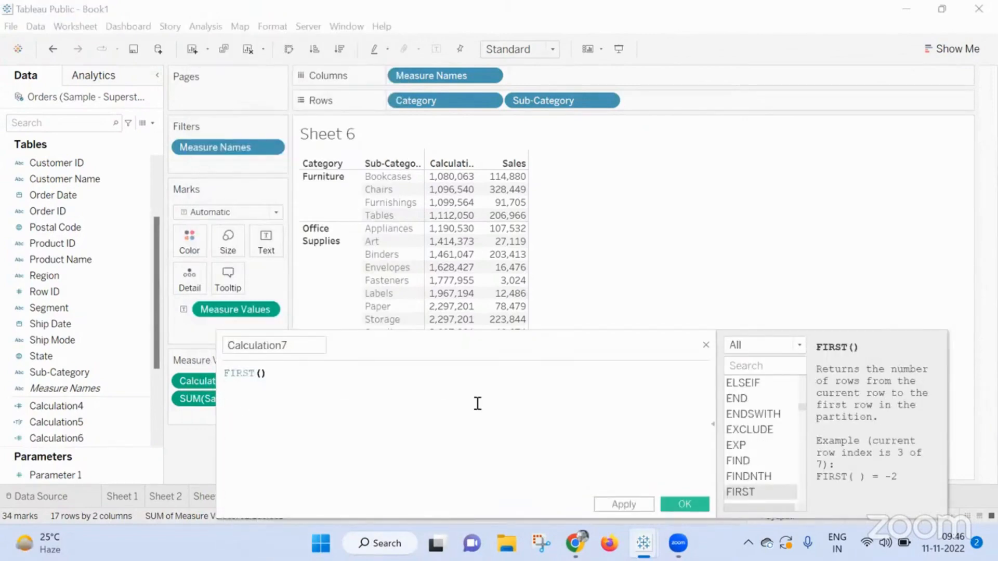
text(=)
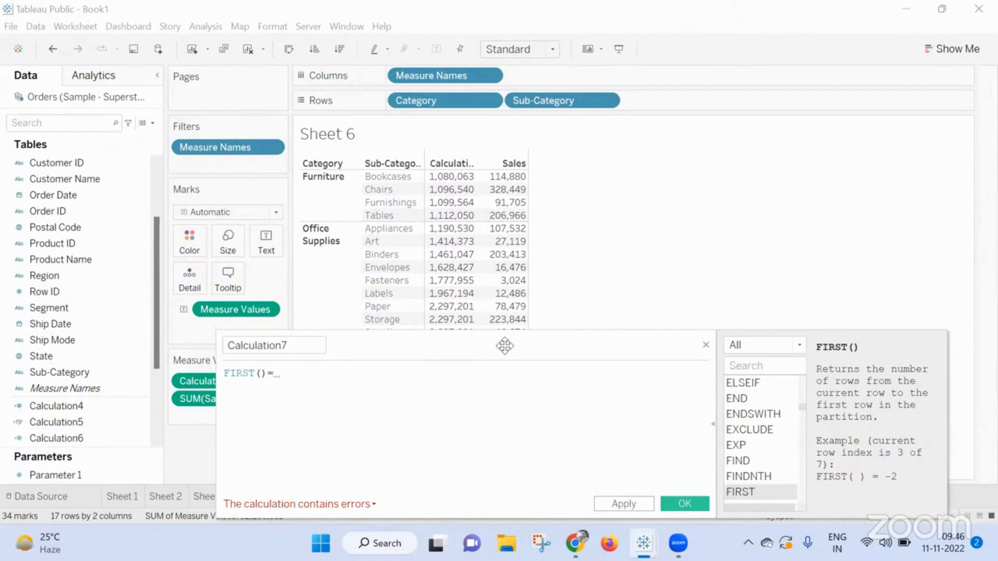
drag(508, 345, 531, 353)
Show the Parameter 1 control on Sheet 6 and discard the unfinished calculated field
right_click(67, 467)
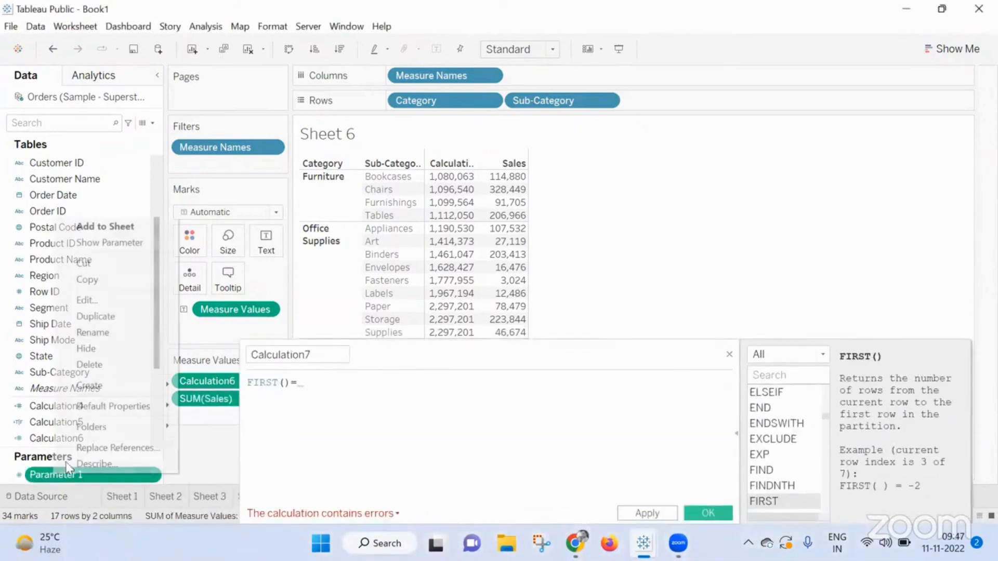
click(109, 243)
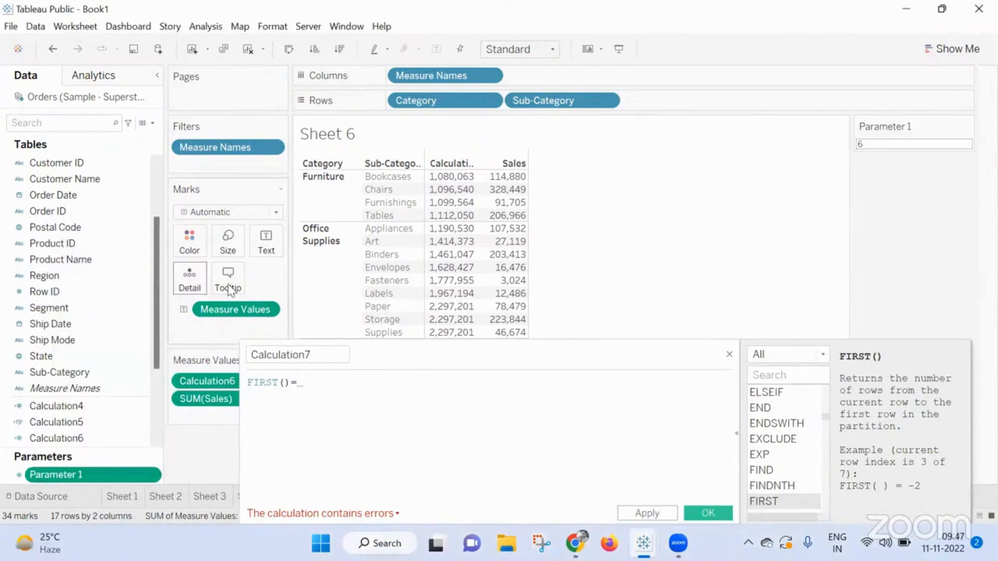
drag(465, 353, 428, 410)
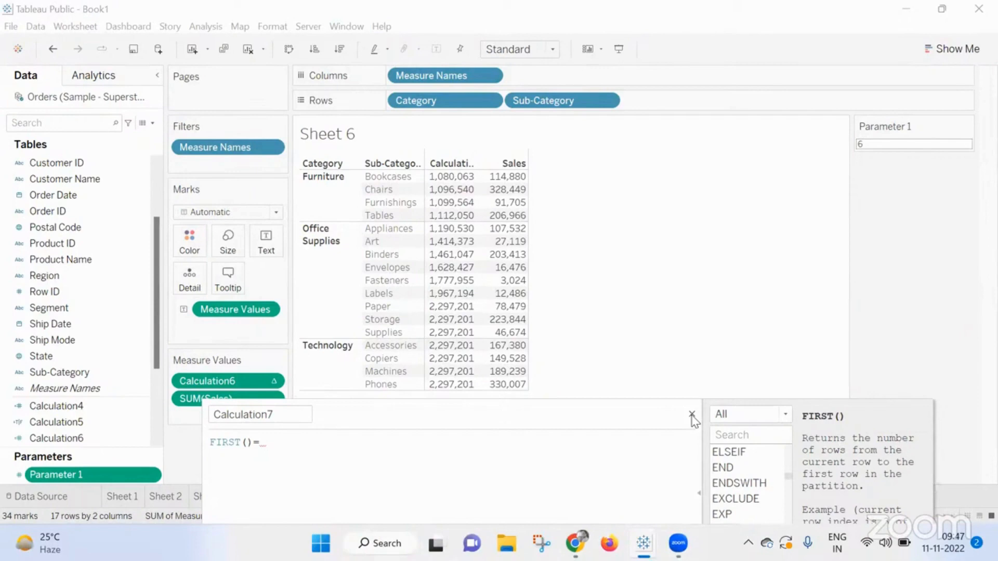
click(692, 415)
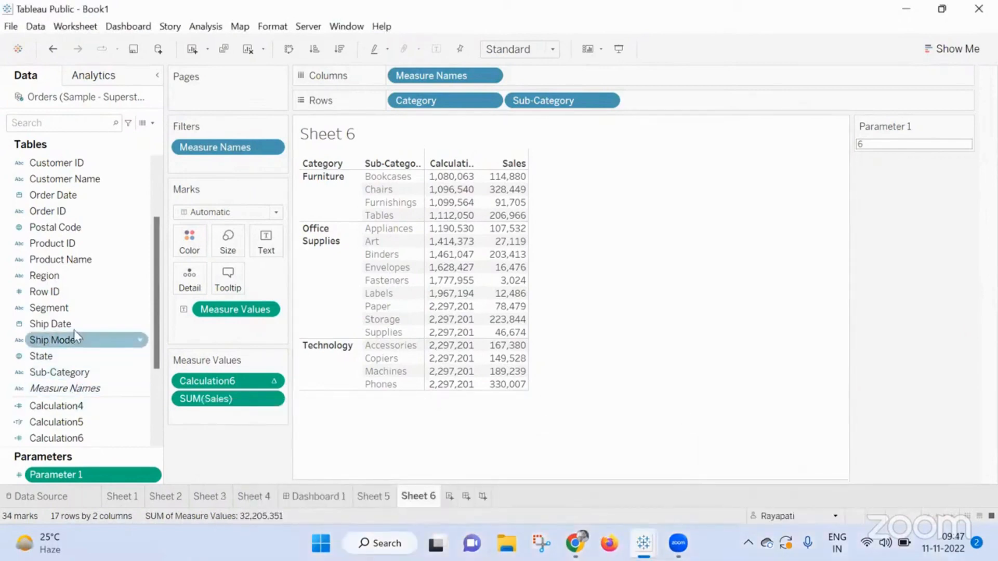
Open Calculation6 for editing and place its editor clear of the table values
scroll(83, 364, down, 3)
right_click(88, 309)
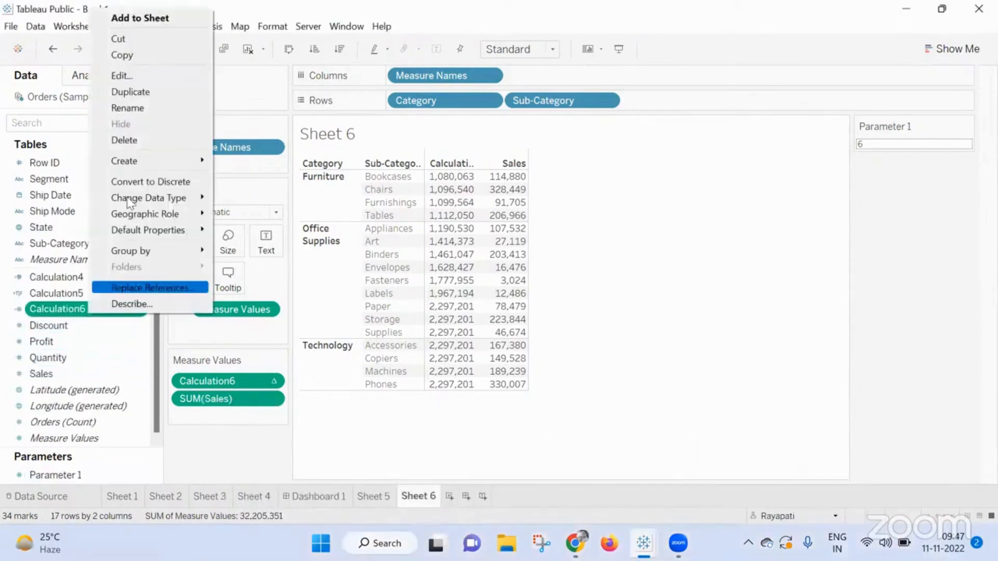
click(132, 79)
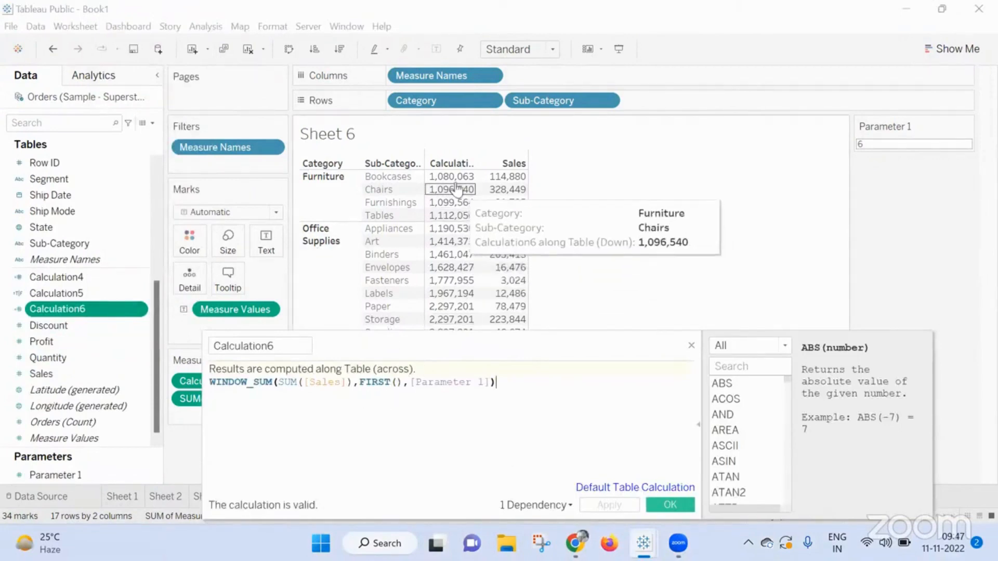
mouse_move(456, 183)
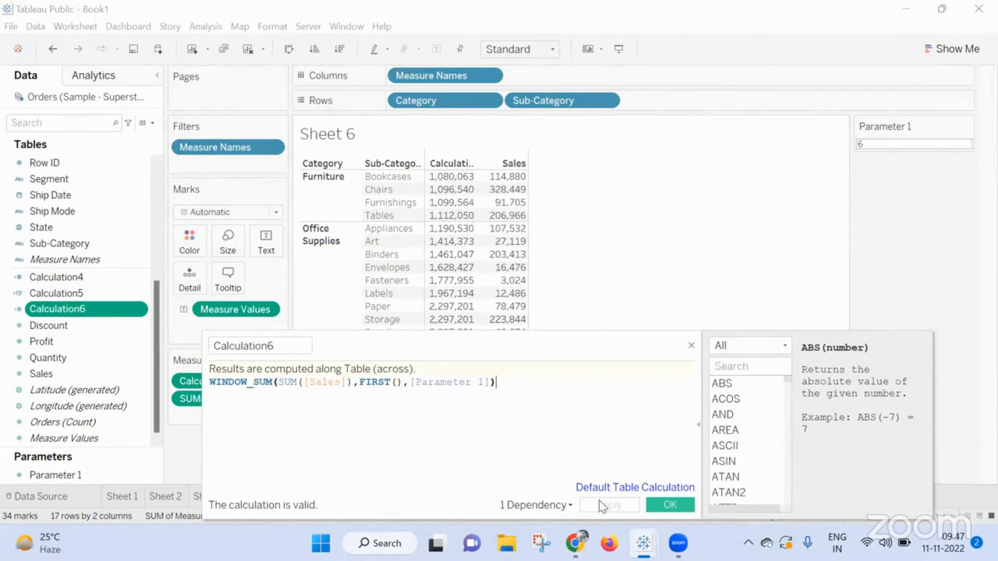
drag(494, 344, 917, 215)
Select the six Sales values from Bookcases through Art to check their sum, and clear the selection
click(500, 176)
ctrl+click(500, 189)
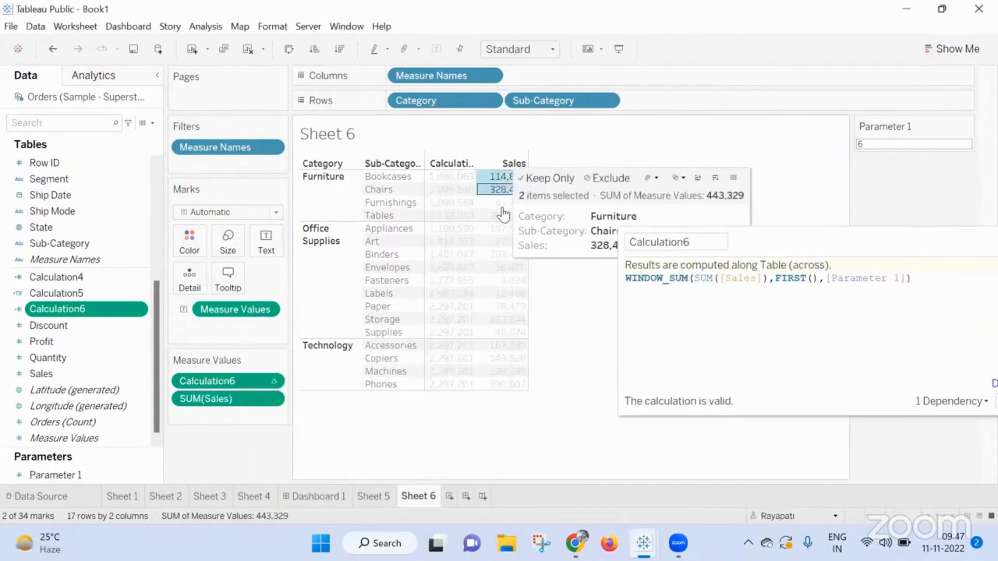
ctrl+click(500, 202)
ctrl+click(500, 215)
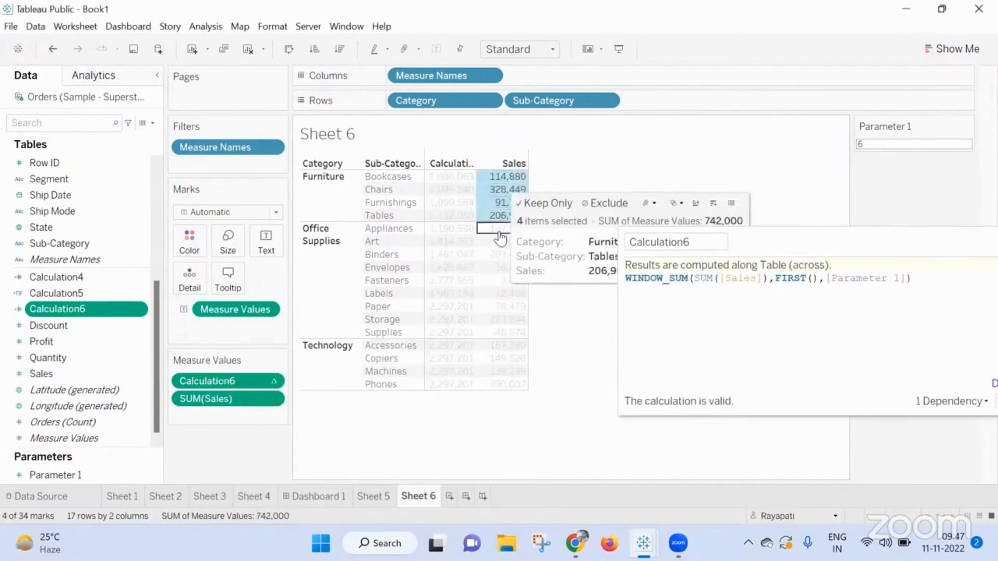
ctrl+click(500, 228)
ctrl+click(500, 241)
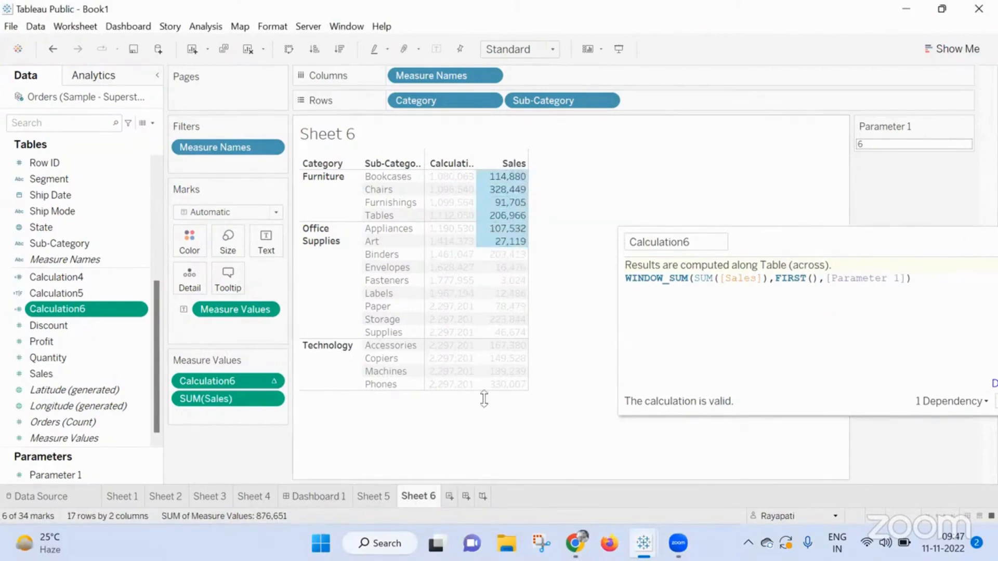
click(558, 314)
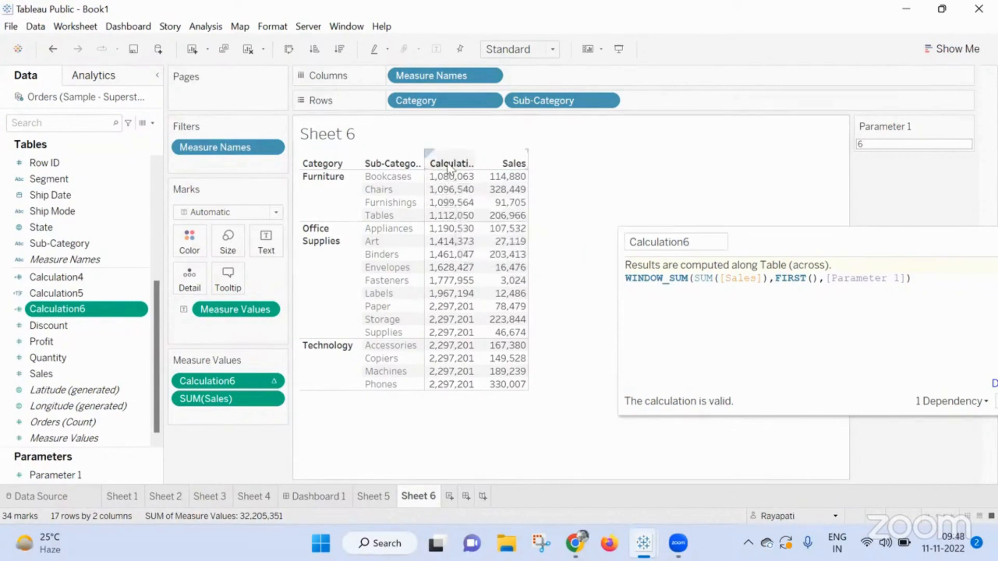
Replace the window end [Parameter 1] in Calculation6 with FIRST()-[Parameter 1] and apply the formula
click(660, 299)
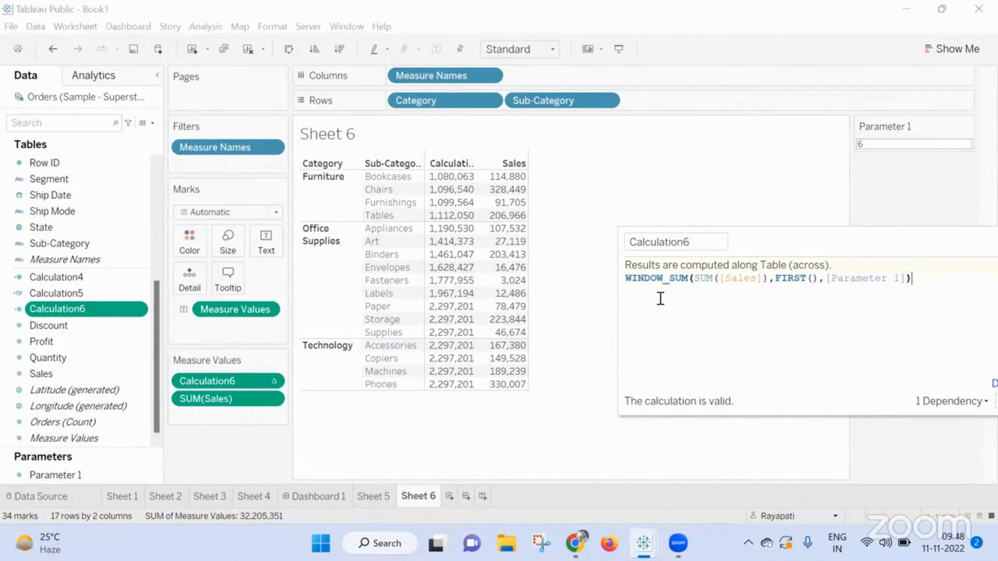
click(906, 278)
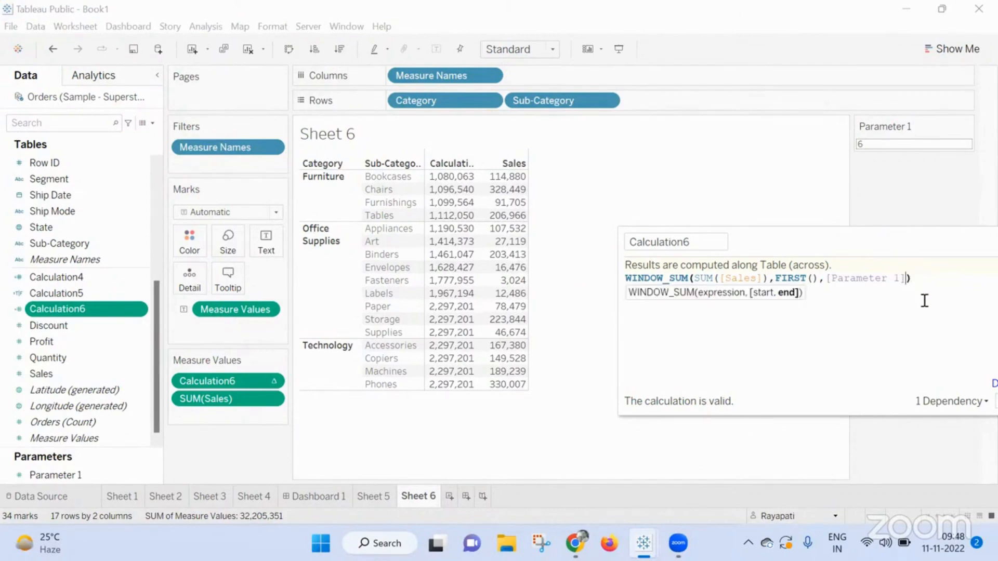
key(BackSpace)
key(BackSpace)
key(BackSpace)
key(BackSpace)
key(BackSpace)
key(BackSpace)
key(BackSpace)
key(BackSpace)
key(BackSpace)
key(BackSpace)
key(BackSpace)
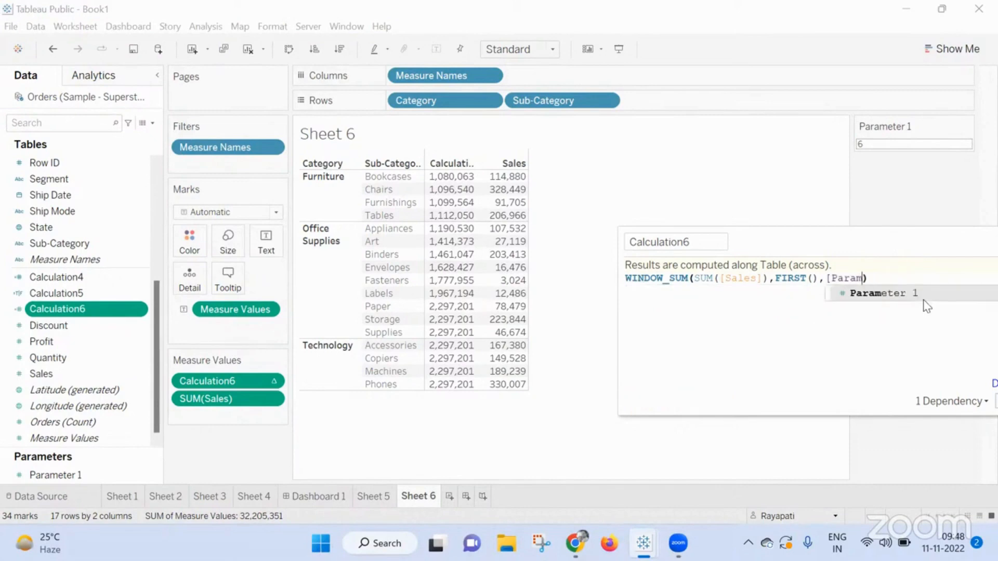
key(BackSpace)
key(BackSpace)
text(First)
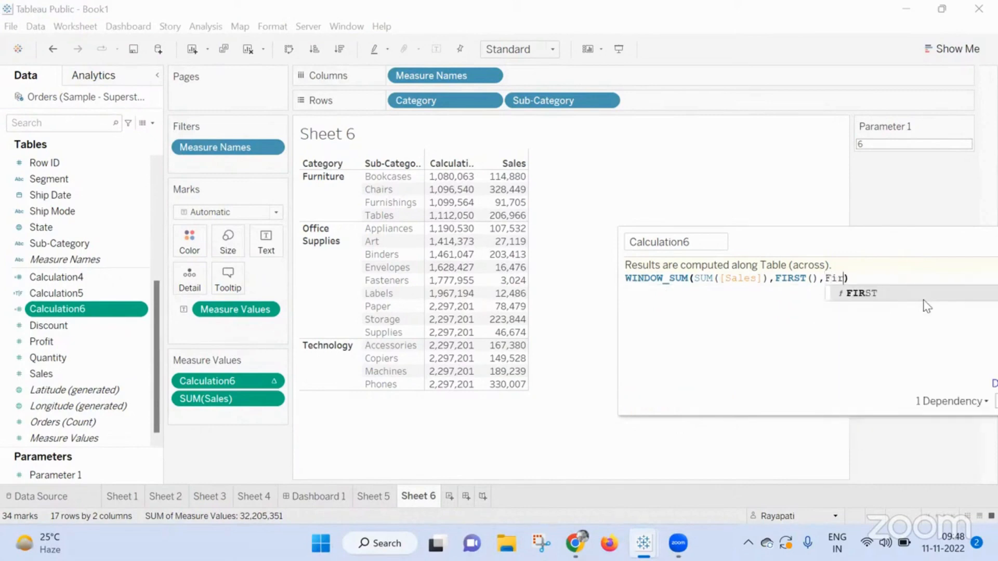
key(Return)
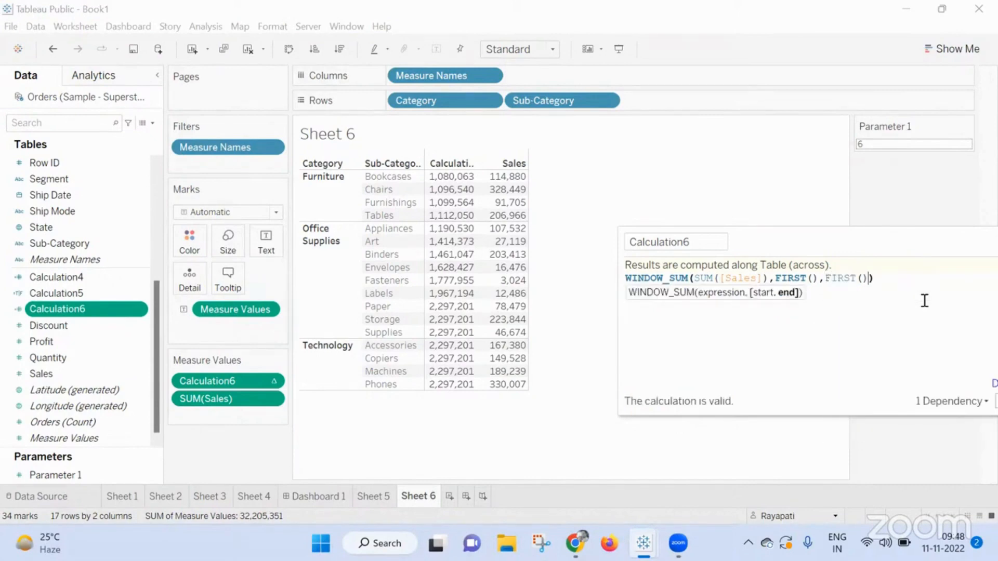
text(-[Para)
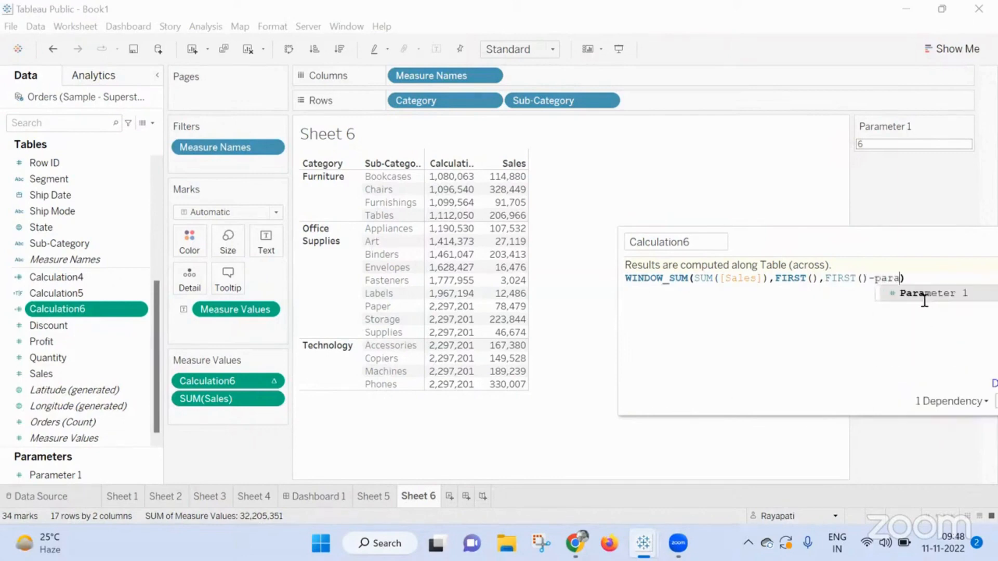
key(Return)
drag(842, 250, 716, 219)
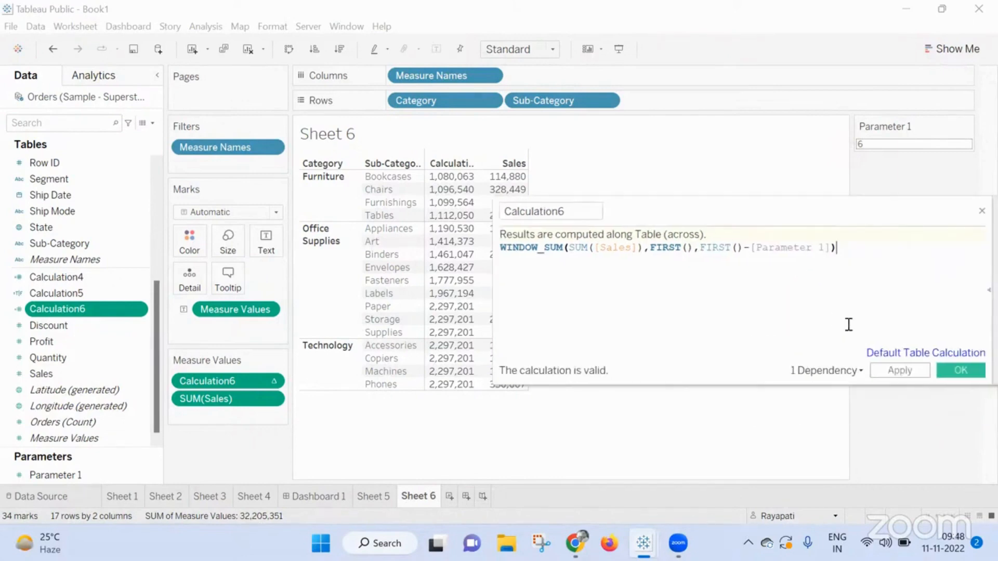
click(889, 372)
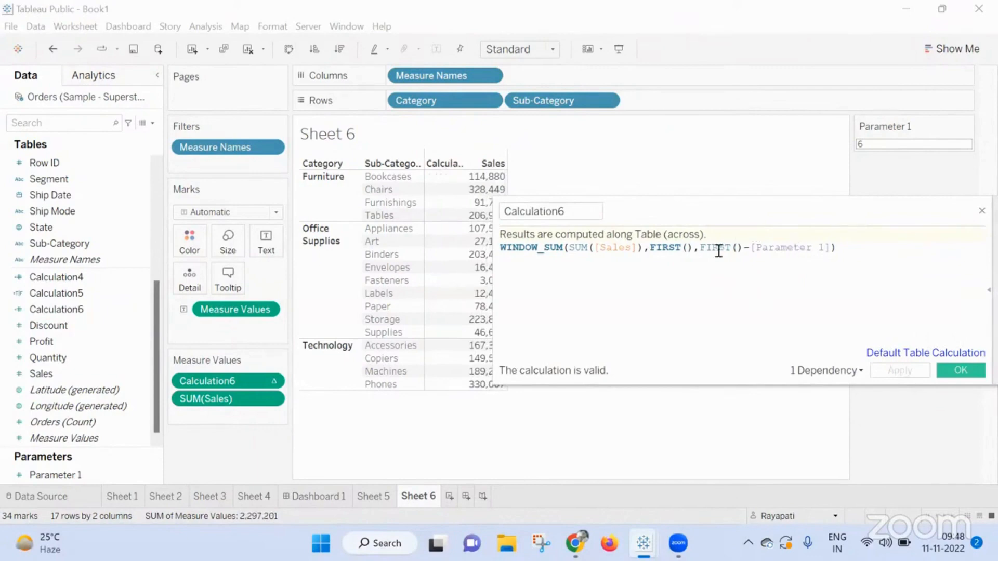
Replace the minus in Calculation6 with a plus, making the window end FIRST()+[Parameter 1], and apply the formula
click(749, 247)
key(BackSpace)
key(Return)
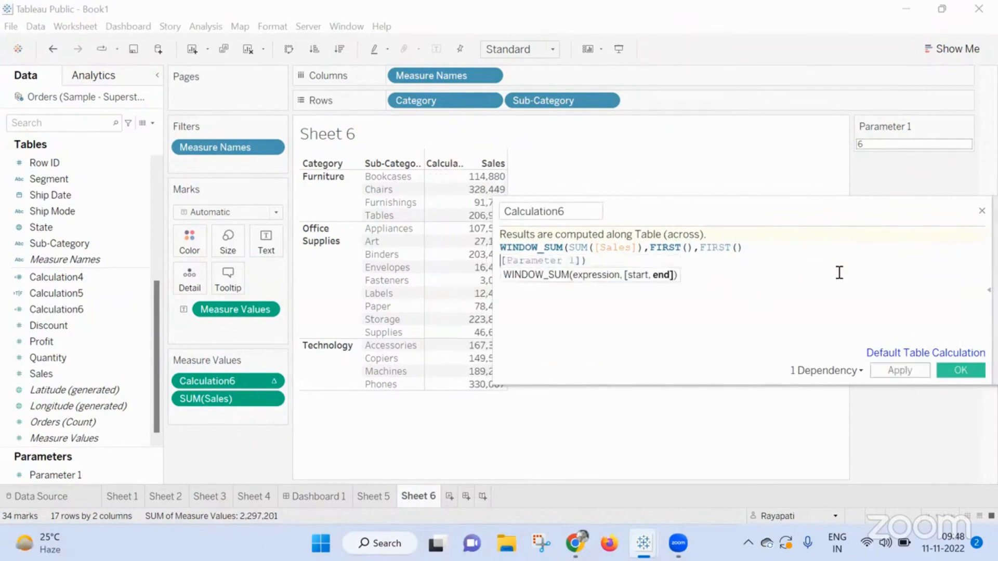
text(+)
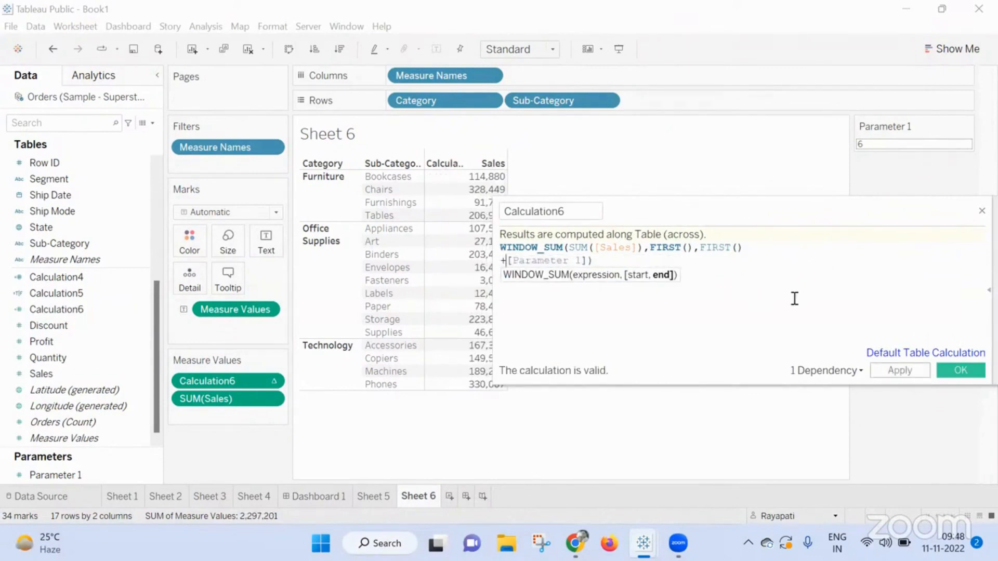
click(878, 370)
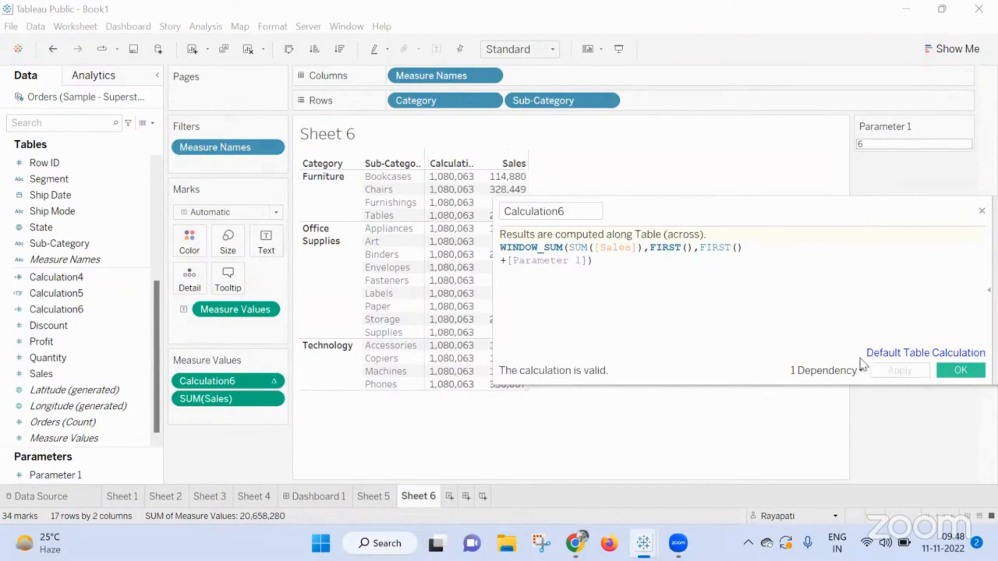
Add the FIRST()+[Parameter 1] expression from the formula to the rows after Sub-Category as a discrete field
drag(734, 212, 840, 217)
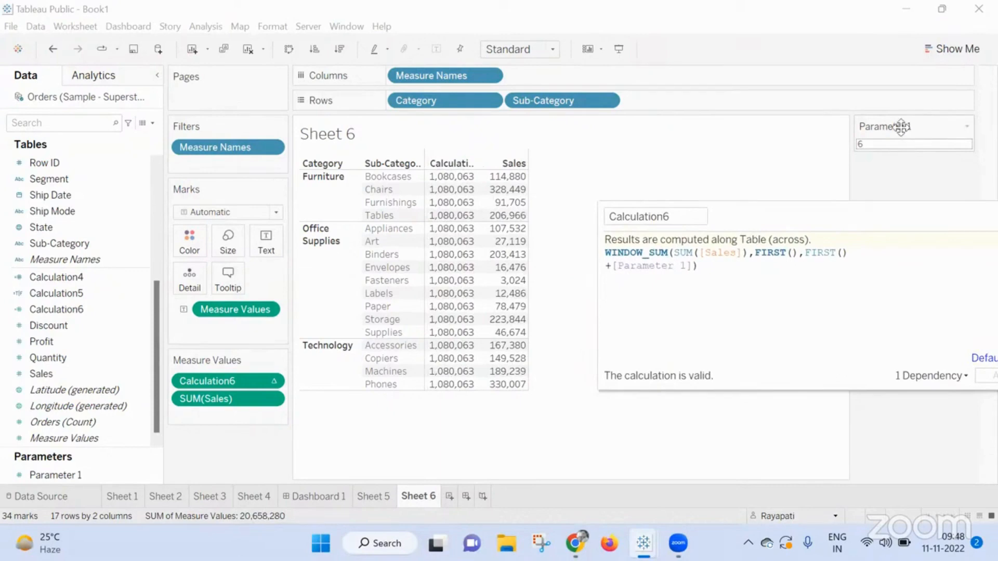
drag(805, 253, 693, 266)
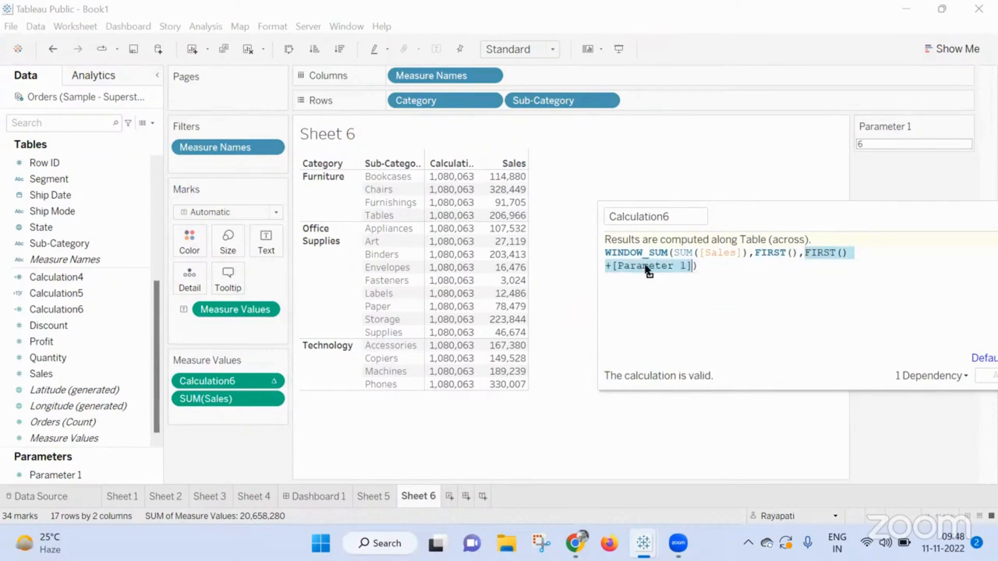
drag(646, 267, 696, 109)
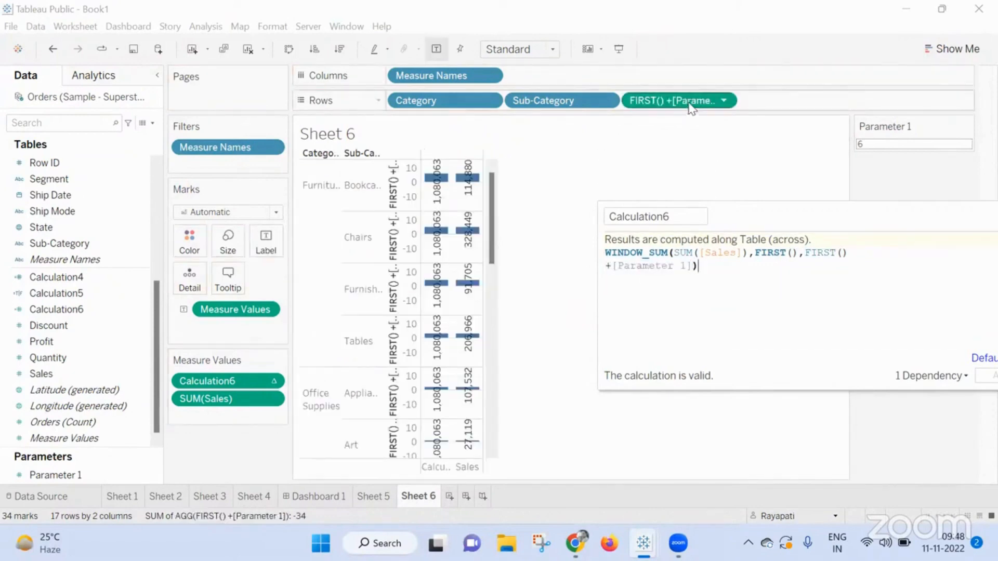
right_click(692, 104)
click(741, 165)
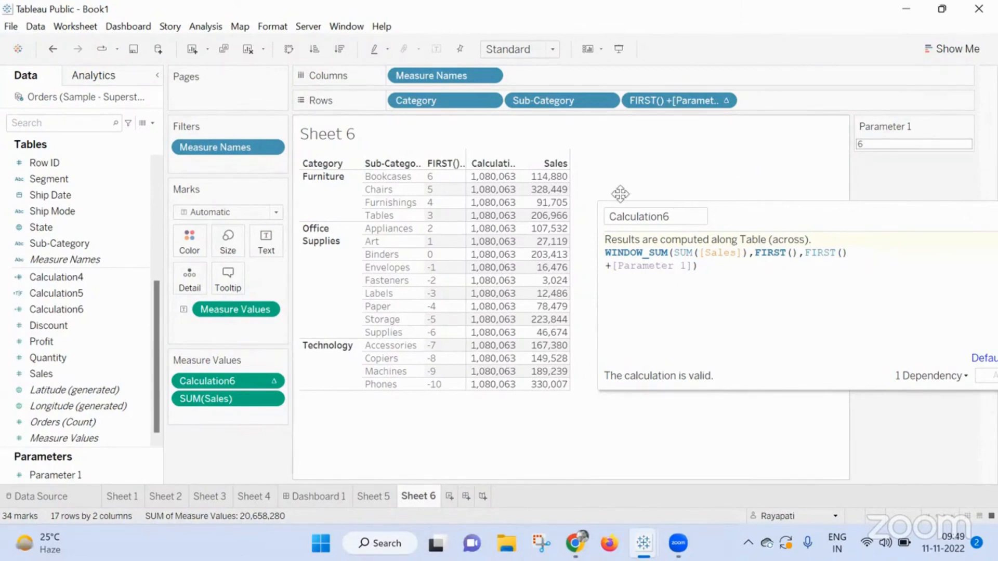
Close the Calculation6 editor and set Parameter 1 to 1
drag(731, 223, 530, 280)
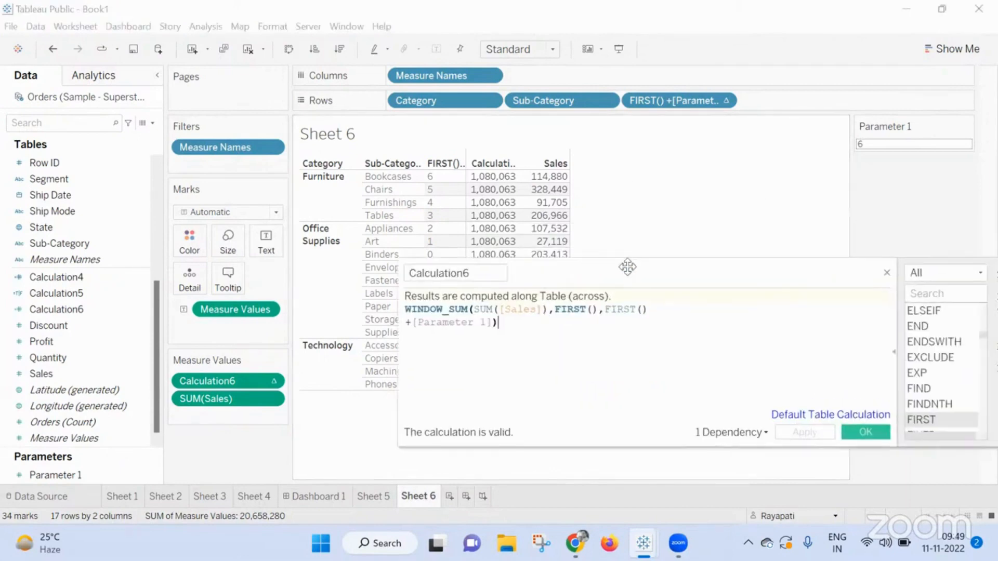
click(886, 274)
double_click(883, 140)
text(1)
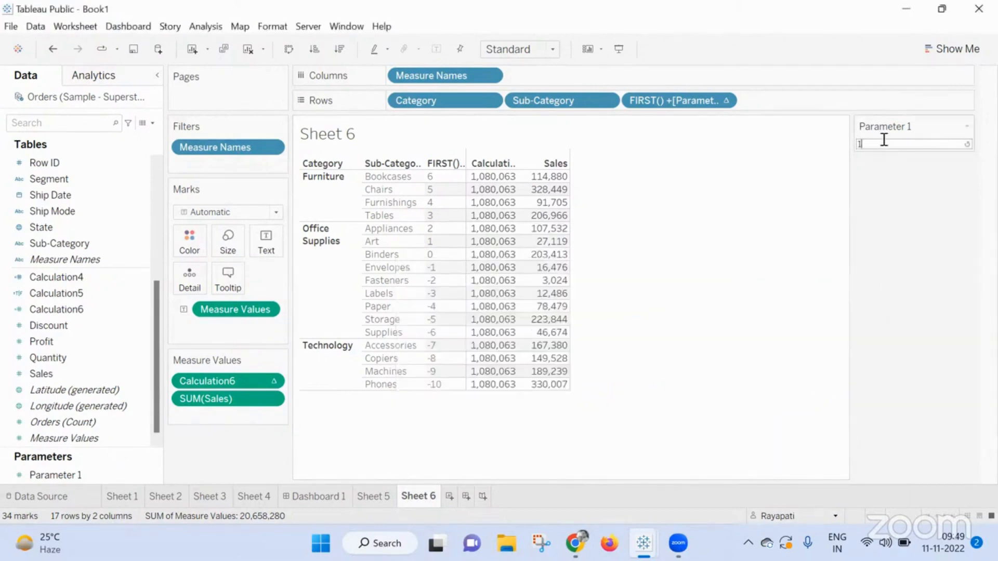
key(Return)
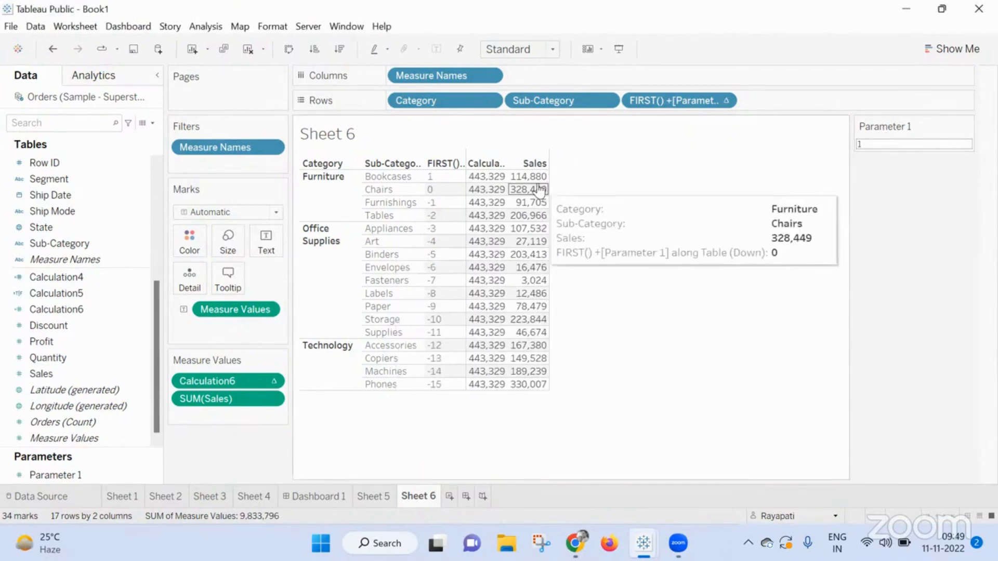
Select the Sales values of Bookcases and Chairs to check their sum, and clear the selection
click(538, 182)
ctrl+click(535, 190)
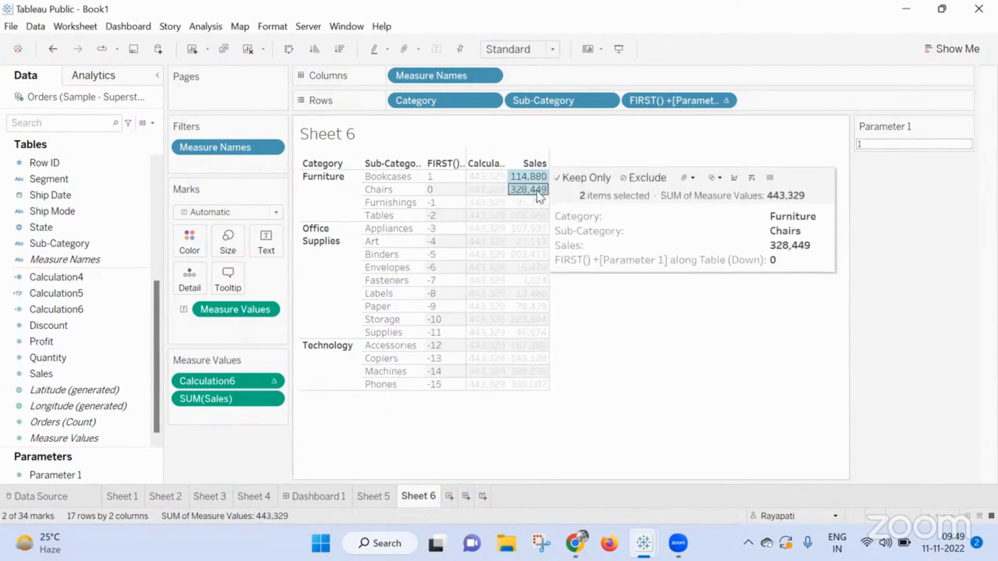
click(756, 316)
Set Parameter 1 to 0 on Sheet 6
click(891, 148)
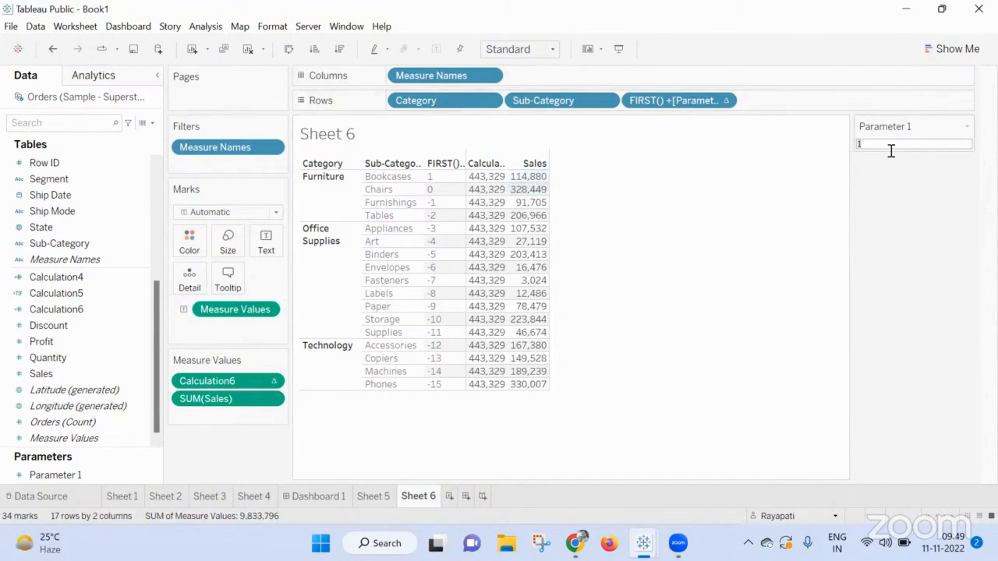
key(BackSpace)
text(0)
key(Return)
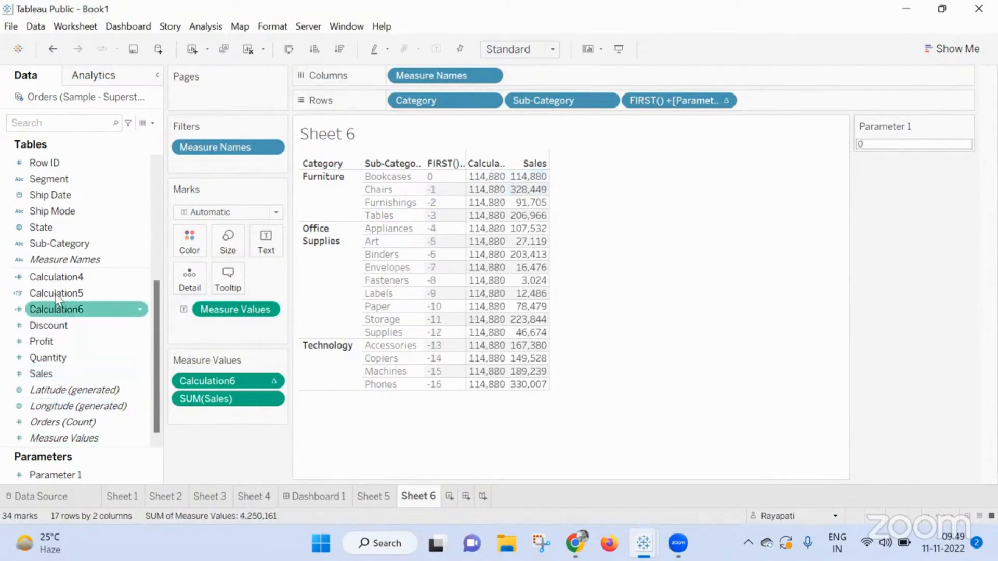
Edit Calculation6 so the window ends at FIRST()+[Parameter 1]+1, apply the formula and close the editor
right_click(58, 309)
click(87, 68)
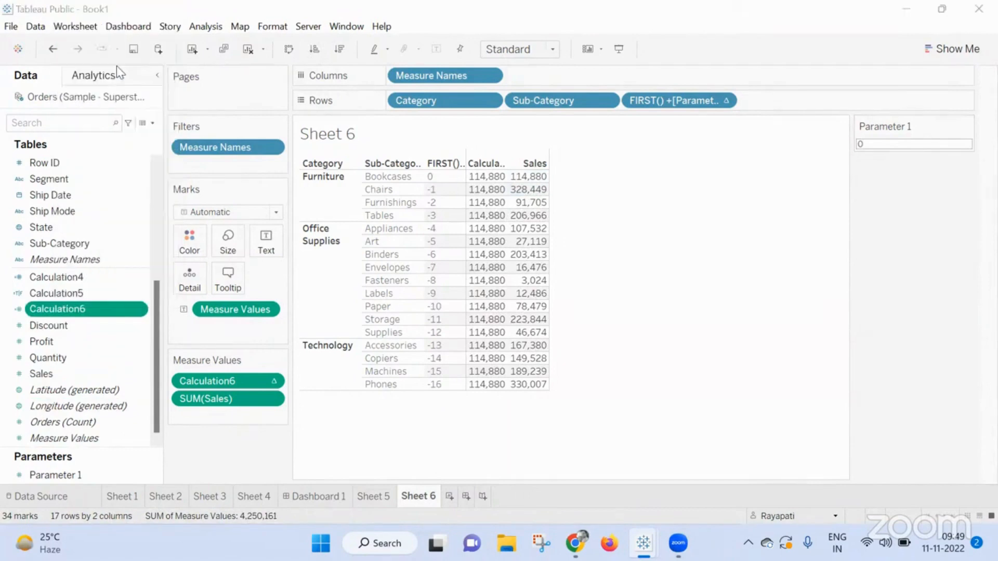
click(358, 323)
text(+[Parameter 1)
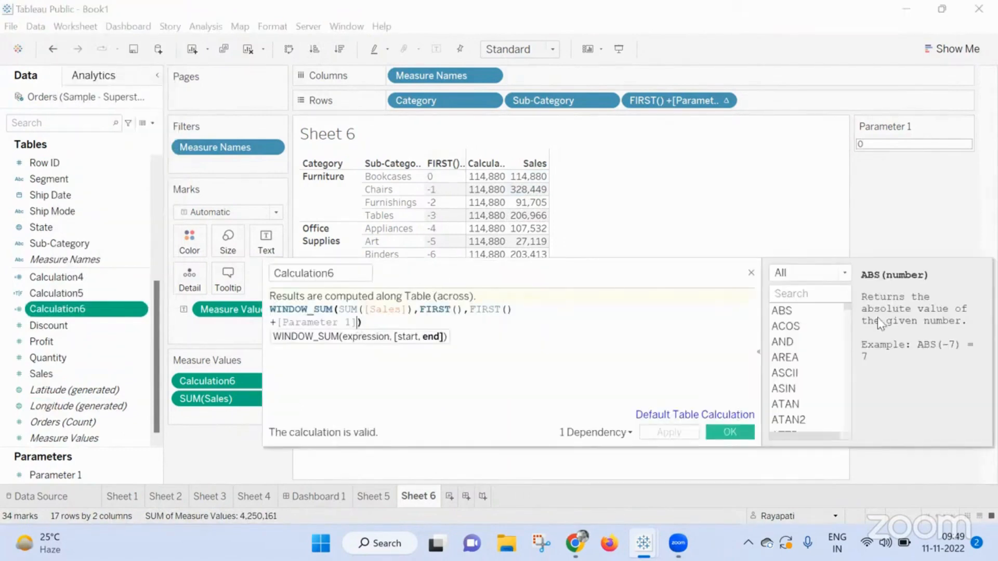
text(1)
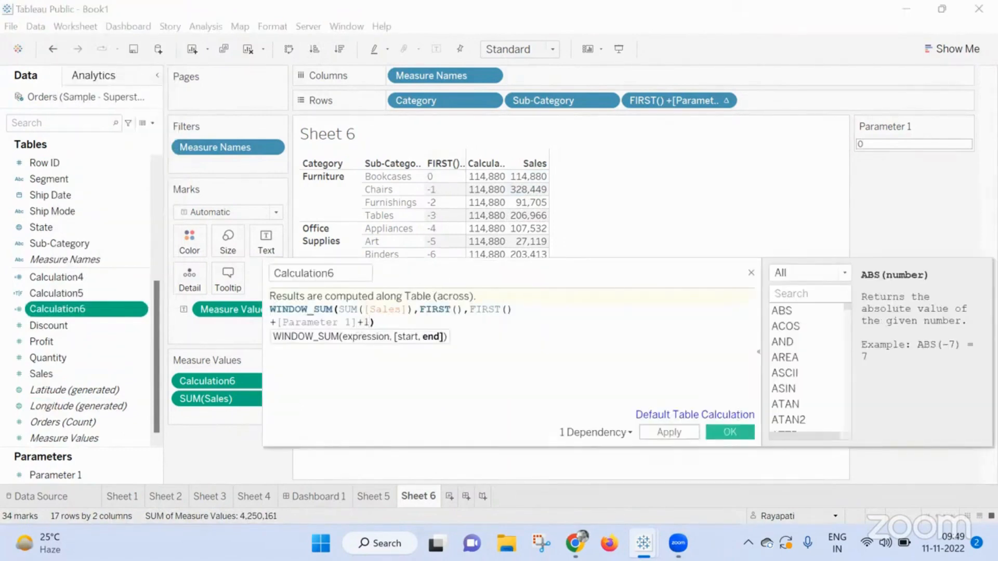
click(668, 432)
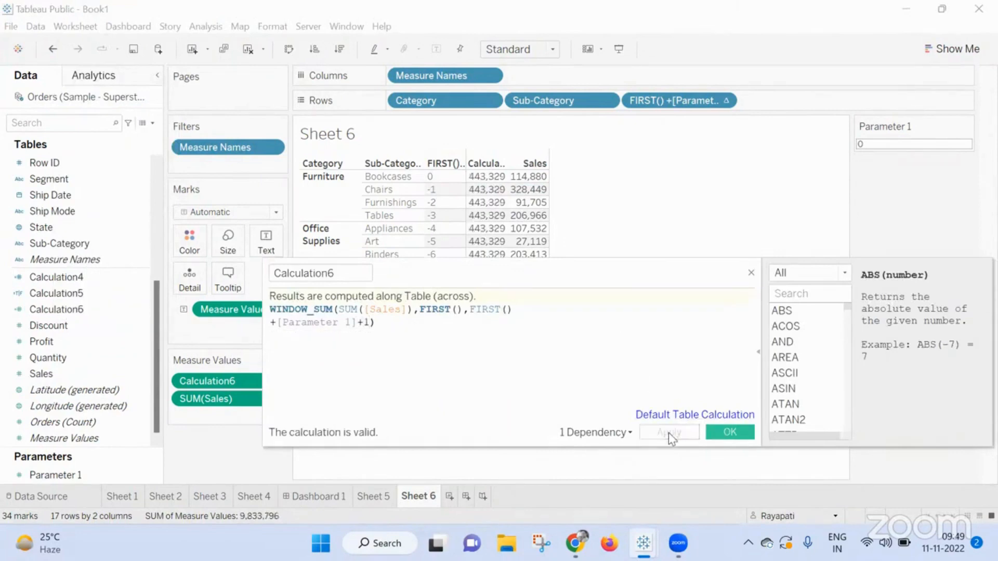
click(730, 432)
Set Parameter 1 to 1 to test the +1 window end
double_click(890, 149)
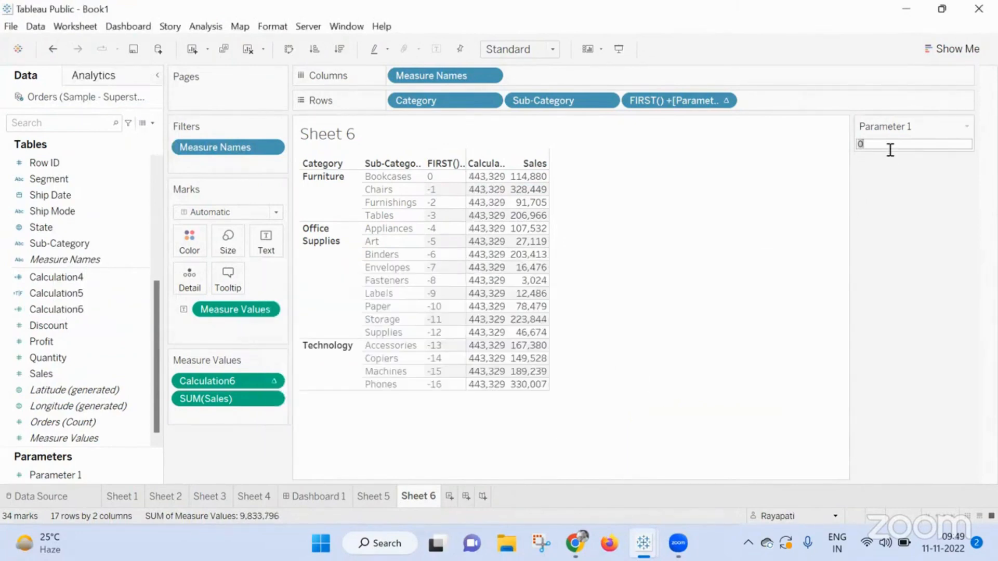
text(1)
key(Return)
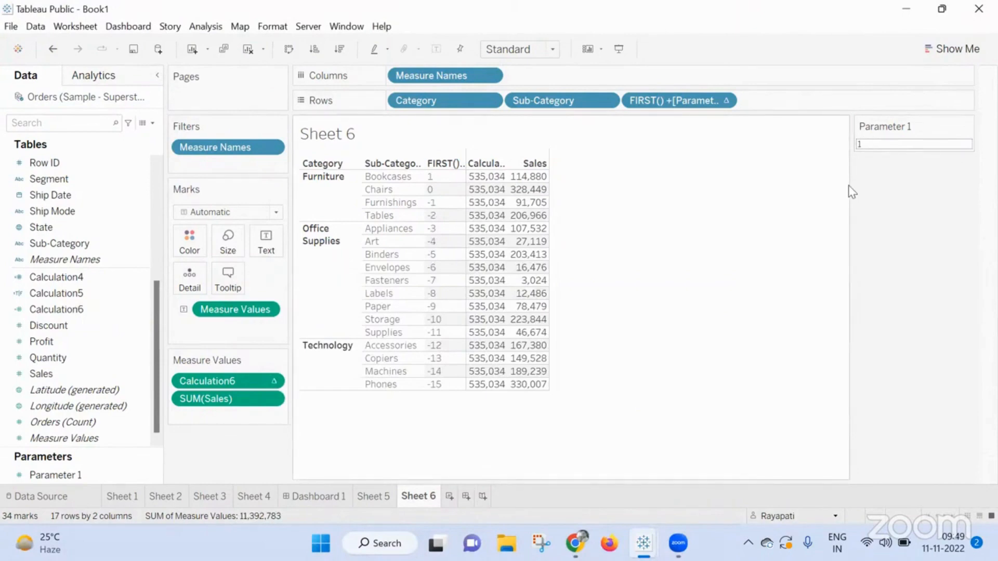
Select the Sales values of Bookcases, Chairs and Furnishings together to check their sum against Calculation6
click(528, 178)
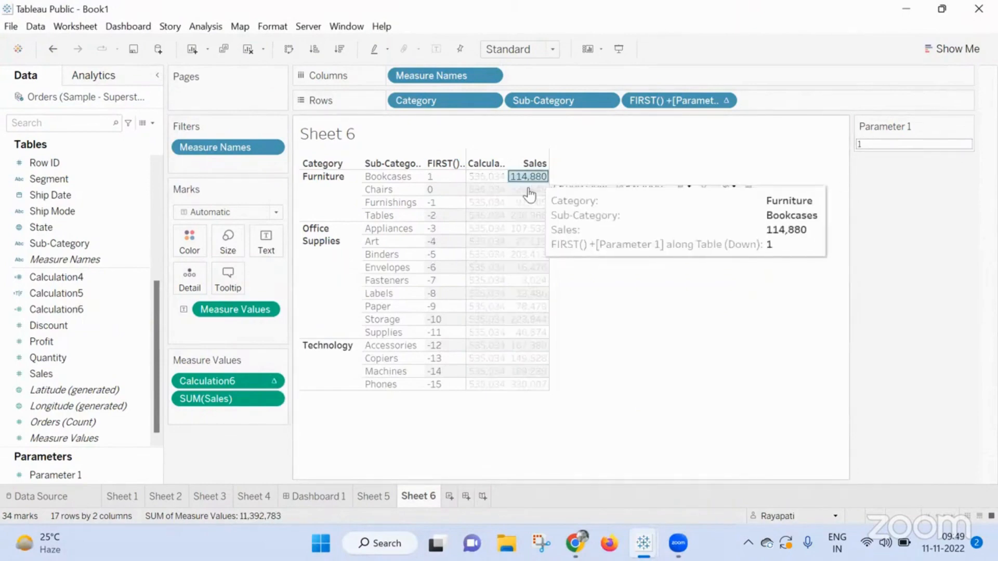
ctrl+click(526, 189)
ctrl+click(526, 203)
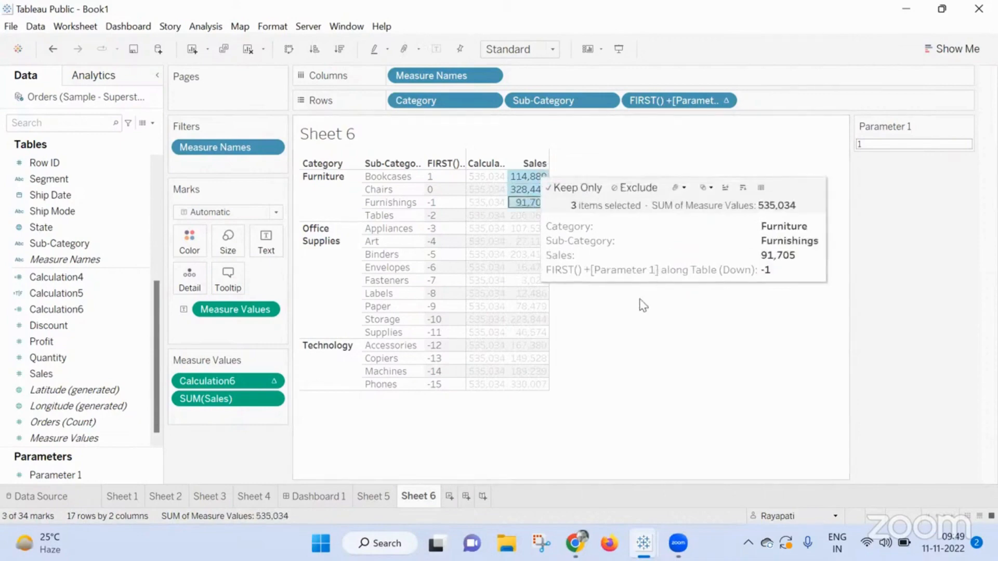
Change the window end in Calculation6 to FIRST()+[Parameter 1]-1, apply the formula and close the editor
right_click(62, 309)
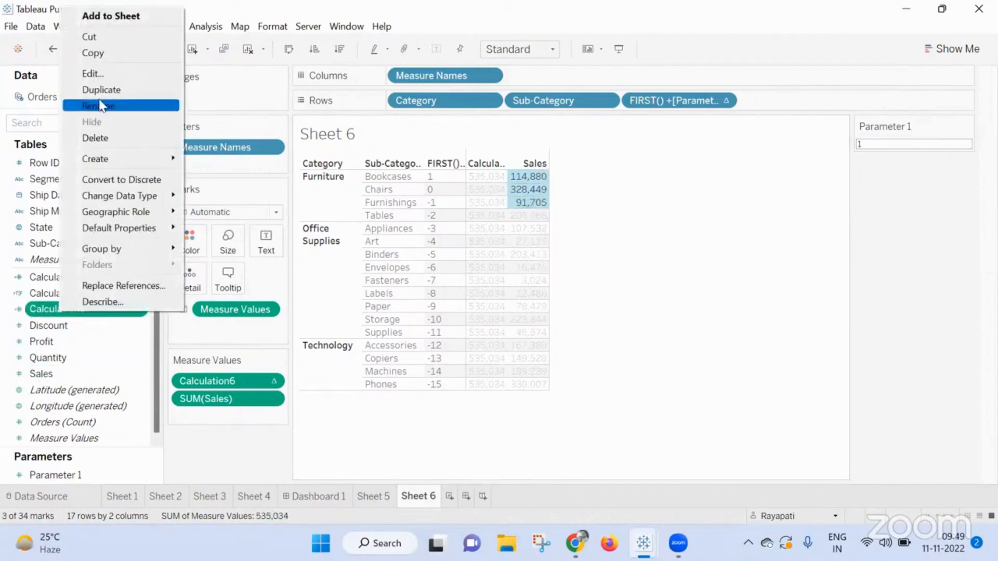
click(93, 73)
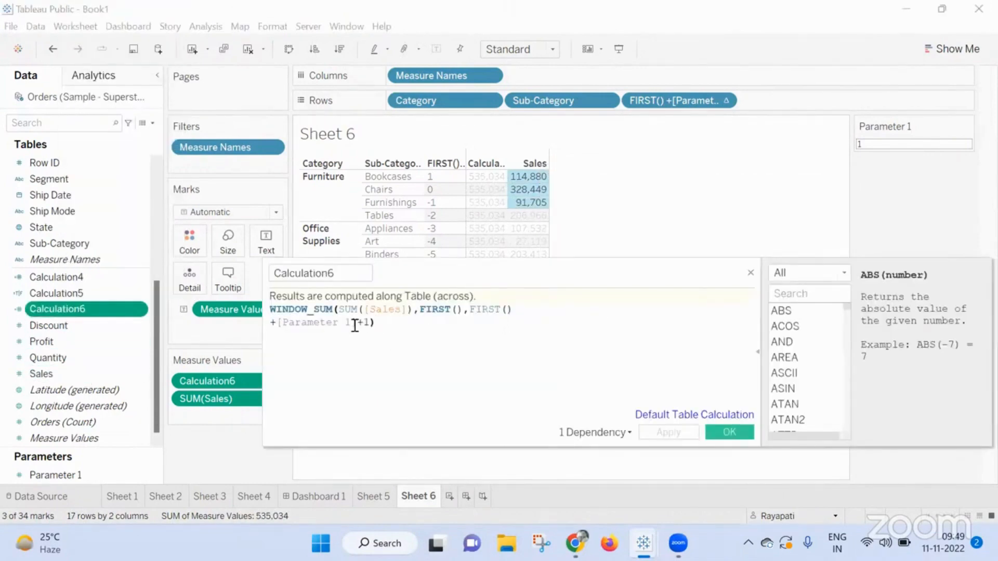
click(367, 322)
key(BackSpace)
text(1)
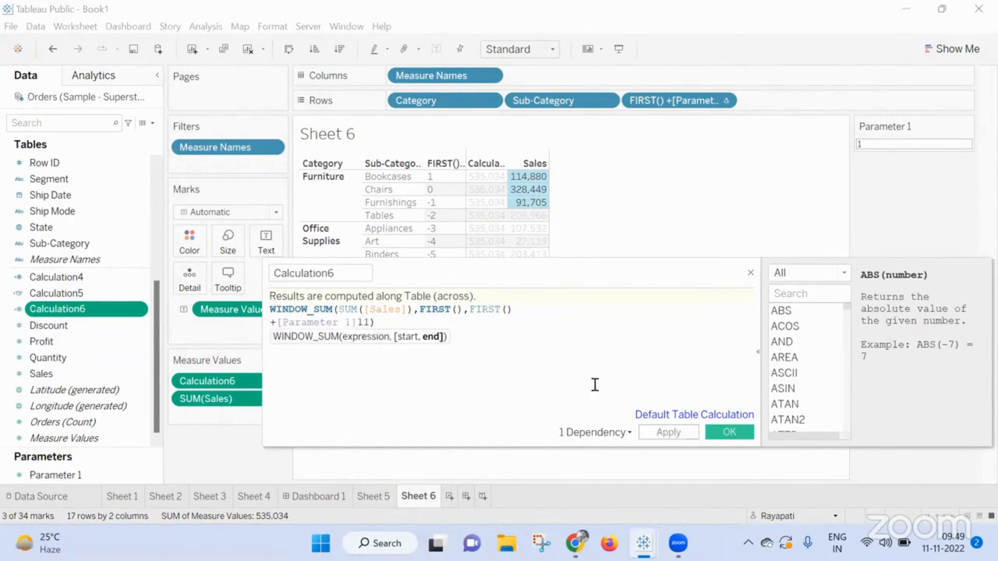
key(BackSpace)
text(-)
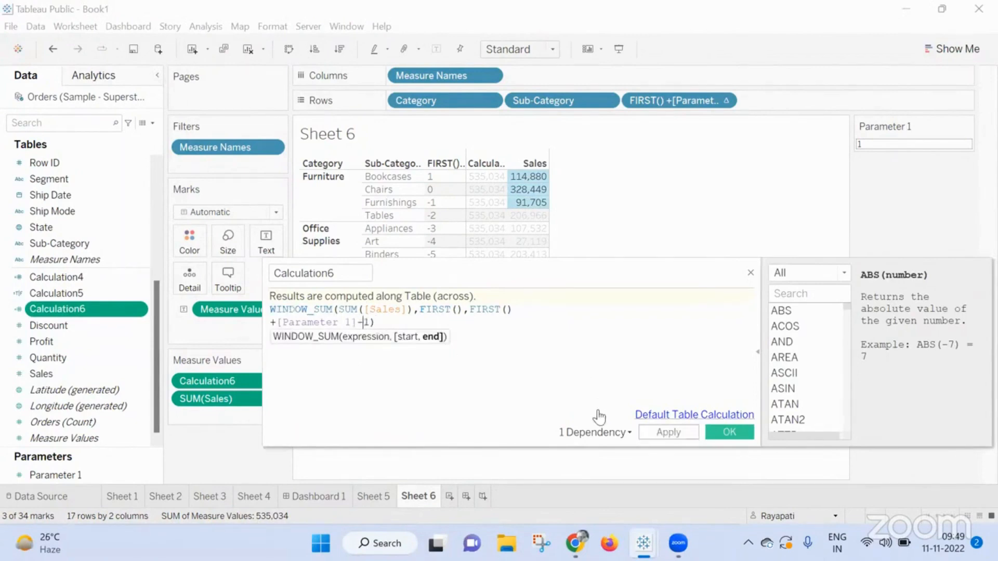
click(669, 432)
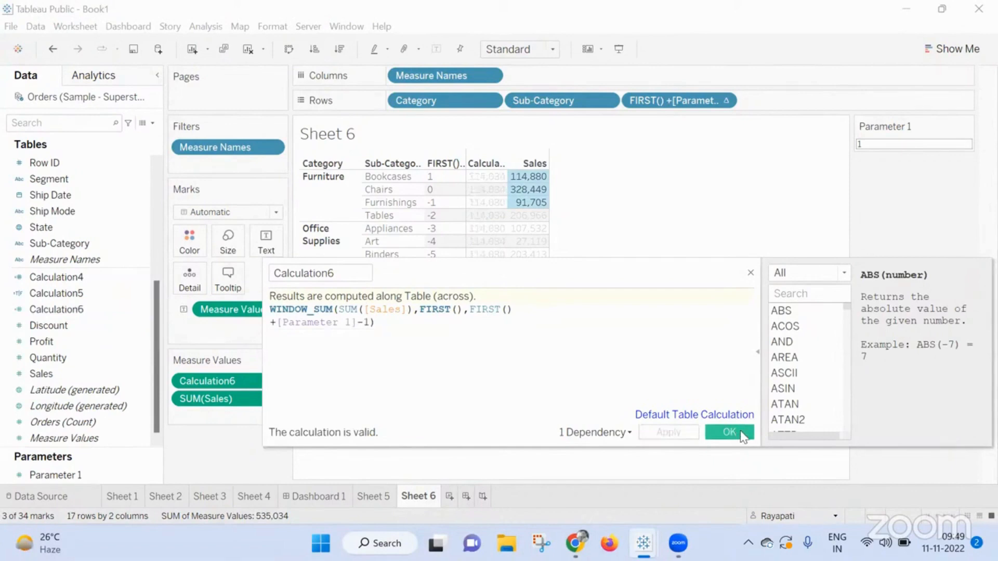
click(729, 432)
Test the Calculation6 window by setting Parameter 1 to 2 and then to 3
click(934, 143)
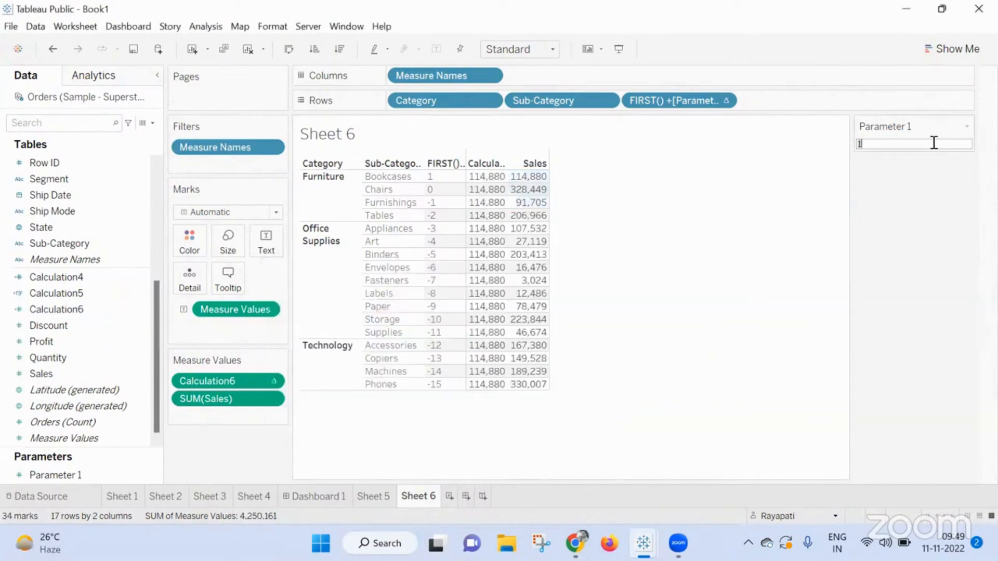
text(2)
key(Return)
double_click(934, 143)
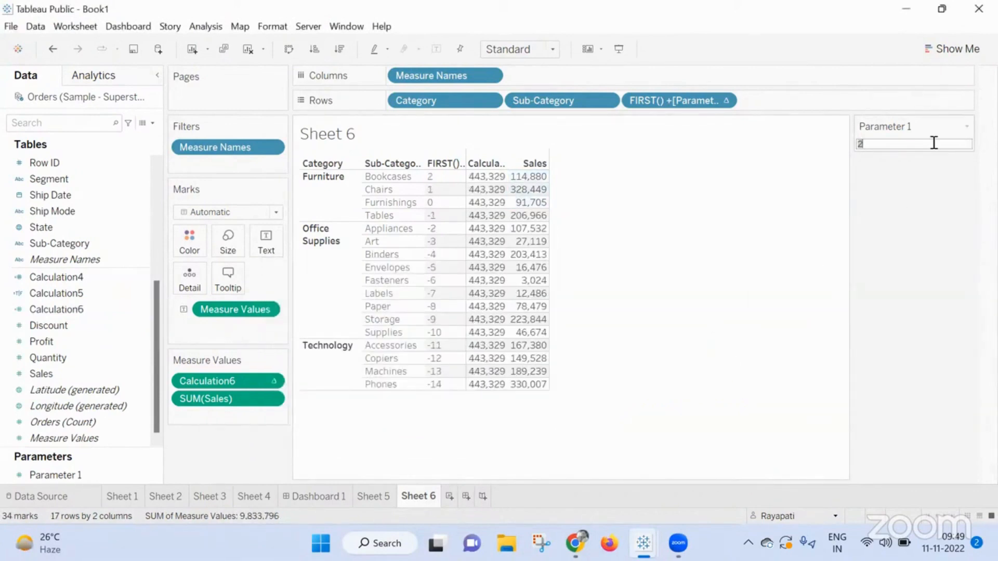
text(3)
key(Return)
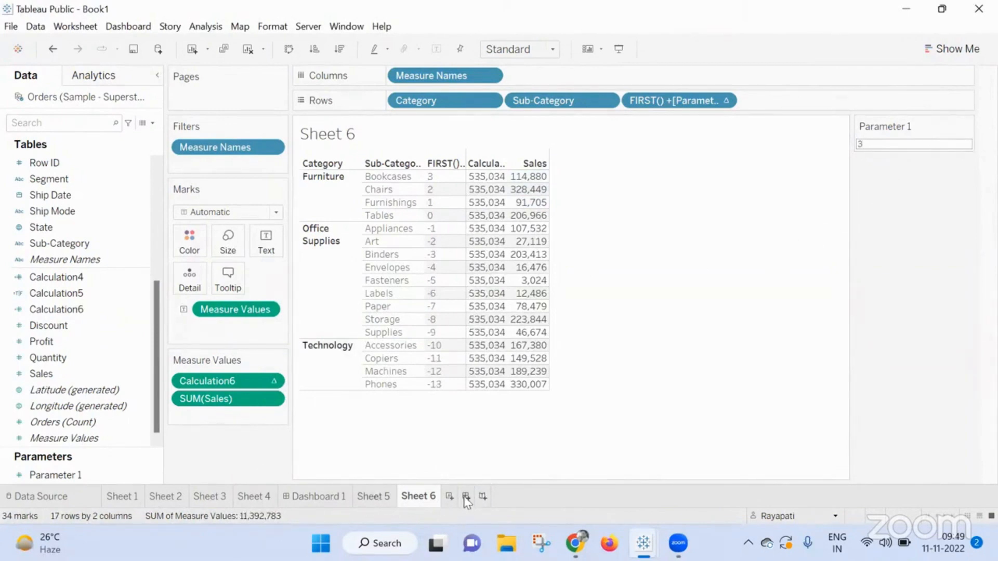
Create a calculated field with the formula FIRST()= 0, keeping the default name Calculation7
click(210, 26)
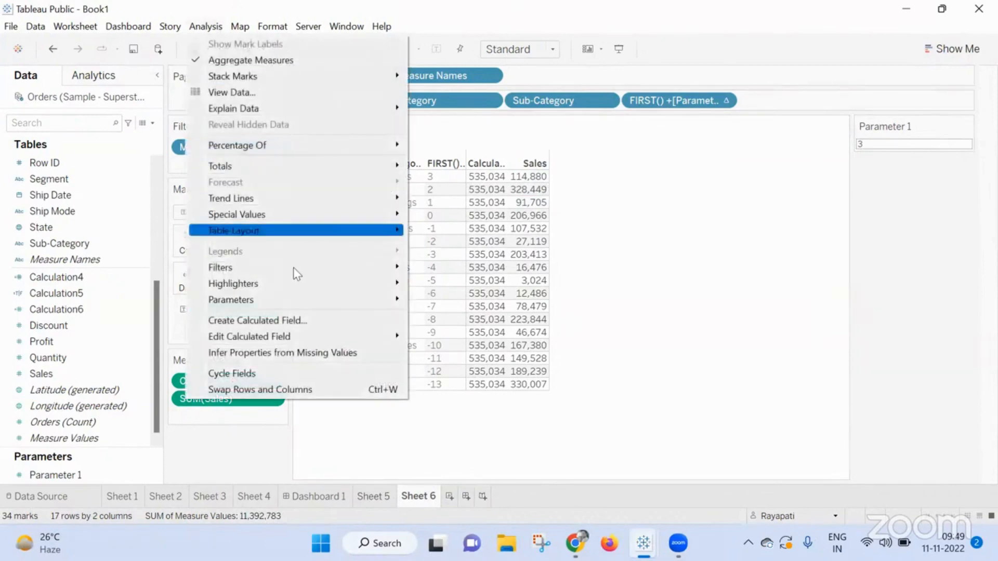
click(279, 323)
click(561, 394)
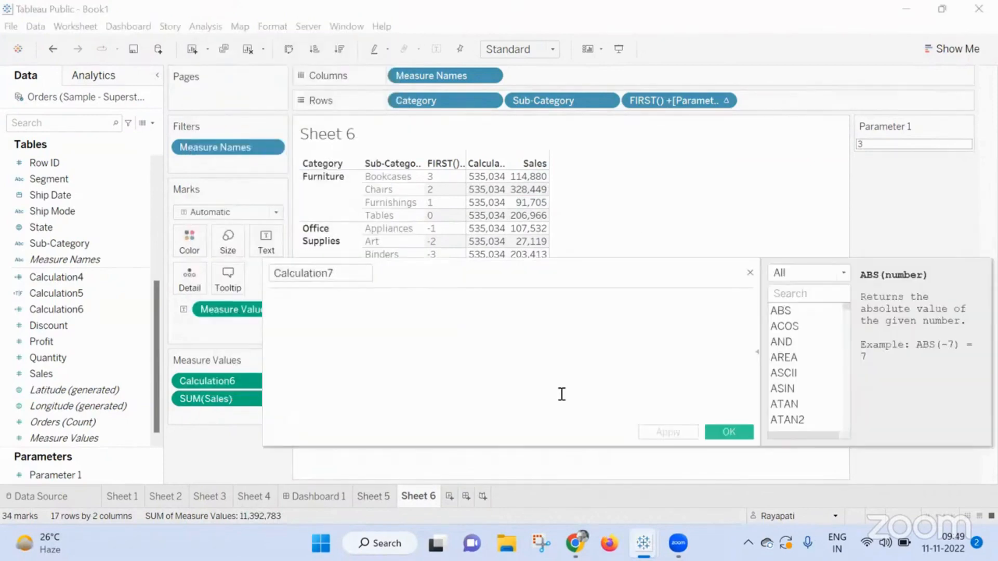
text(FIRST)
key(Return)
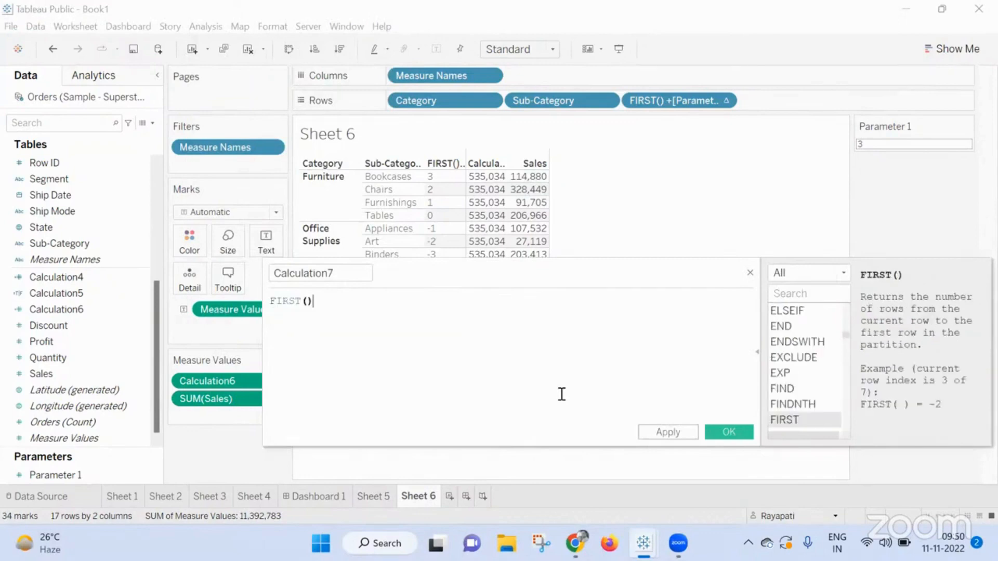
text(= 0)
click(663, 433)
click(730, 438)
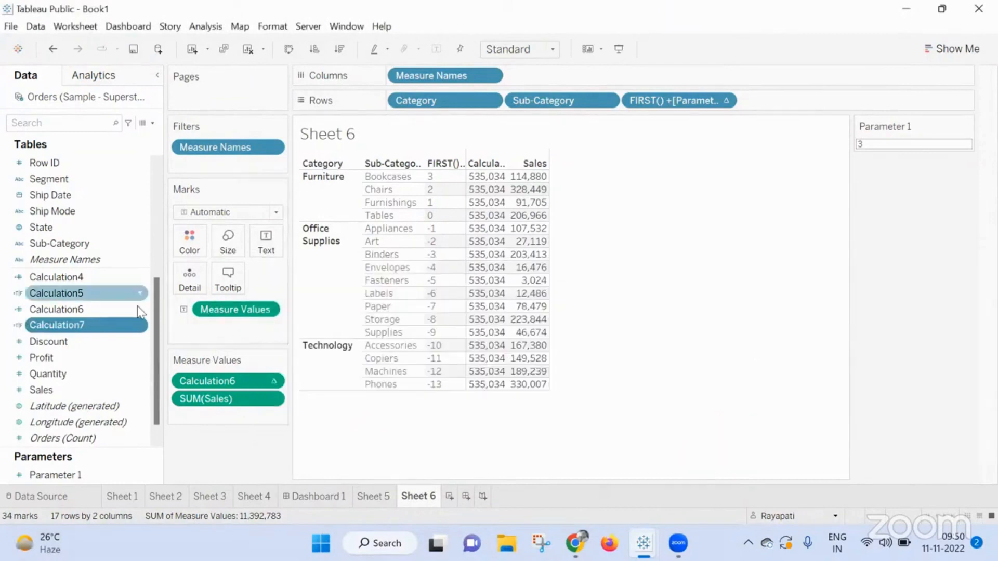
Filter Sheet 6 by Calculation7, keeping only True
drag(71, 331, 224, 165)
click(375, 172)
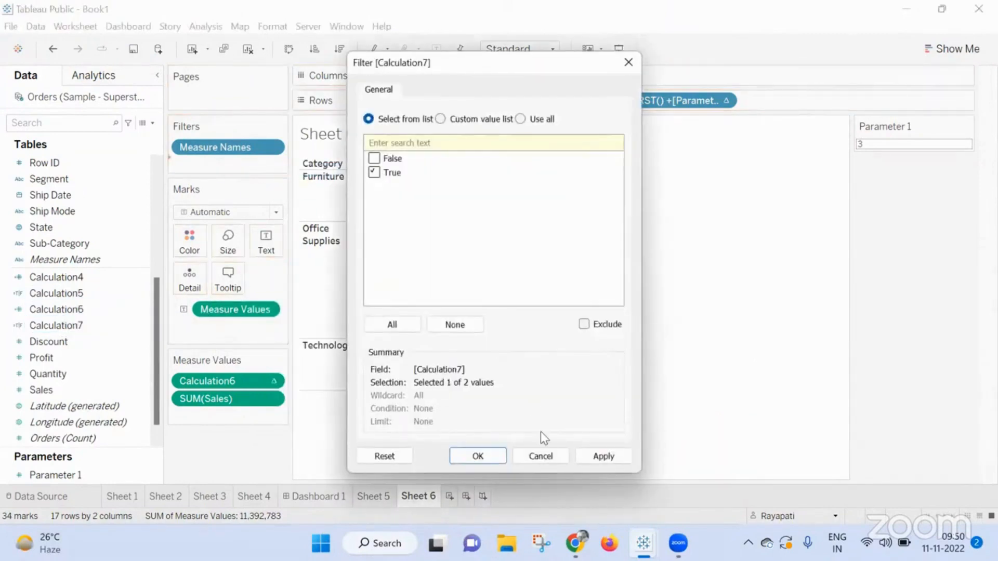
click(603, 457)
click(478, 456)
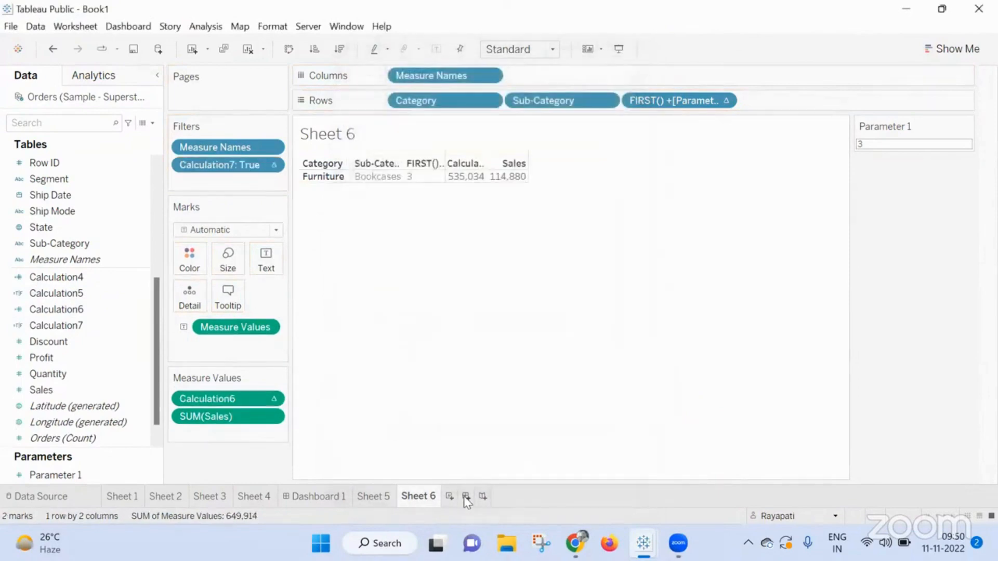
Create a new dashboard and place Sheet 5 on it with Sheet 6 below
click(466, 496)
mouse_move(63, 287)
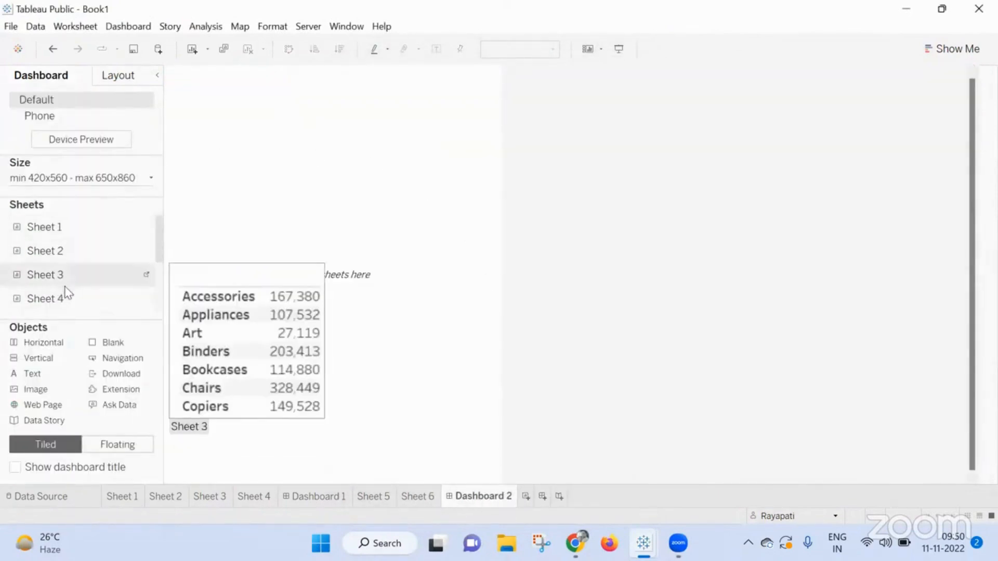
scroll(65, 294, down, 2)
drag(60, 274, 263, 225)
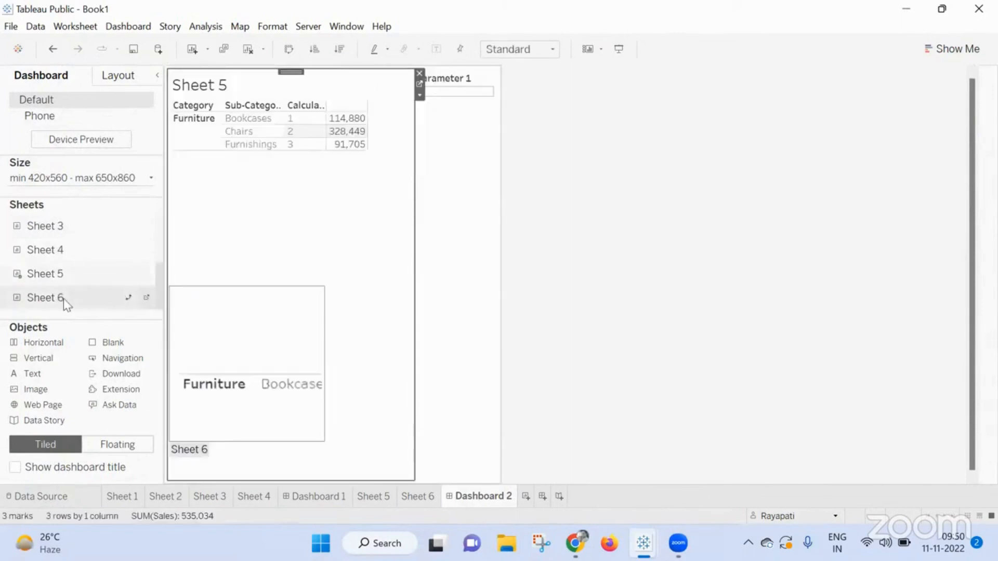
drag(63, 298, 300, 372)
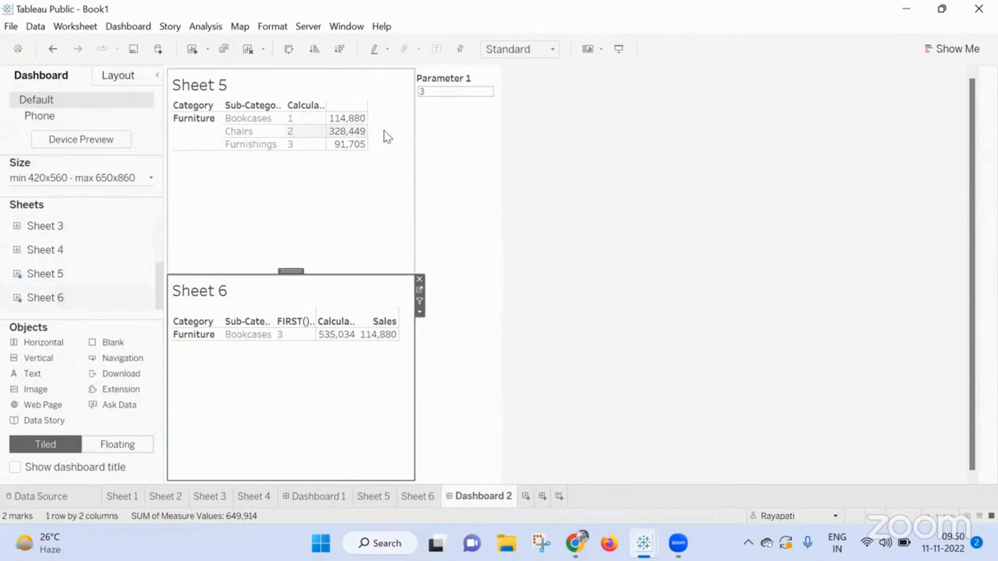
Select the Bookcases, Chairs and Furnishings sales in the dashboard's Sheet 5 to compare their sum with Sheet 6
click(344, 118)
ctrl+click(344, 130)
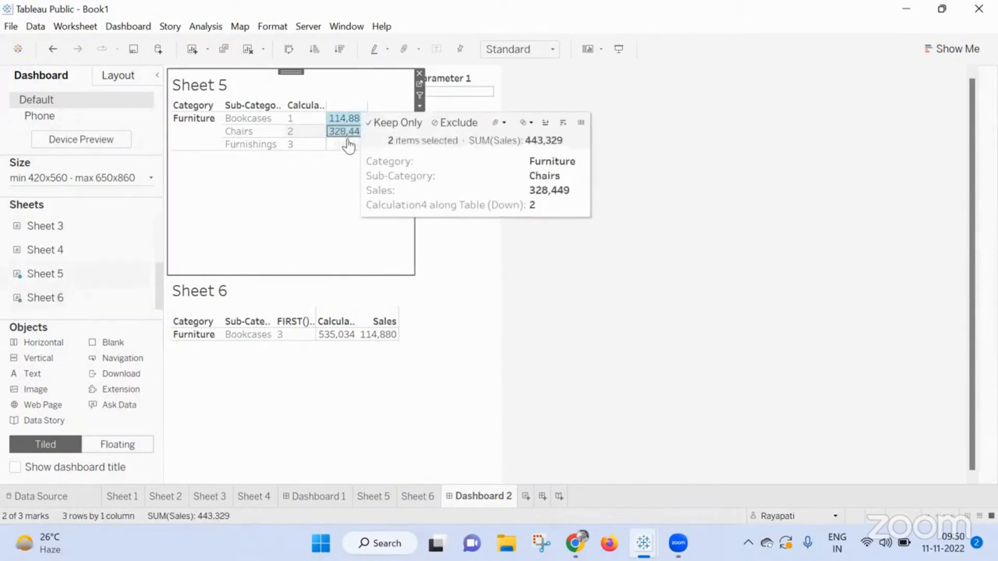
ctrl+click(346, 143)
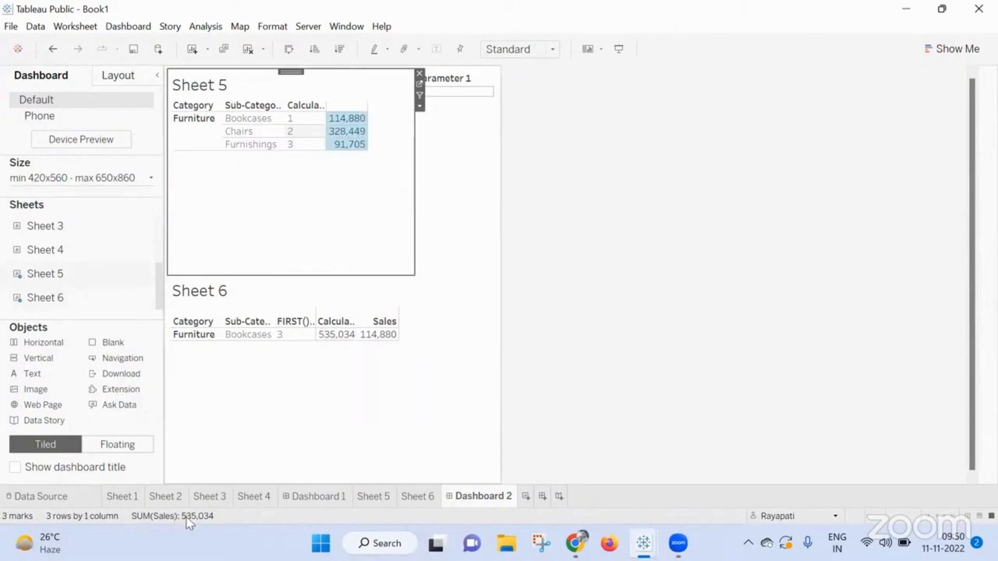
click(437, 160)
Set Parameter 1 on the dashboard to 1
click(445, 91)
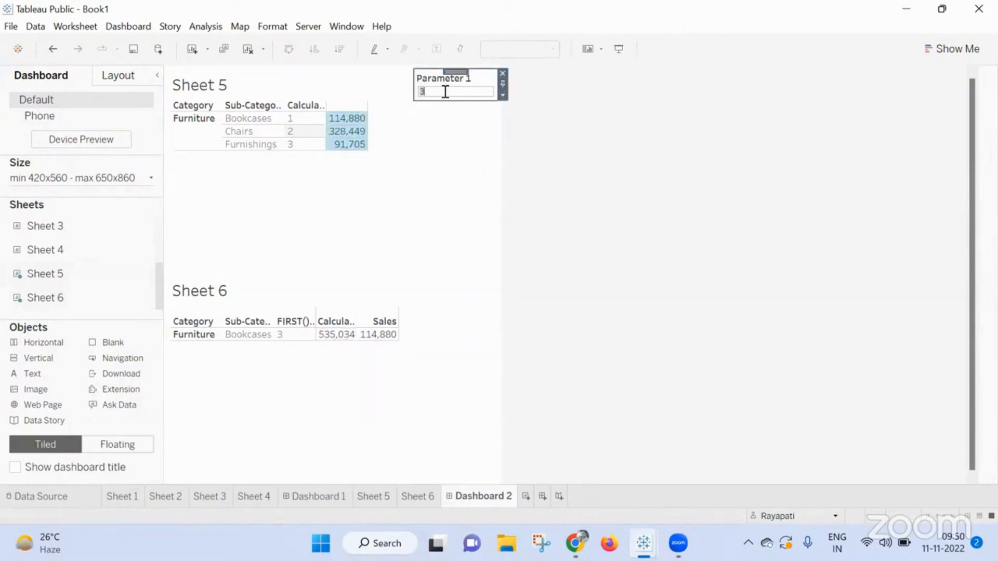
text(1)
key(Return)
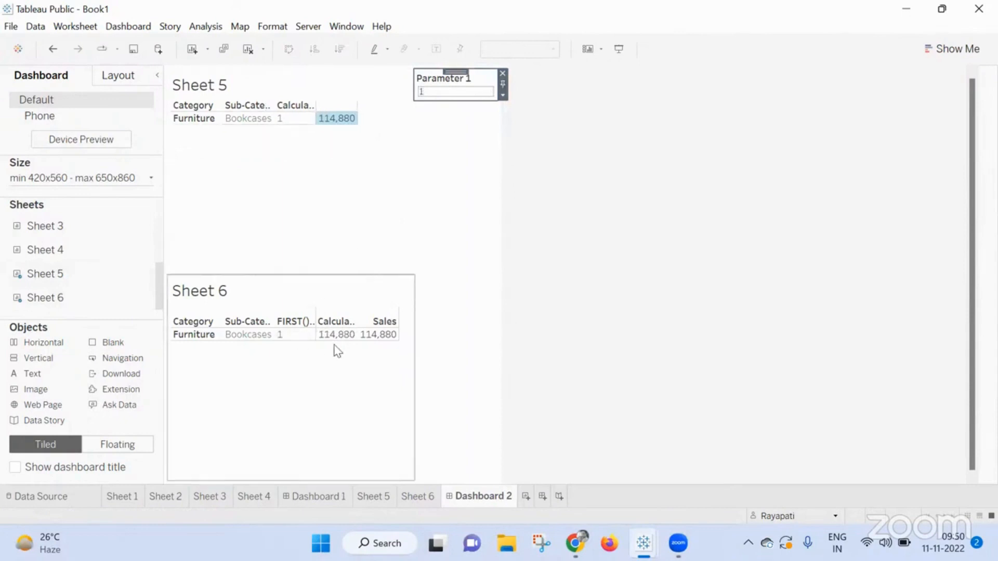
Set the dashboard's Parameter 1 to 2 and add the Chairs sales value to the Sheet 5 selection to check the sum
double_click(437, 93)
text(2)
key(Return)
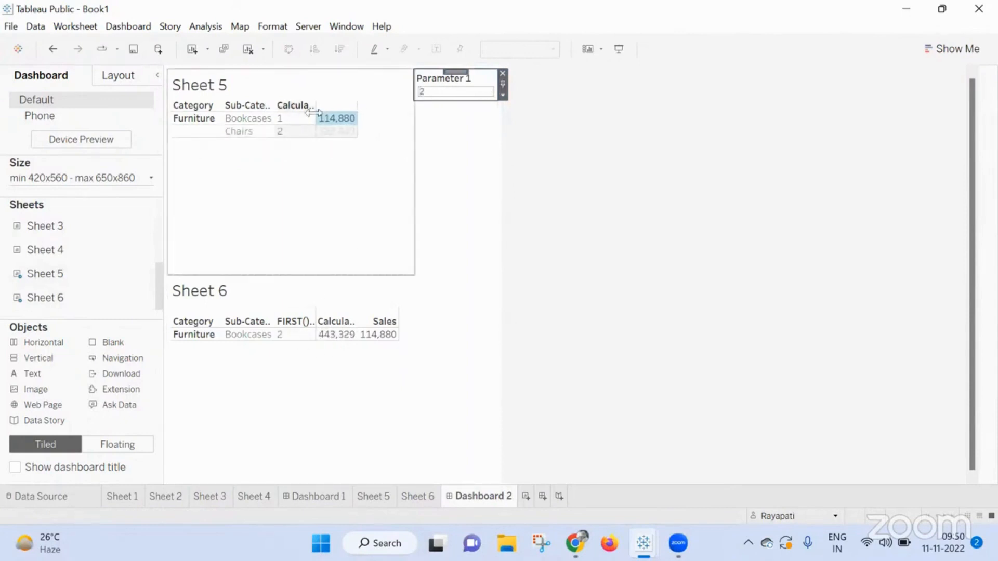
ctrl+click(326, 139)
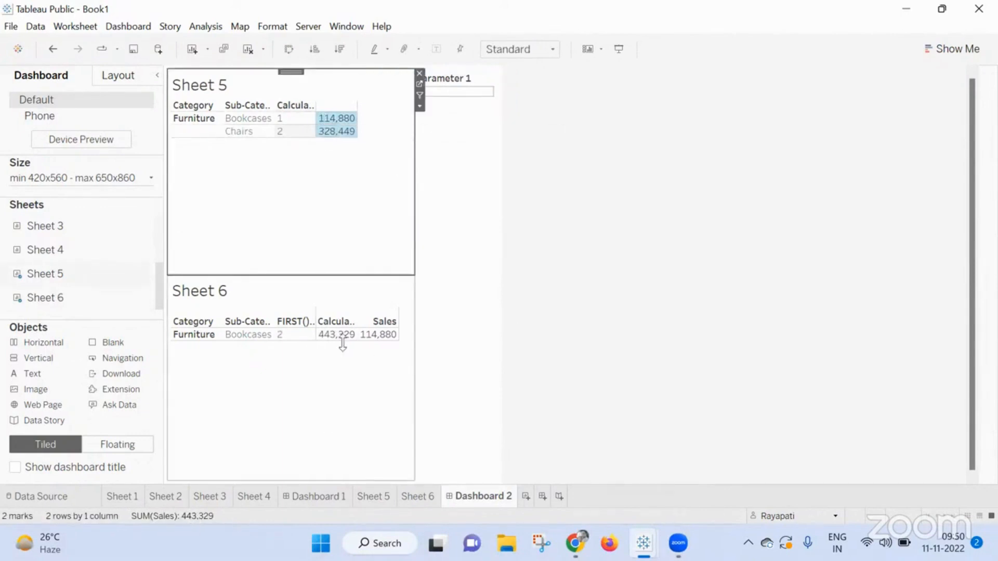
Set the dashboard's Parameter 1 to 3 and clear the selection in Sheet 5
click(476, 93)
text(3)
key(Return)
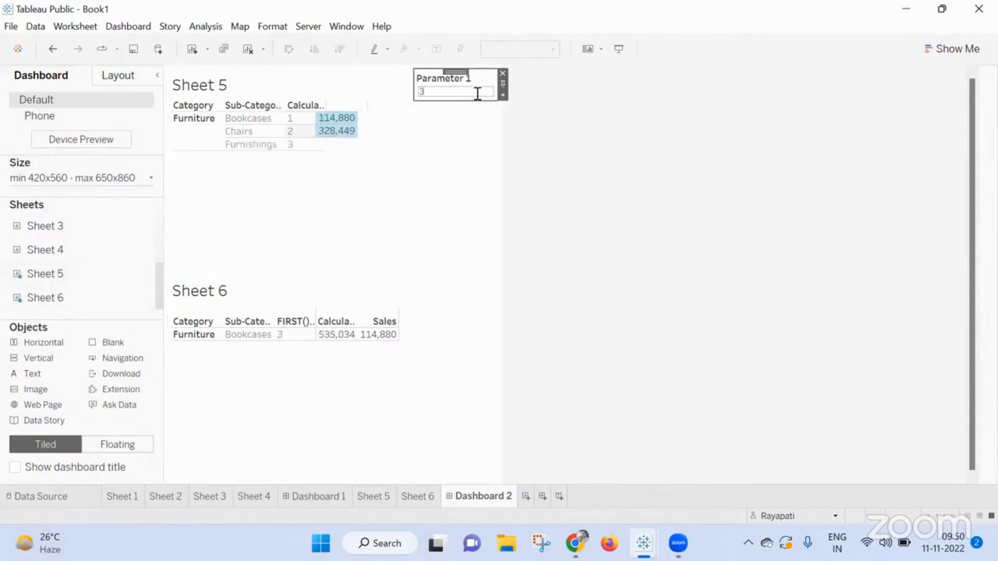
click(356, 203)
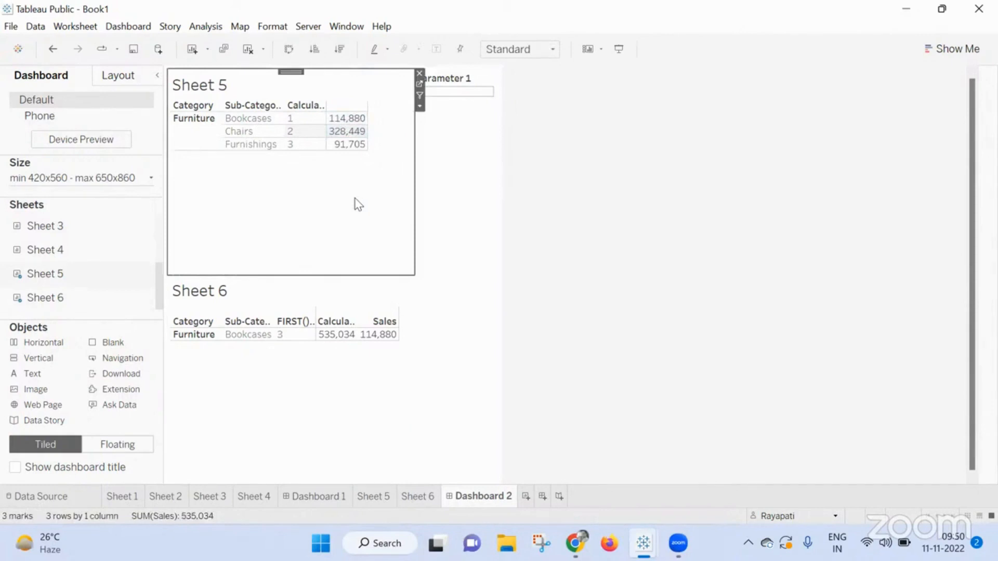
Set the dashboard's Parameter 1 to 7
click(450, 91)
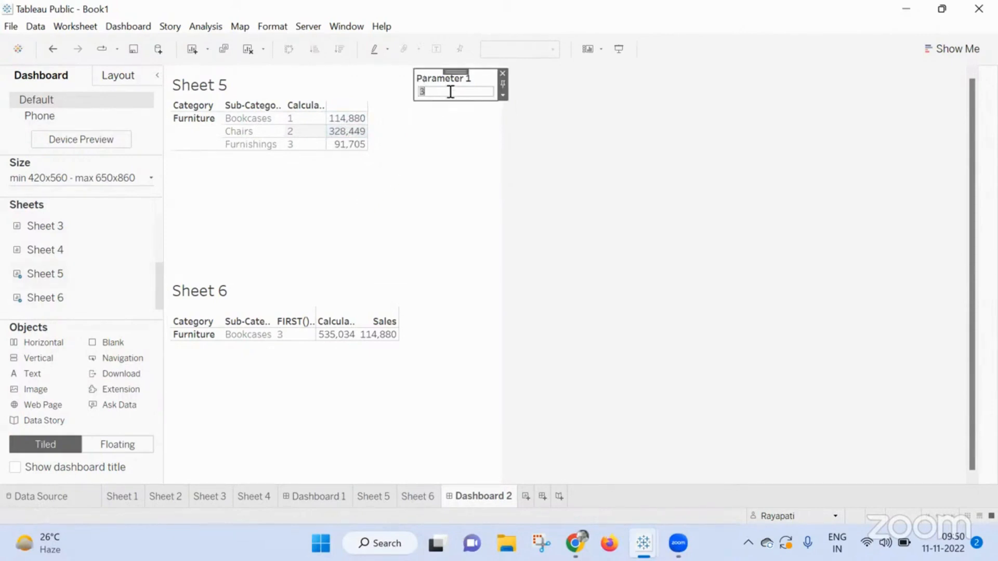
text(7)
key(Return)
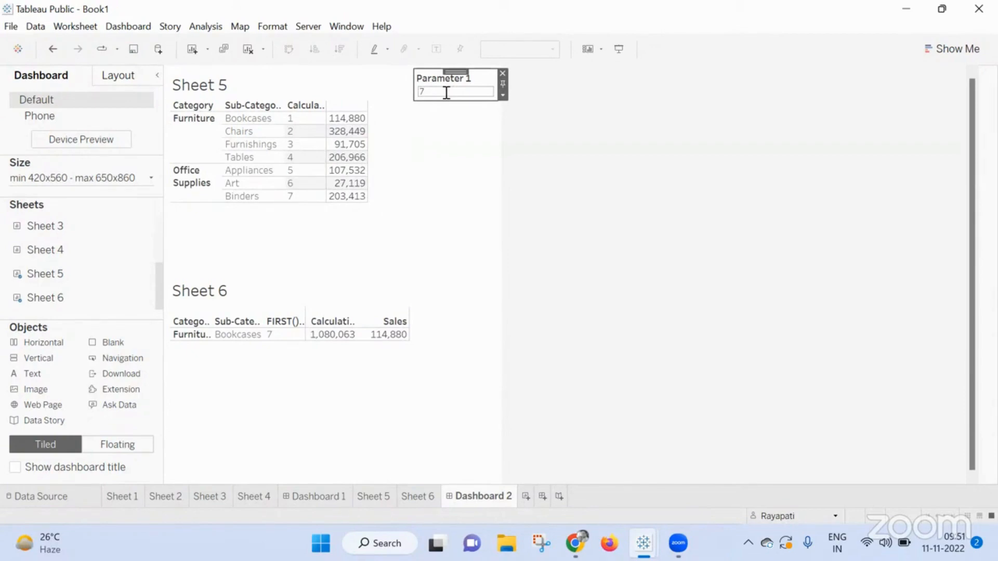
Compare the field setup of Sheet 6 with Sheet 5, and highlight the Office Supplies rows in Sheet 5
double_click(381, 284)
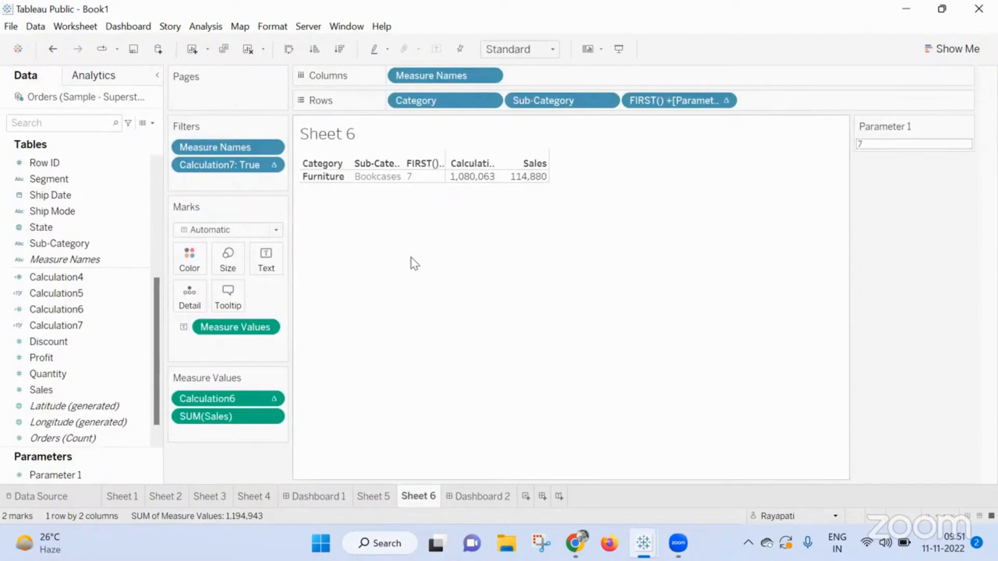
click(430, 103)
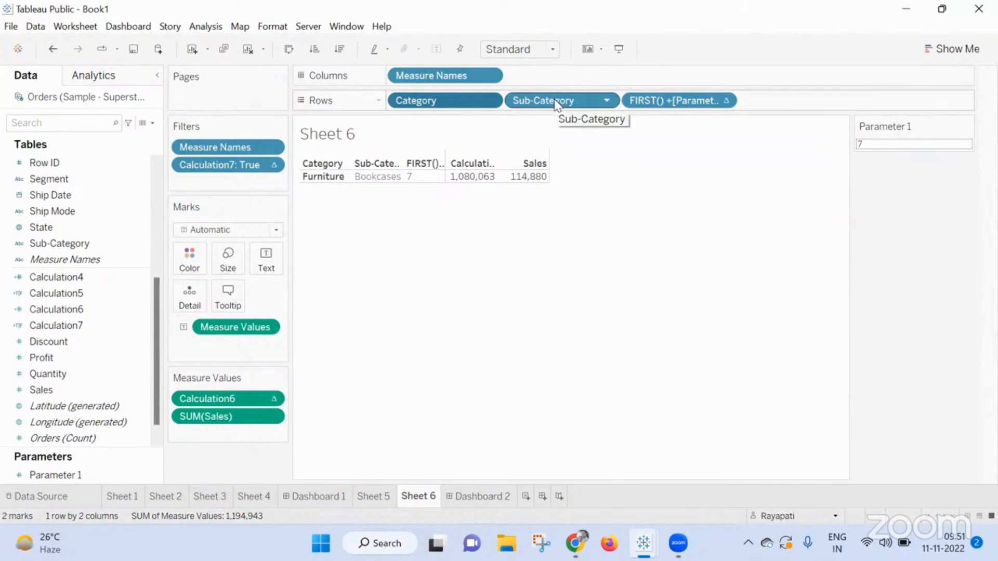
click(369, 497)
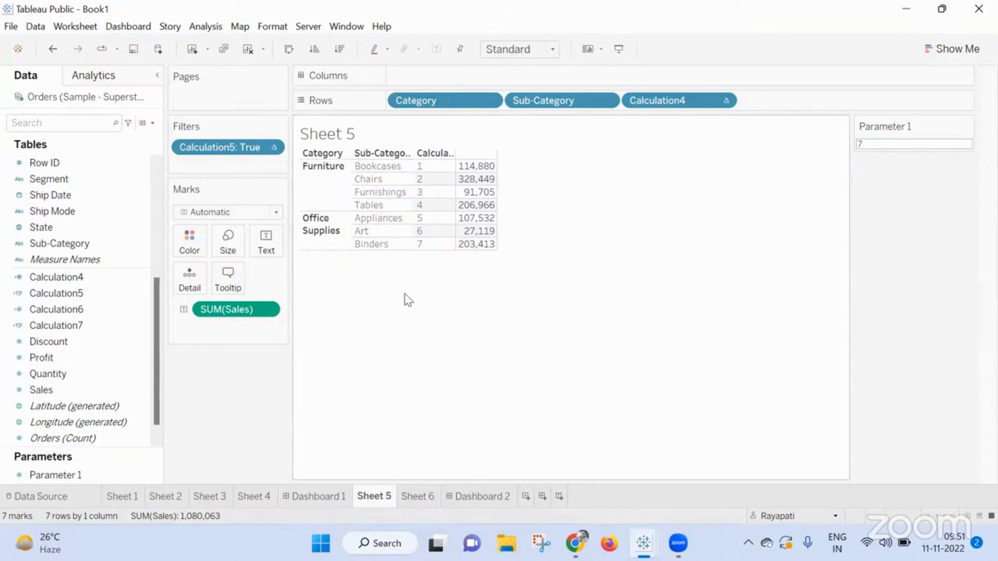
click(418, 497)
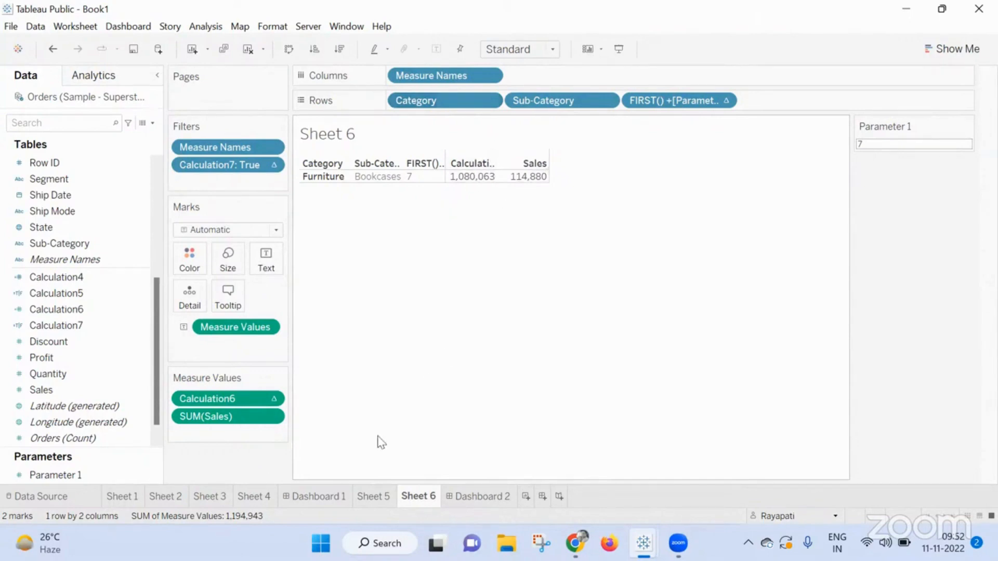
click(374, 497)
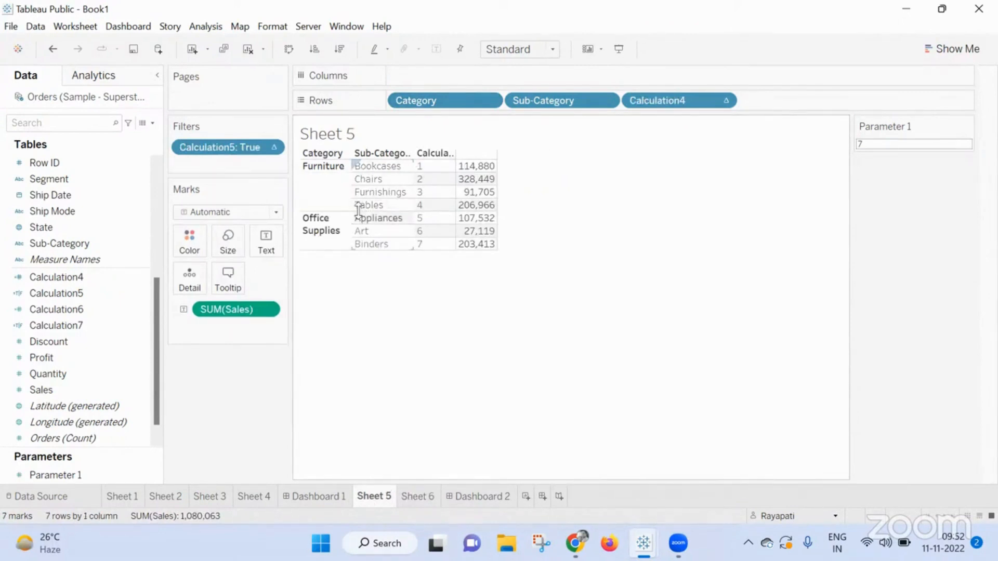
click(325, 237)
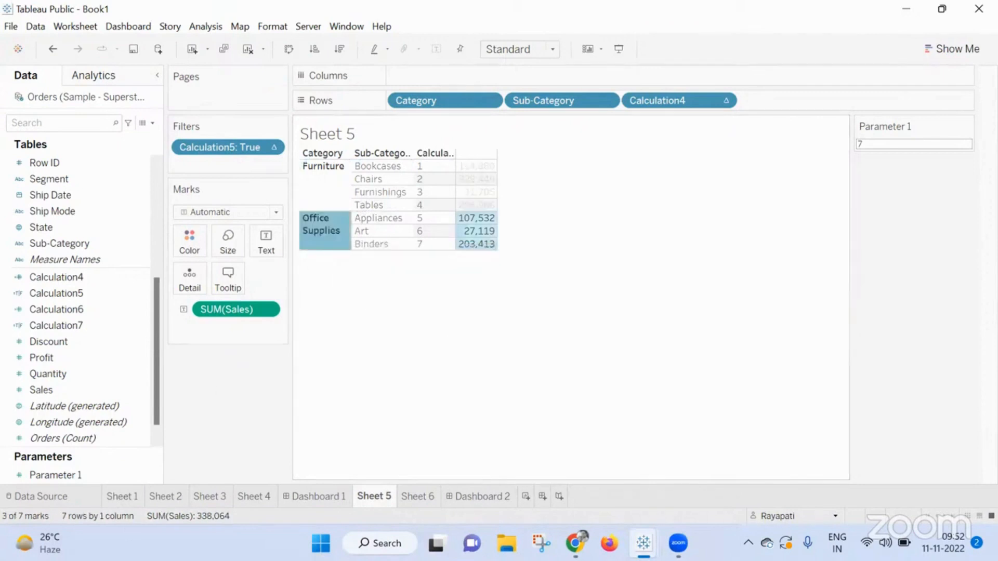
key(Escape)
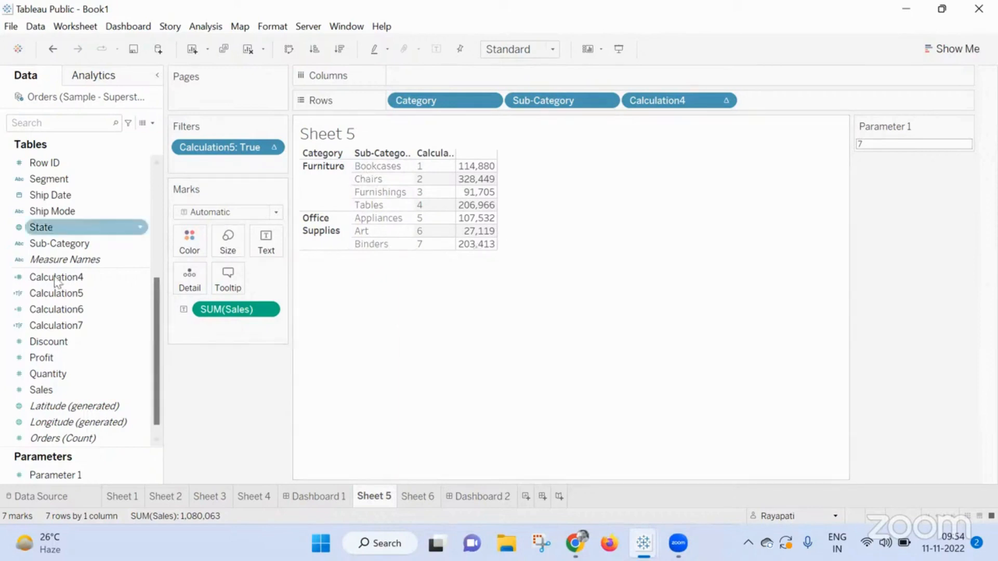
Examine the list of allowable values offered for a new parameter based on Sub-Category, and close the dialog without creating it
scroll(62, 296, up, 4)
scroll(77, 396, down, 3)
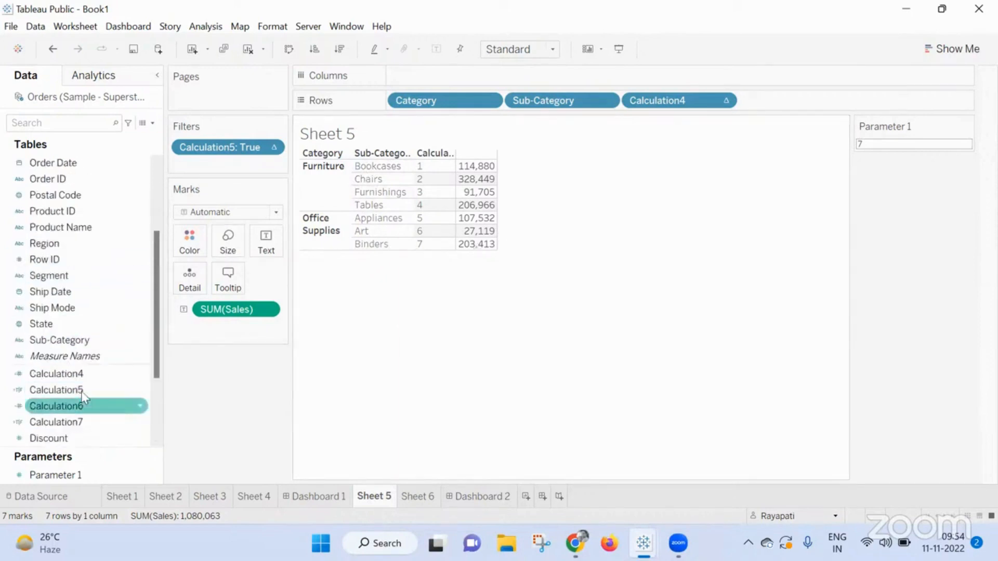
right_click(70, 341)
mouse_move(110, 162)
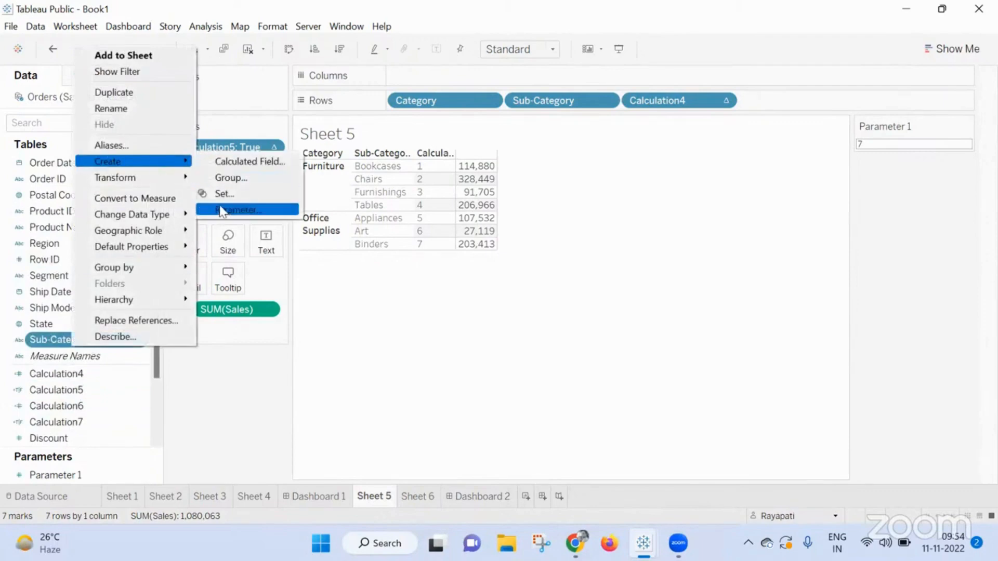
click(223, 209)
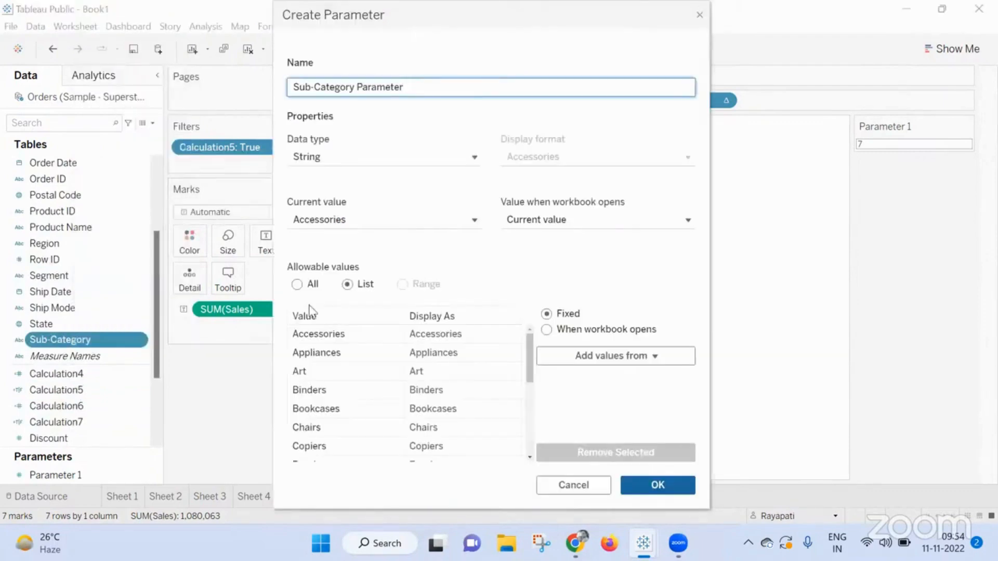
scroll(429, 353, down, 1)
scroll(426, 390, down, 4)
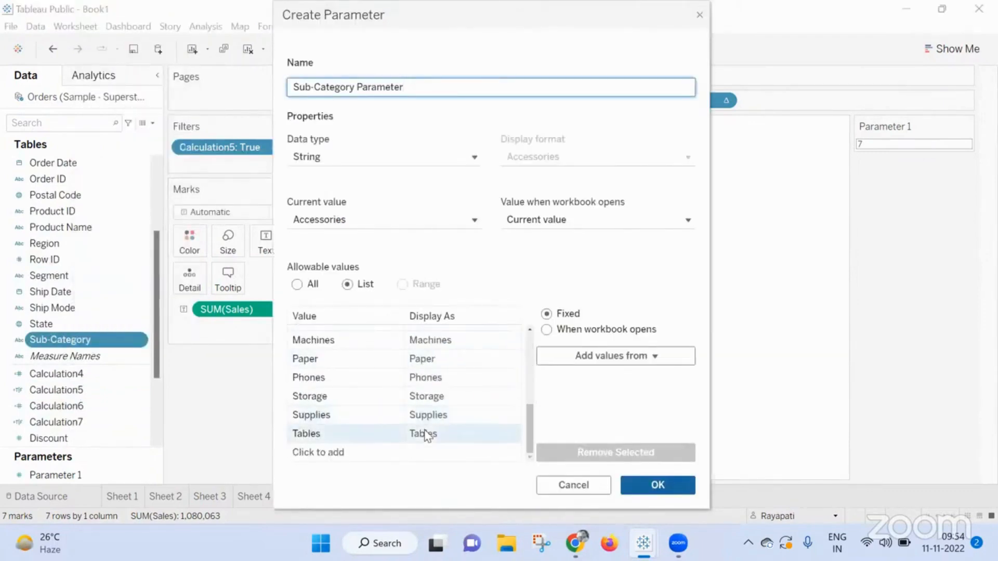
scroll(448, 402, up, 4)
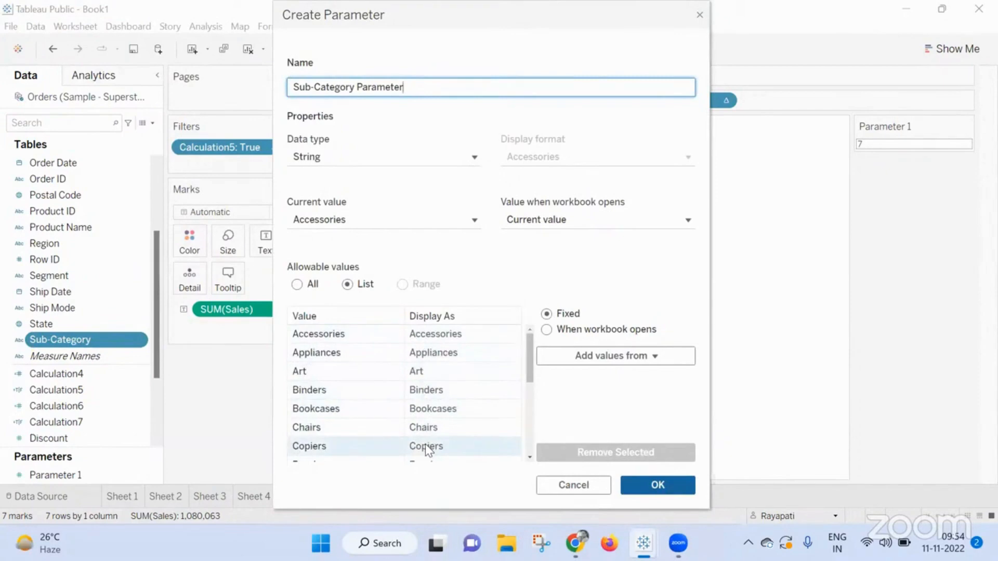
scroll(425, 426, down, 3)
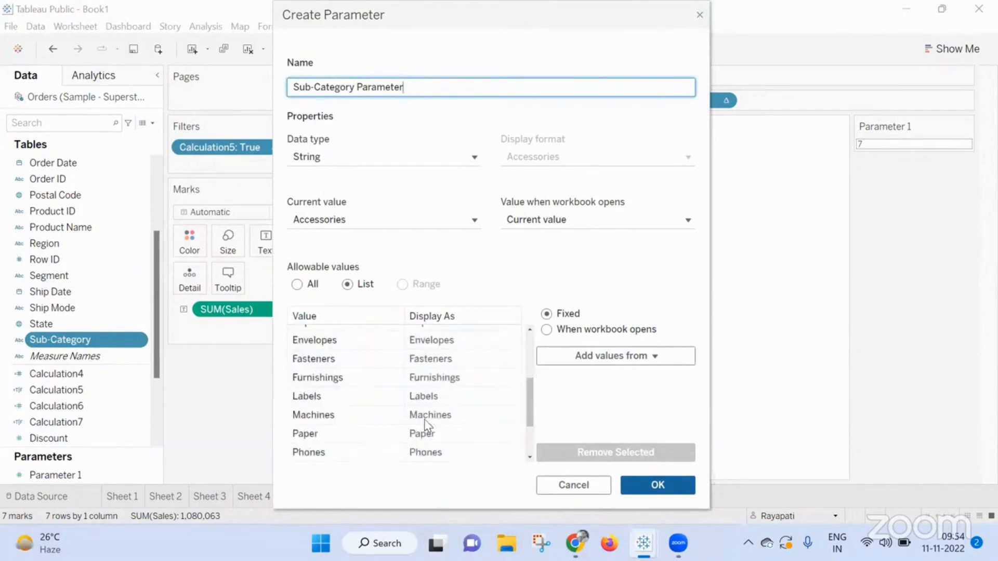
scroll(425, 422, down, 2)
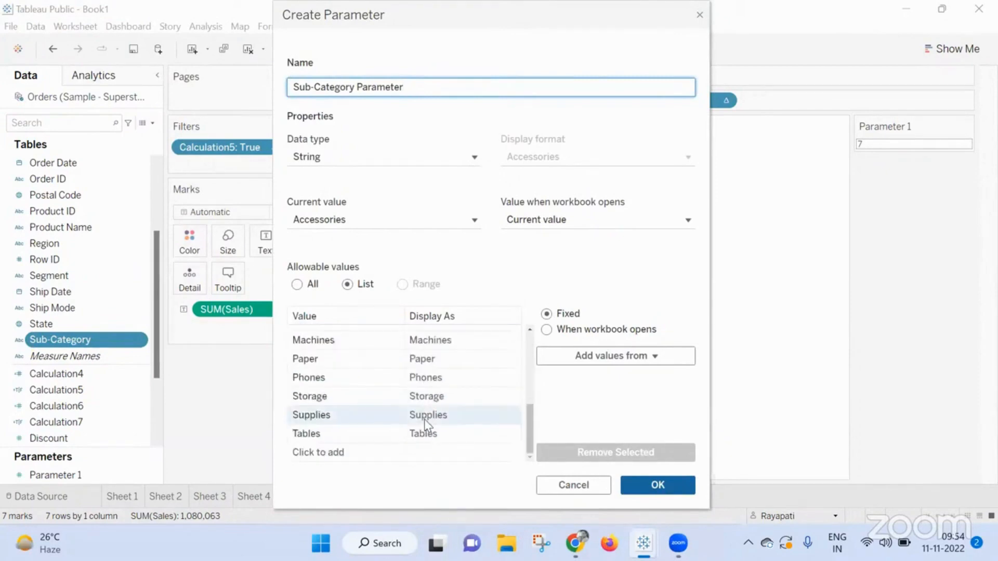
scroll(425, 418, up, 6)
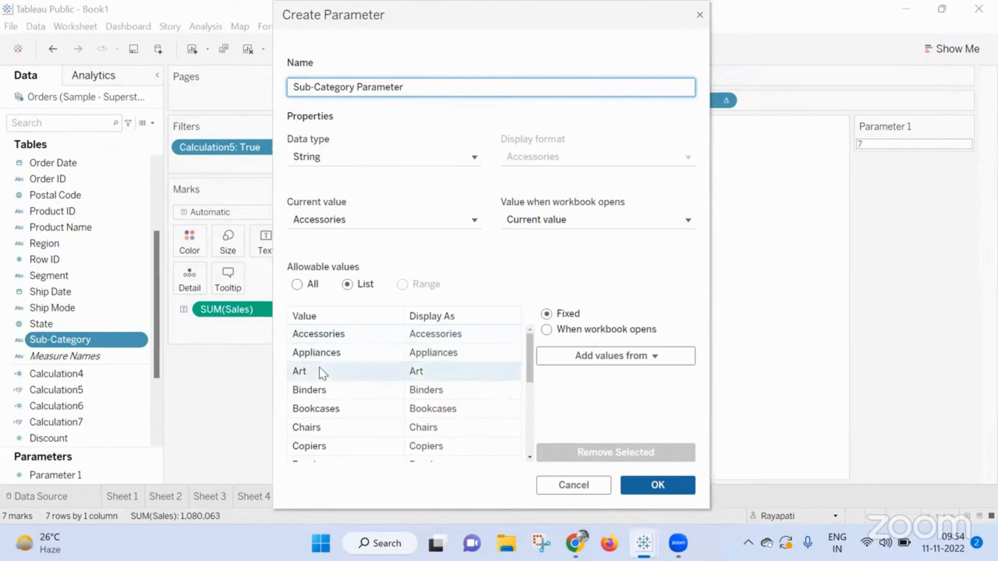
scroll(319, 367, down, 4)
scroll(319, 367, up, 3)
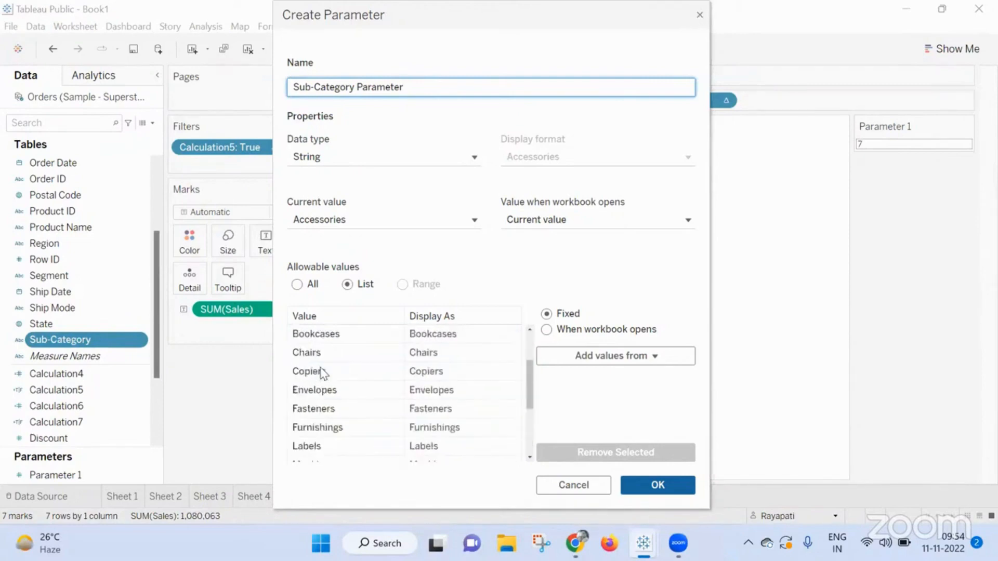
scroll(323, 373, up, 2)
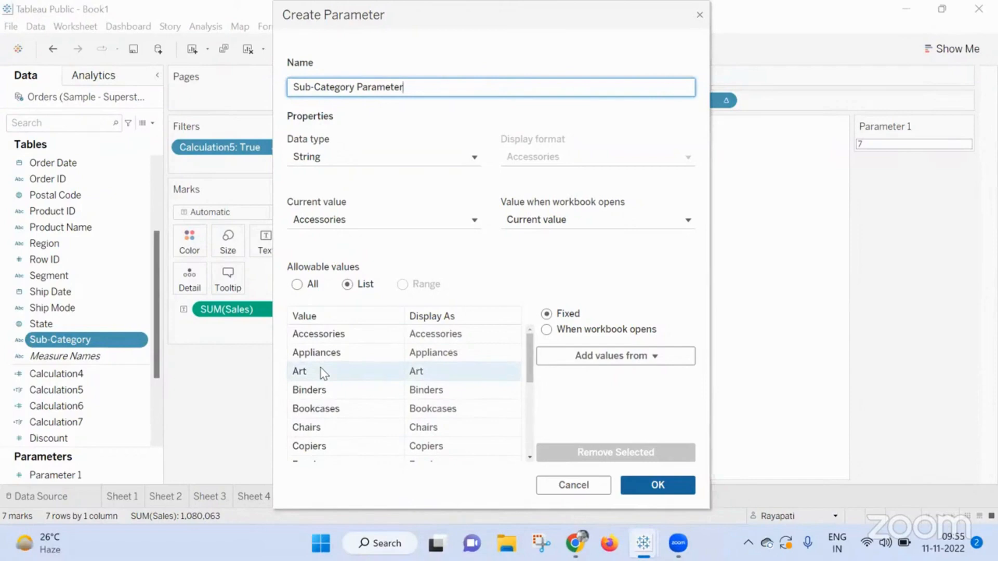
scroll(323, 372, down, 5)
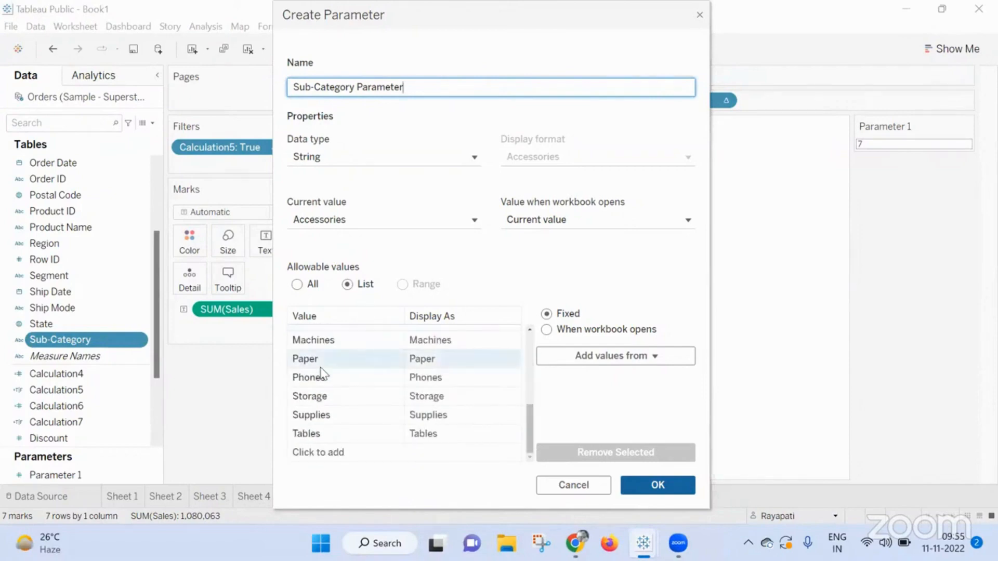
click(326, 433)
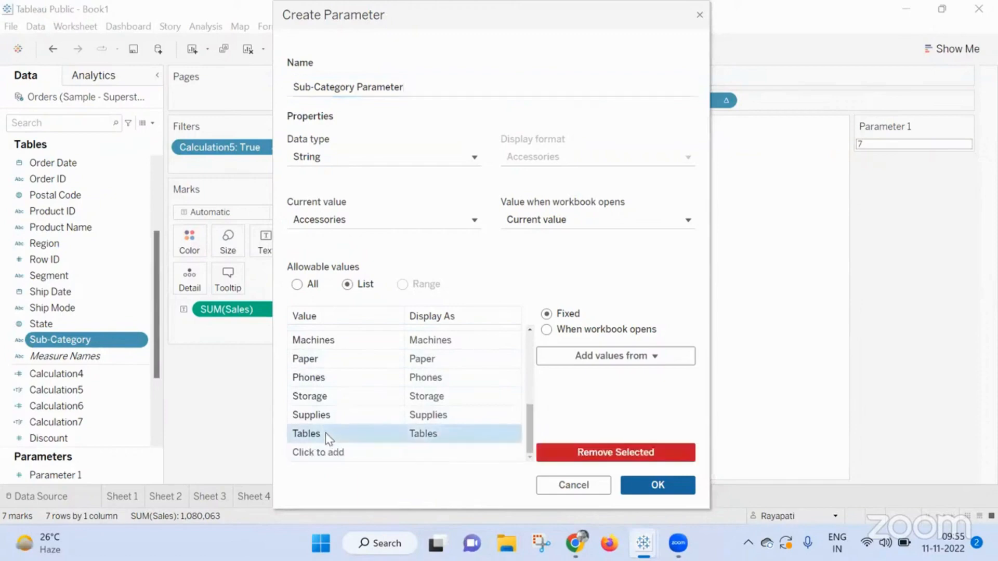
click(700, 14)
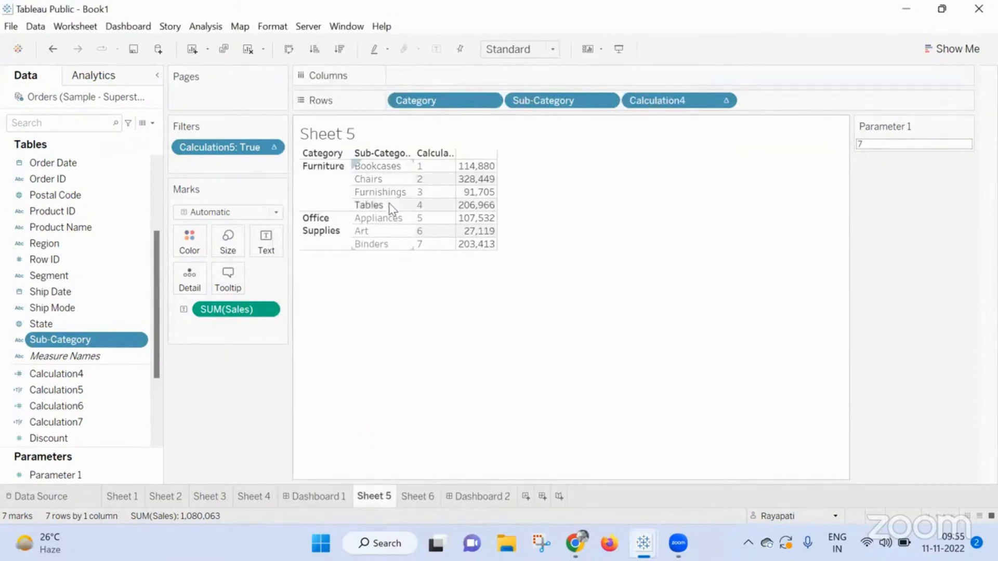
Highlight the Office Supplies rows in Sheet 5 again and compare the sheet and its Calculation5 filter with Sheet 6
click(317, 234)
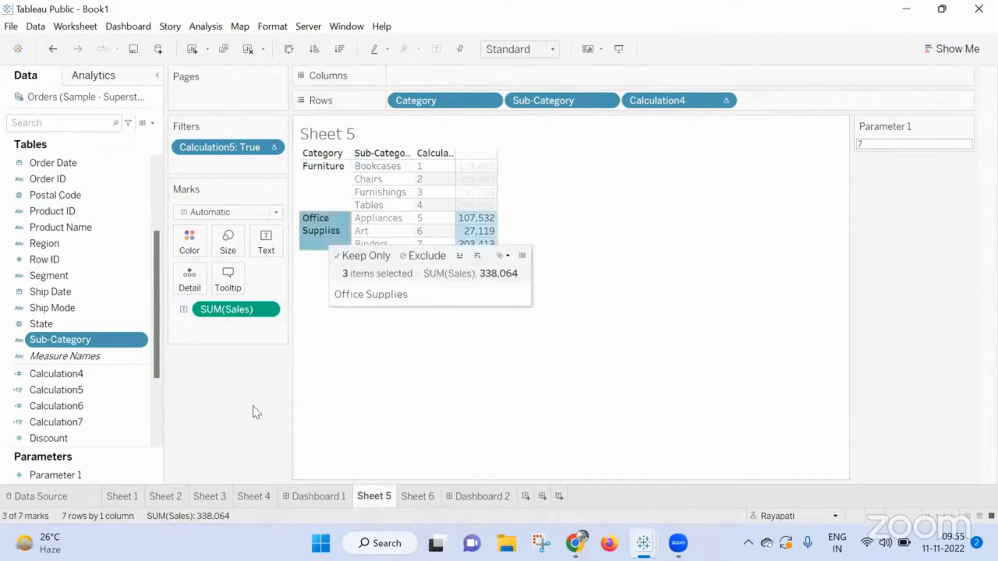
key(Escape)
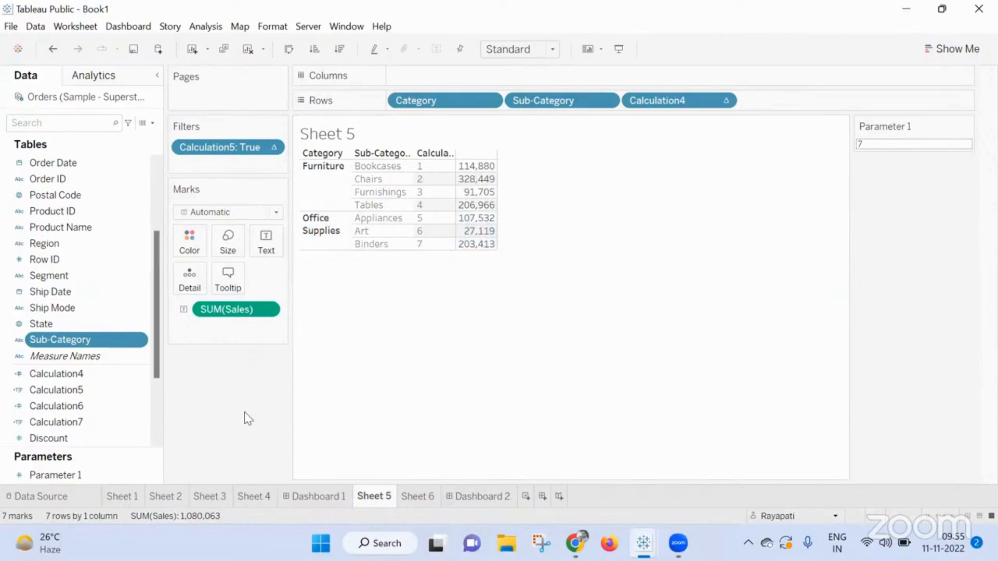
click(317, 232)
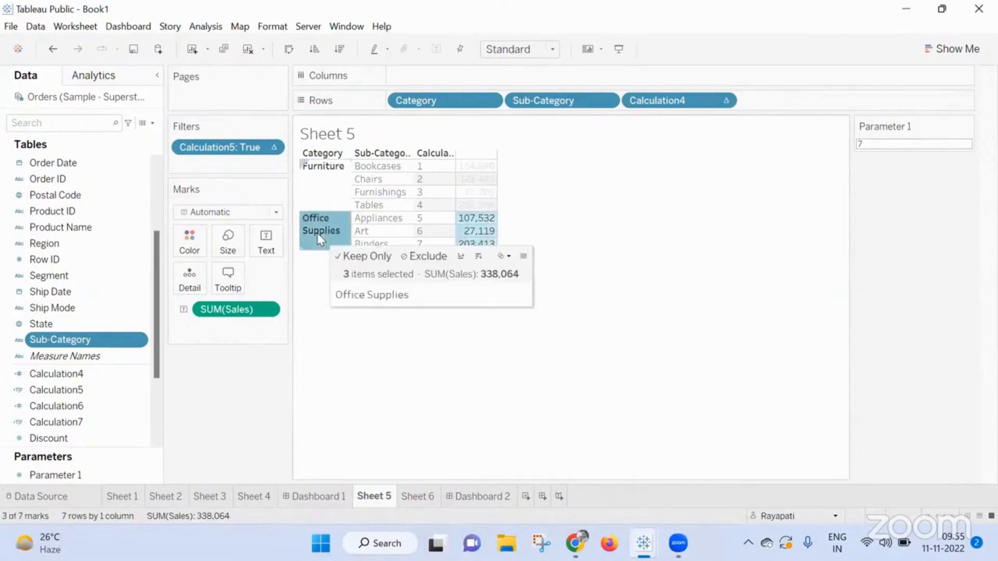
key(Escape)
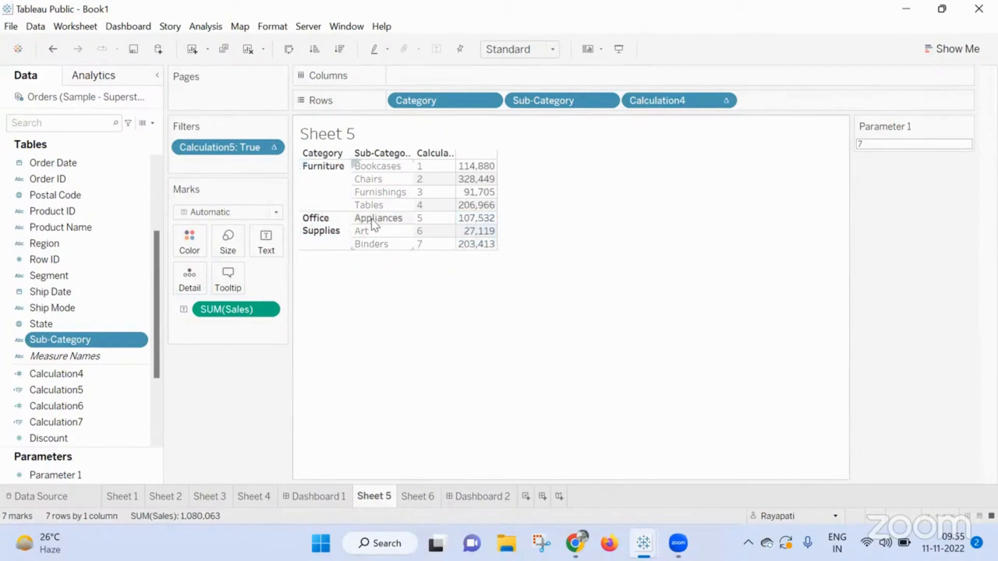
click(425, 495)
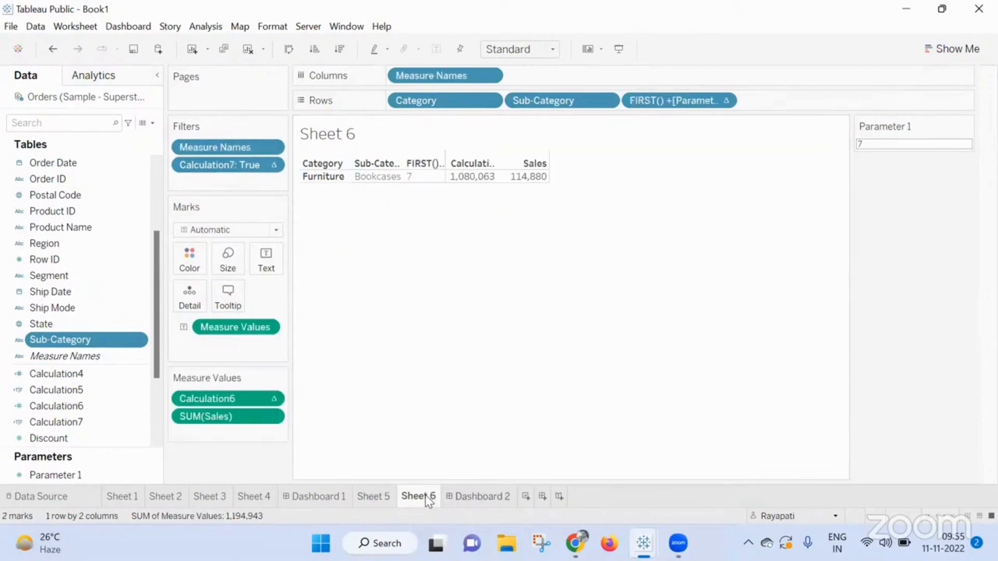
click(387, 498)
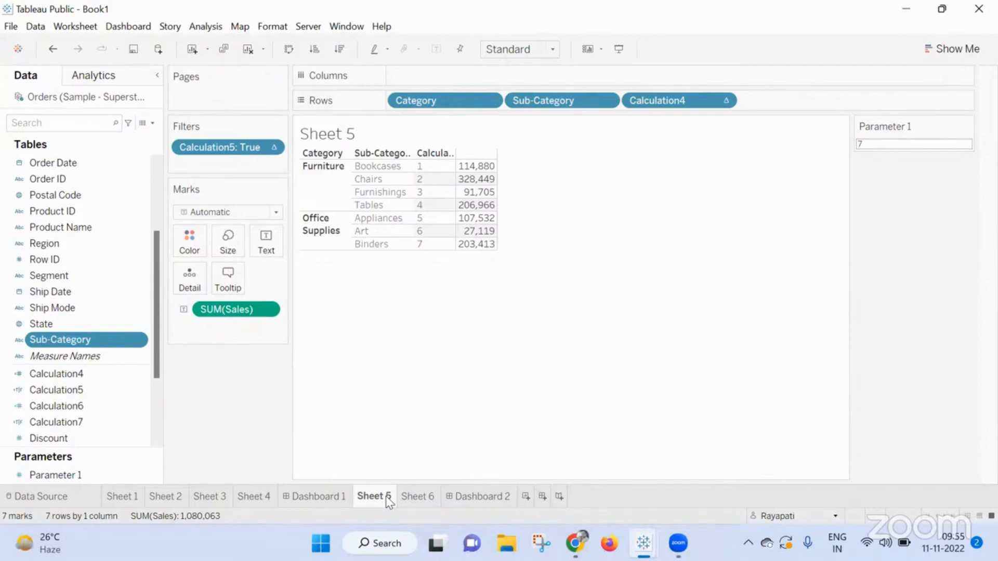
click(221, 150)
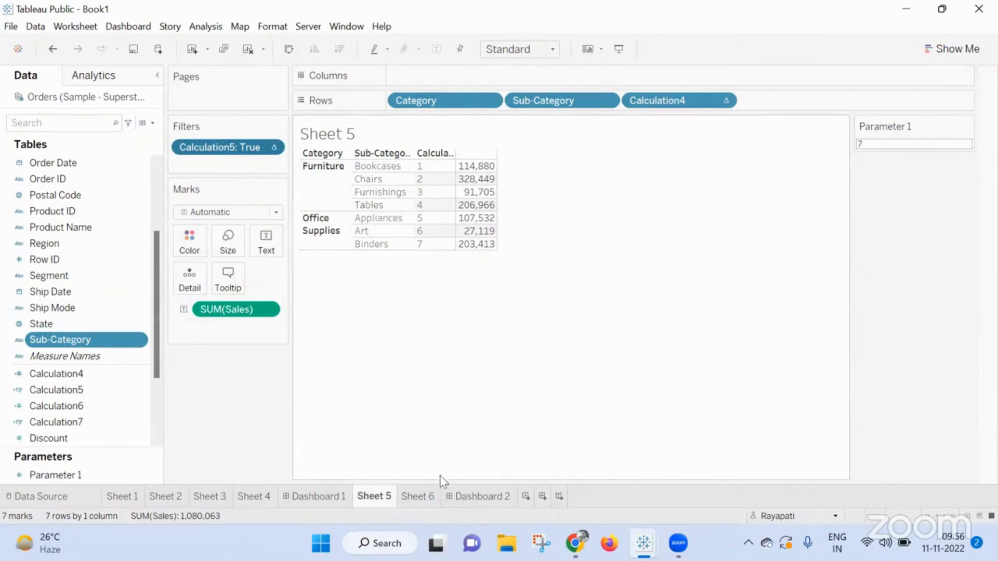
Create a new worksheet and list the Sub-Category field on its rows
click(526, 497)
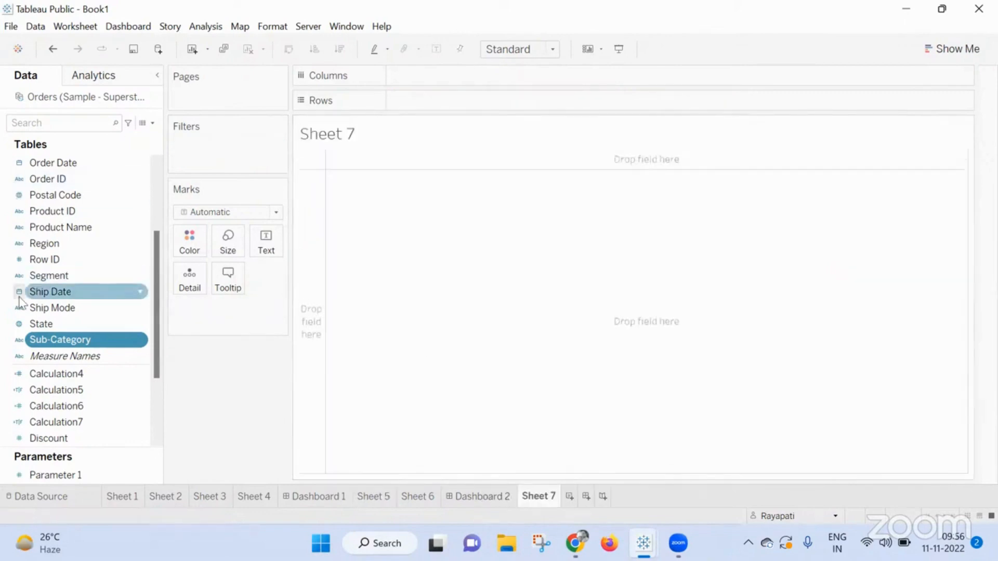
scroll(55, 360, up, 3)
scroll(56, 359, down, 3)
drag(67, 372, 452, 99)
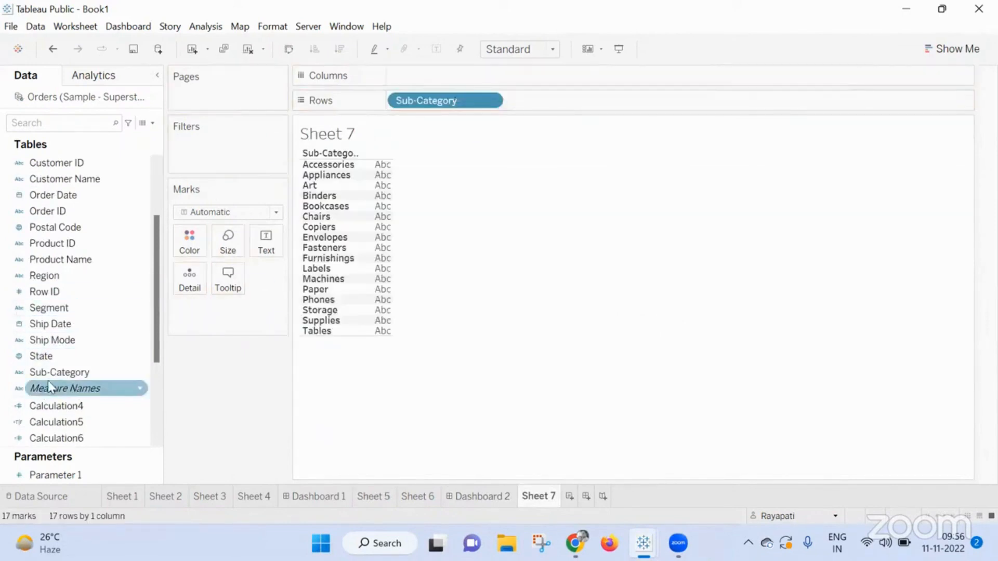
Filter Sub-Category in Sheet 7 to the top Parameter 1 values by the sum of Sales
drag(48, 376, 216, 163)
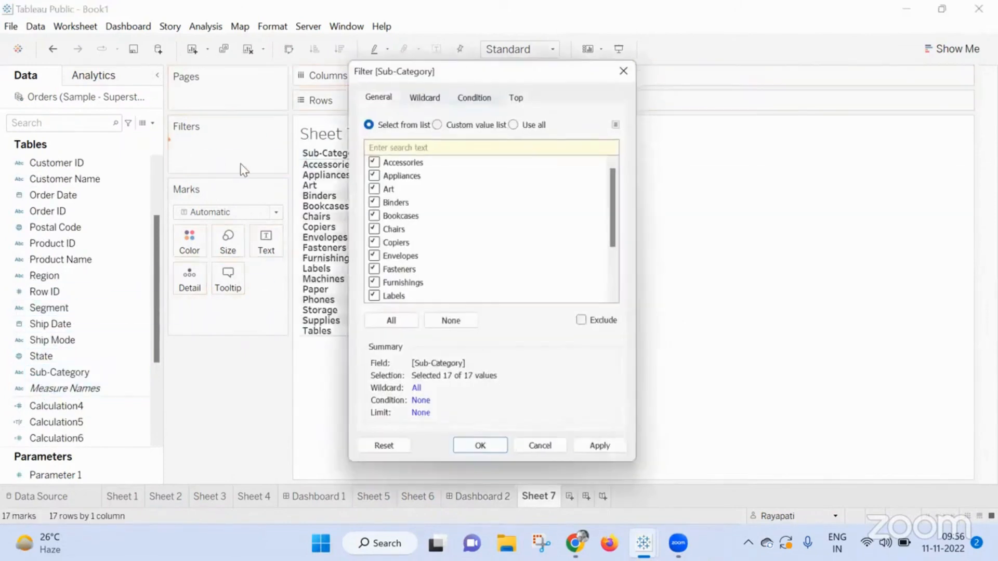
click(520, 92)
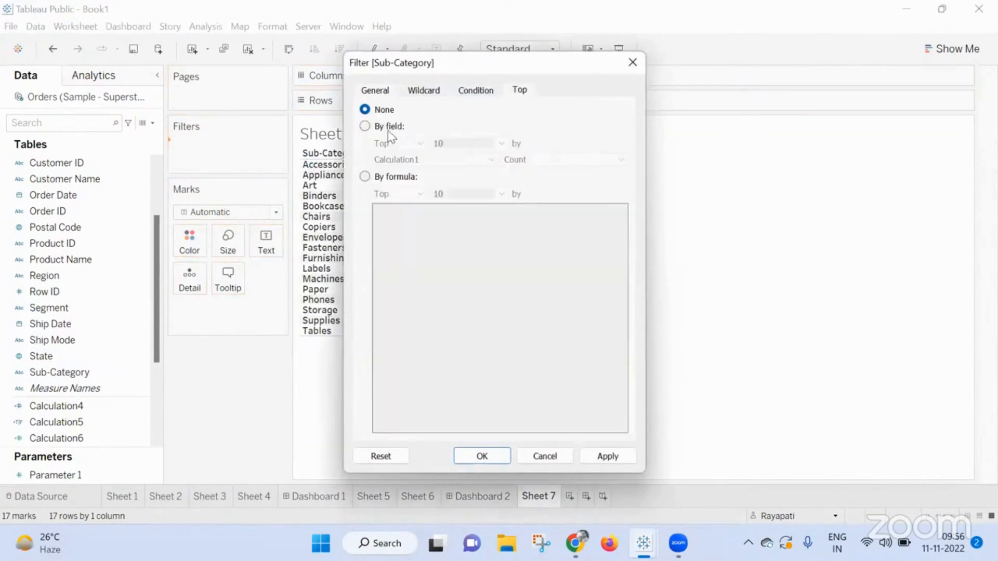
click(365, 126)
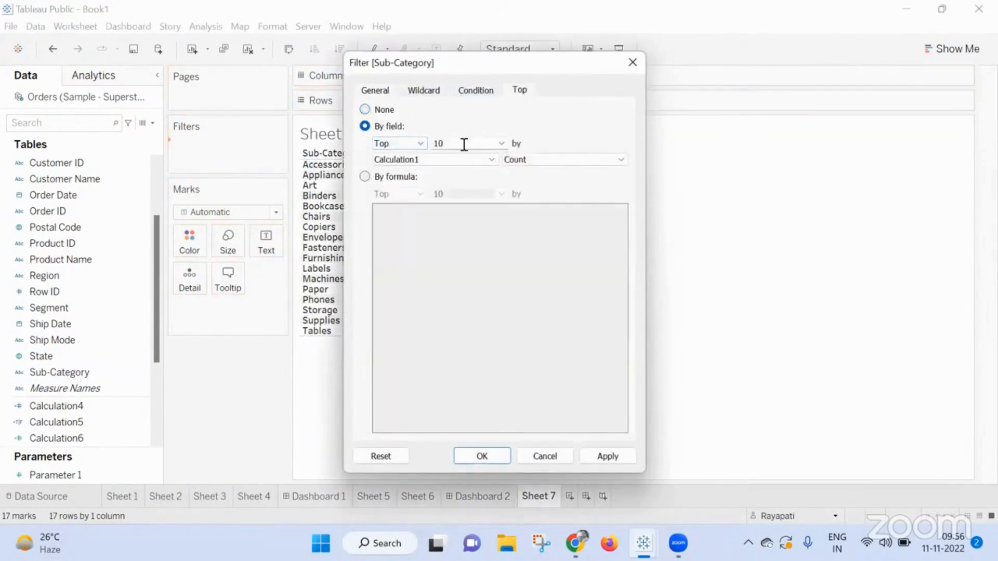
click(501, 144)
click(468, 174)
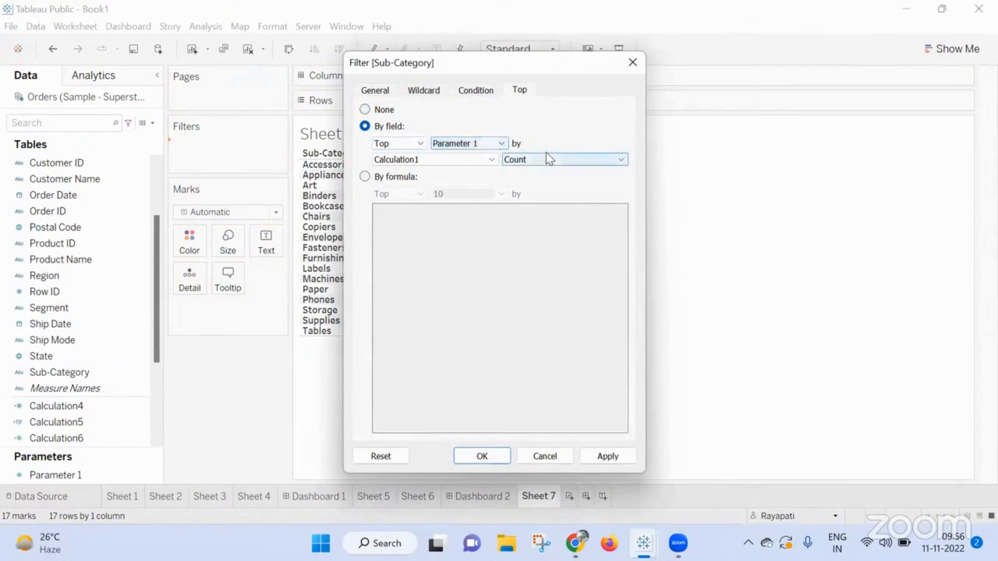
click(450, 161)
text(sal)
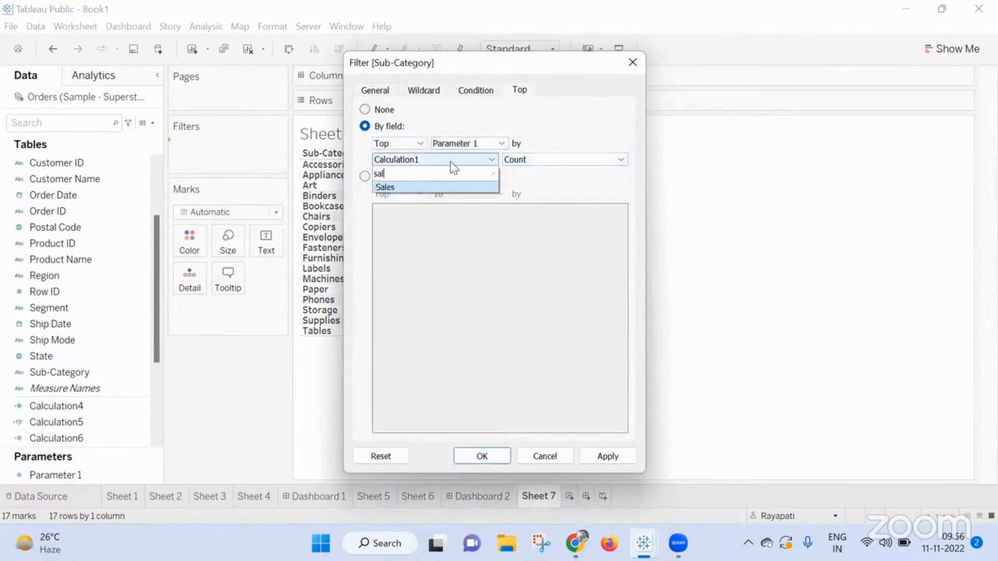
click(439, 188)
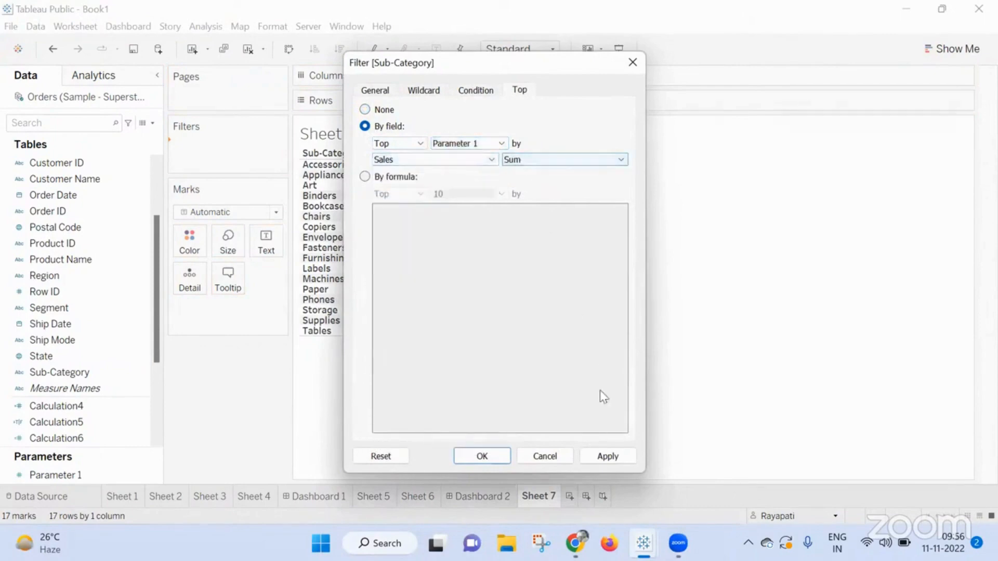
click(607, 455)
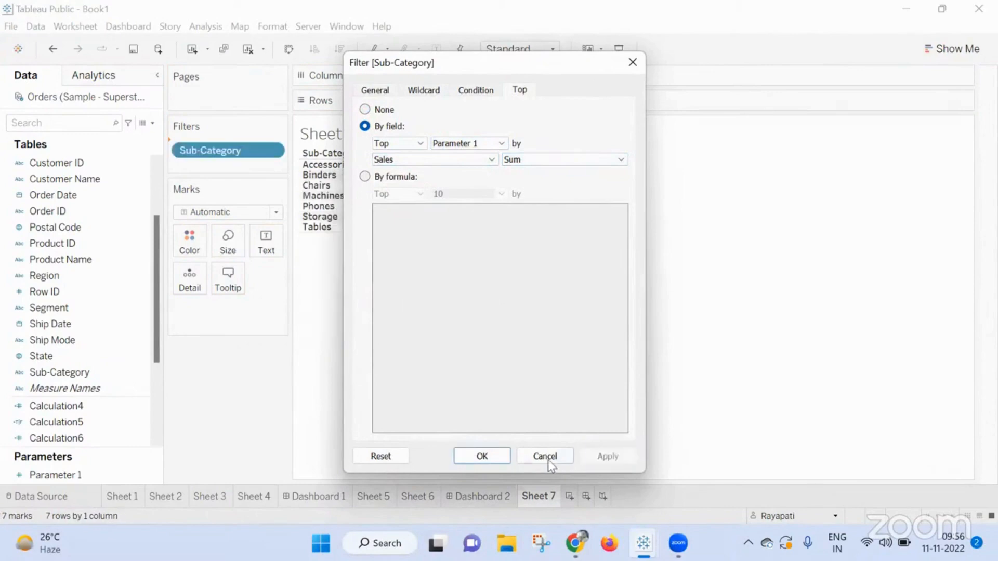
click(482, 456)
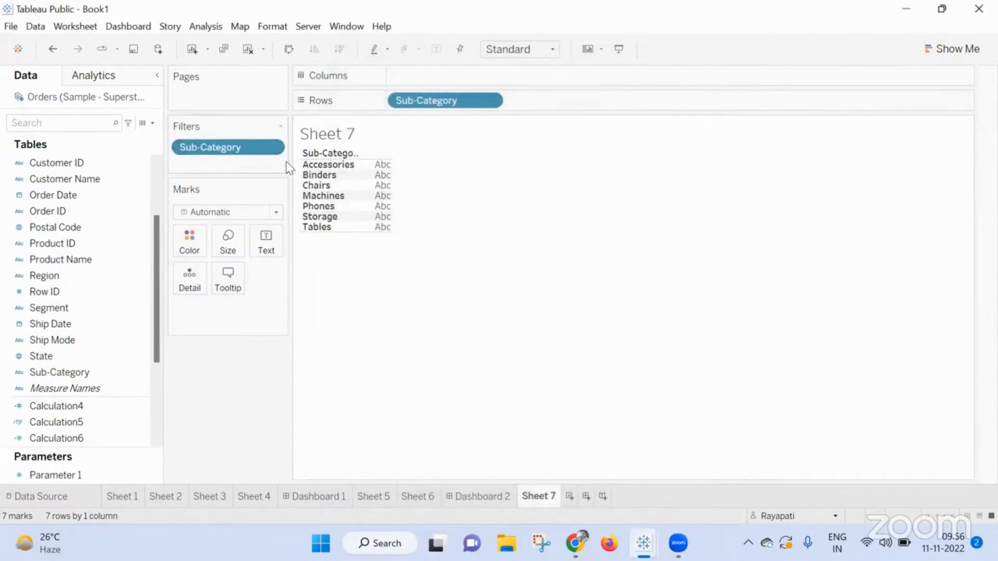
click(272, 147)
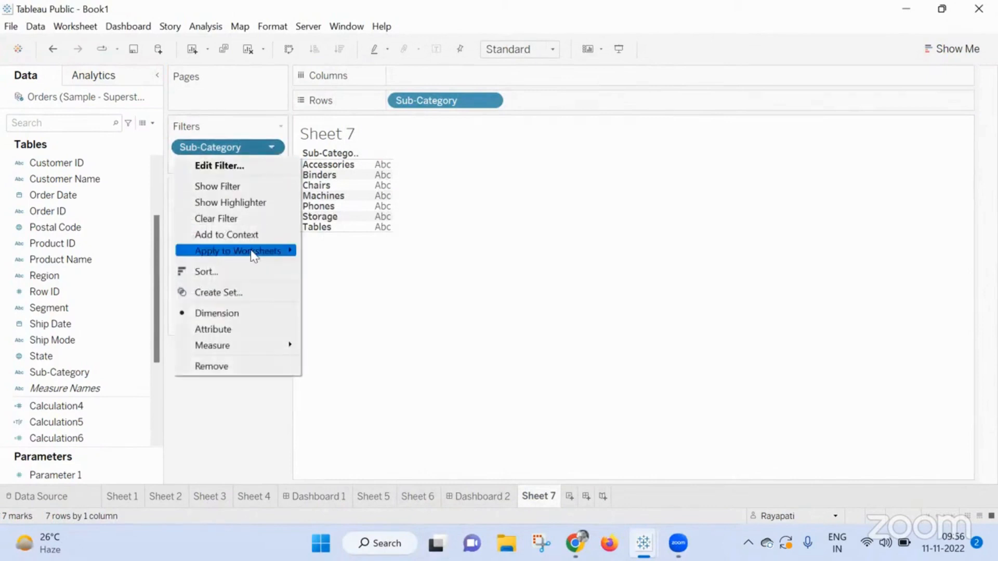
mouse_move(253, 252)
click(347, 285)
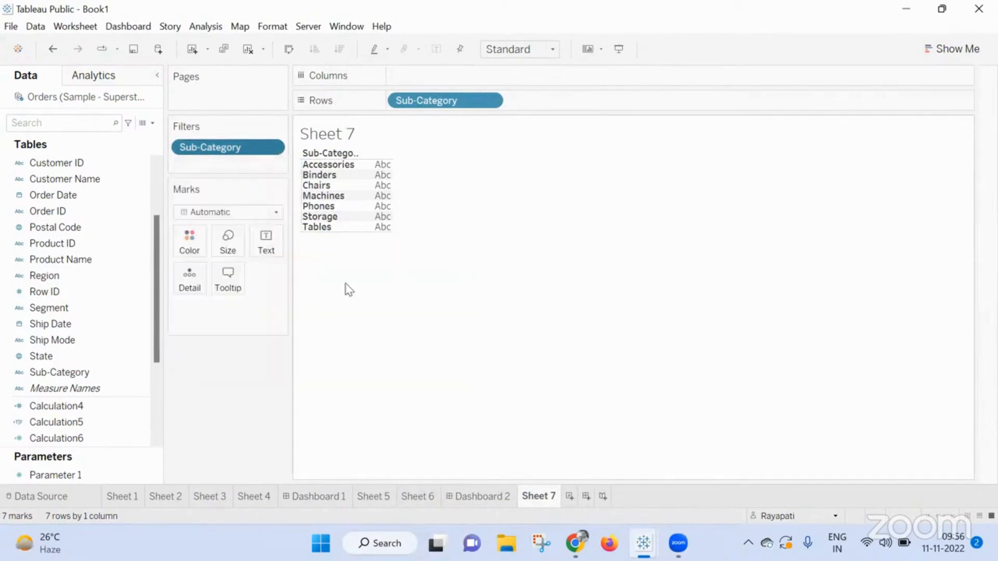
scroll(280, 234, down, 1)
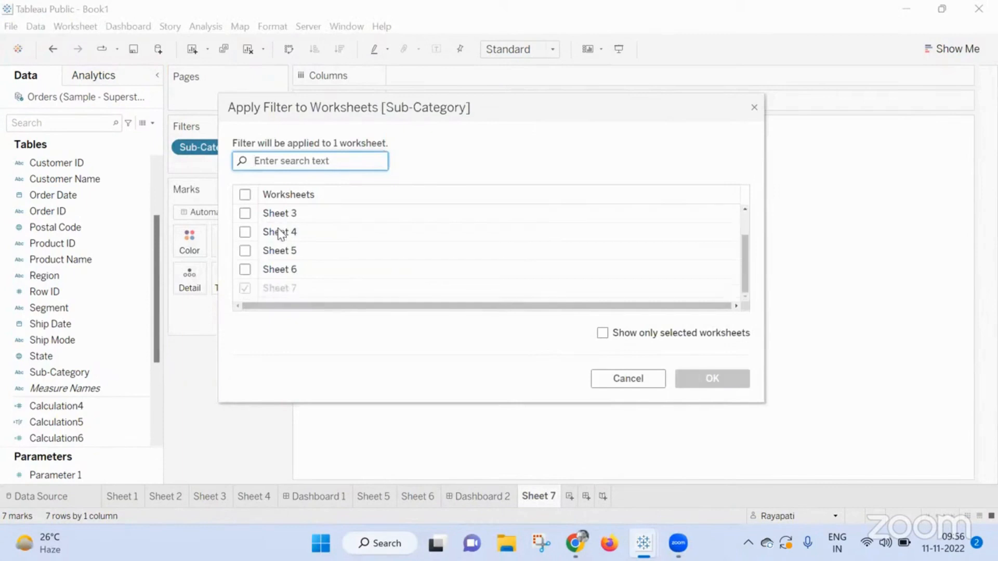
click(244, 270)
click(244, 269)
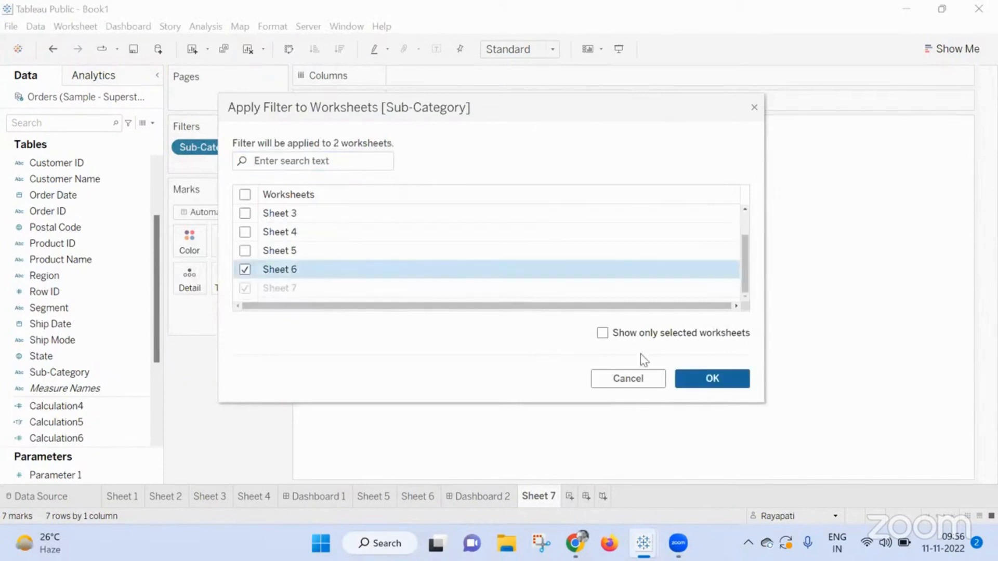
click(754, 109)
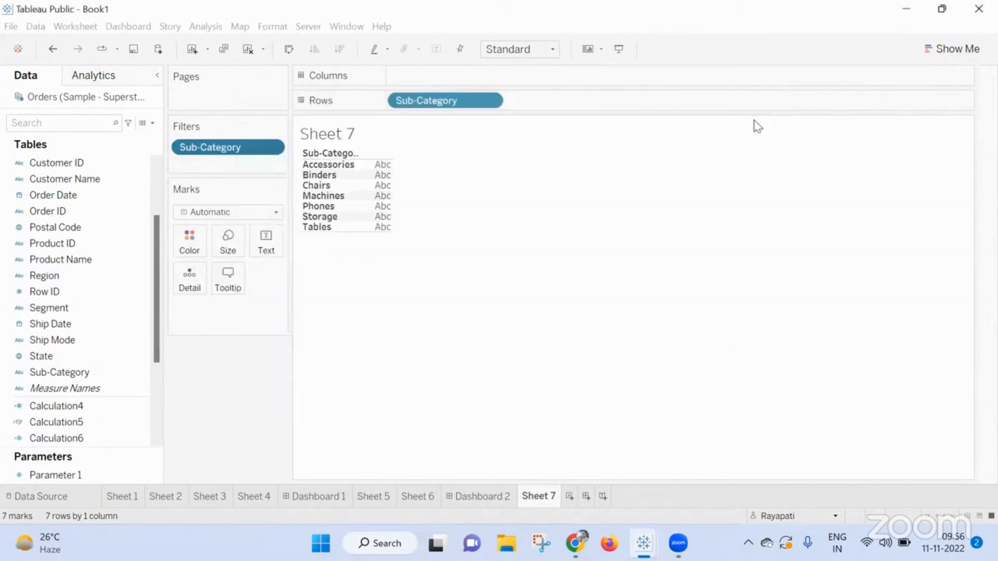
Create a new worksheet that lists Category on its rows with the sum of Sales as text
click(569, 496)
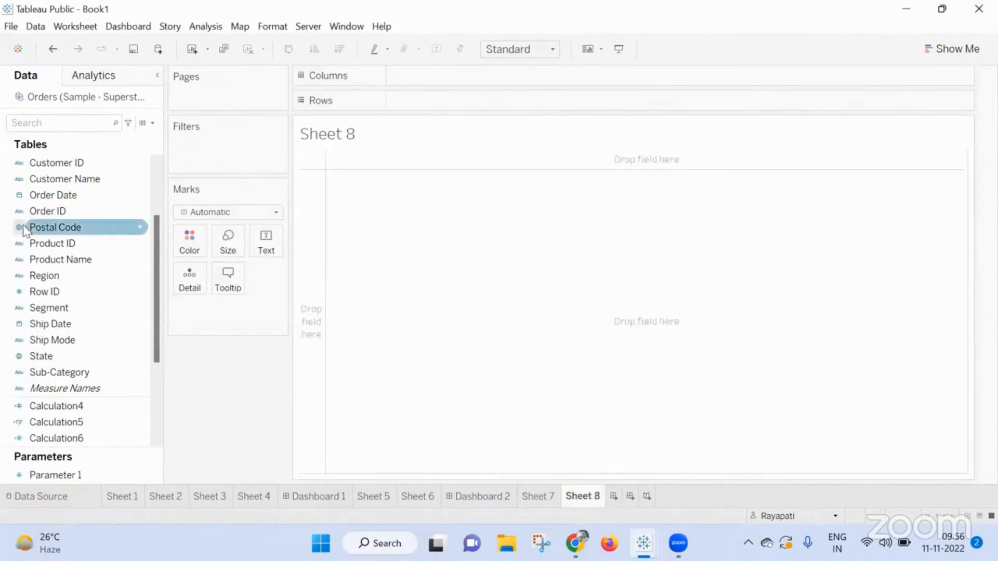
scroll(51, 197, up, 3)
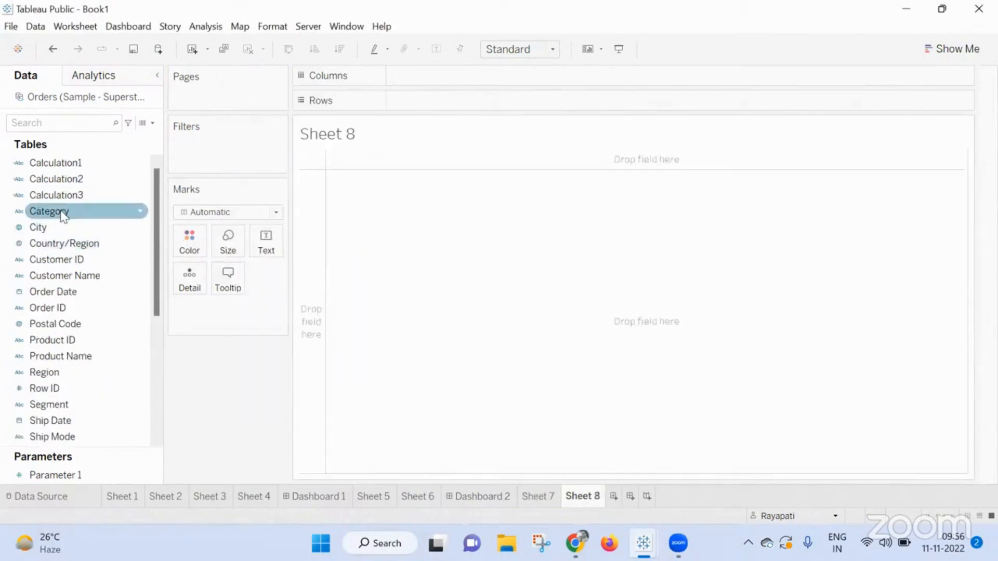
drag(60, 211, 479, 109)
scroll(51, 269, down, 3)
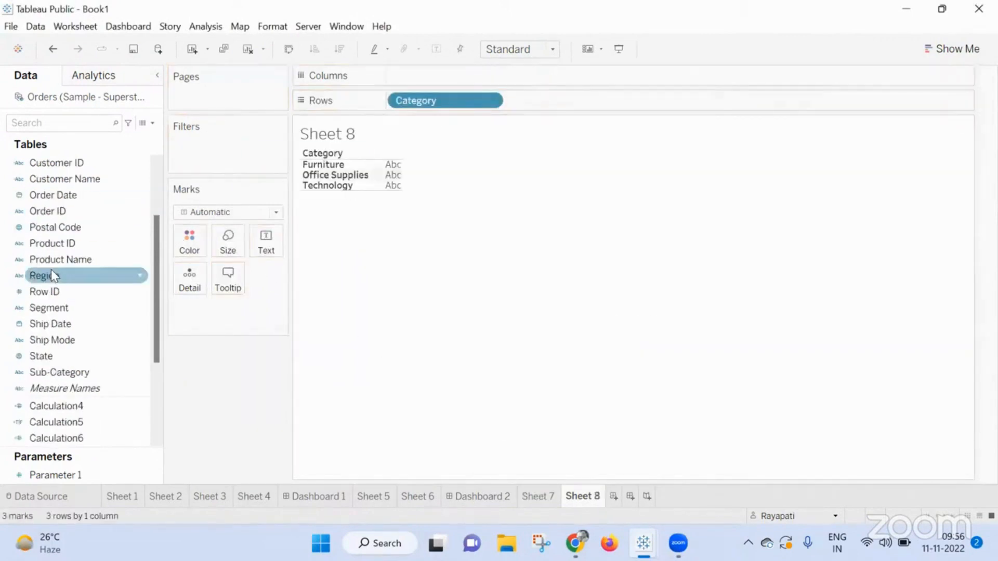
scroll(61, 358, down, 3)
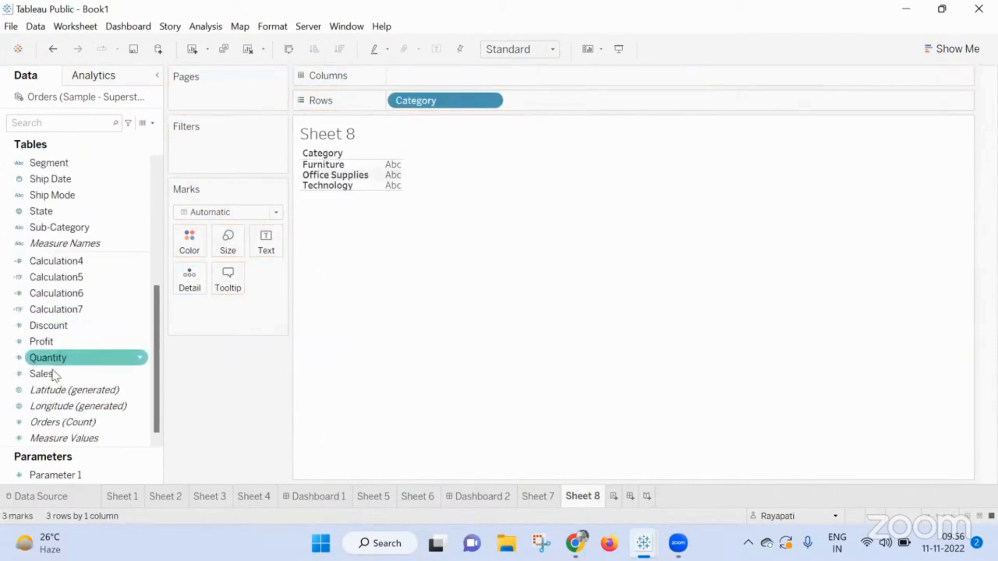
drag(52, 373, 265, 239)
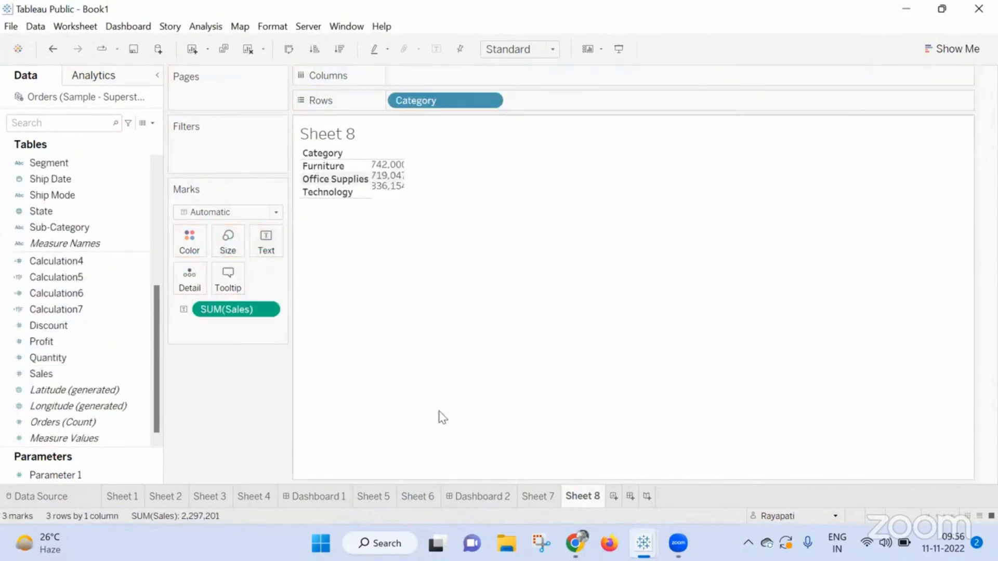
Apply the Sub-Category filter of Sheet 7 to Sheet 8 as well
click(538, 496)
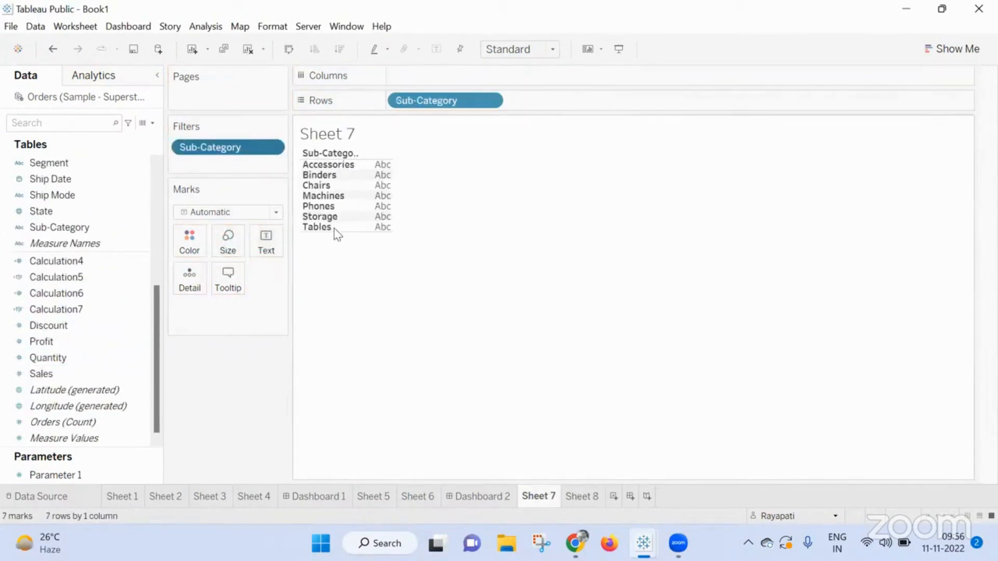
click(277, 148)
mouse_move(260, 253)
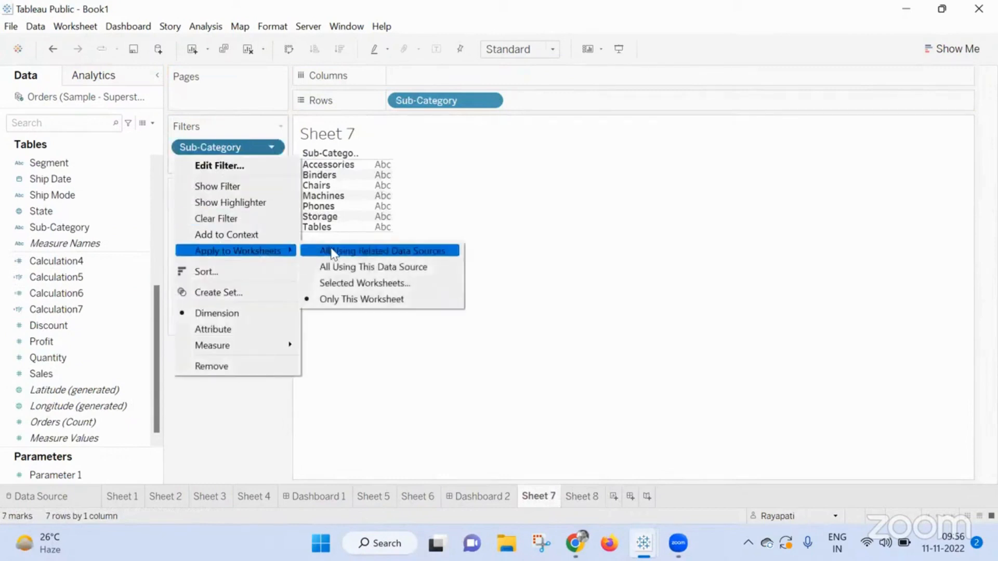
click(342, 282)
scroll(330, 267, down, 2)
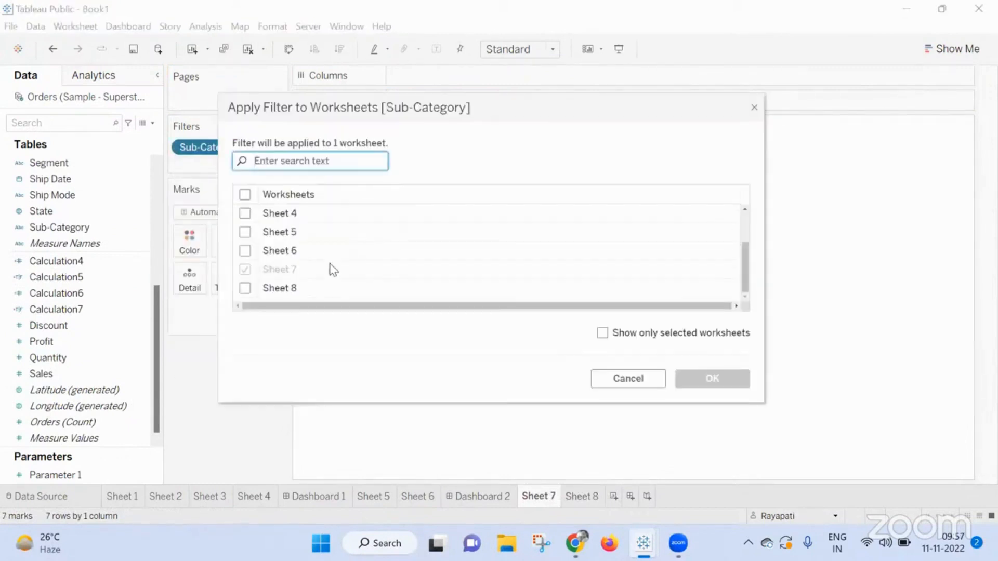
click(244, 288)
click(707, 377)
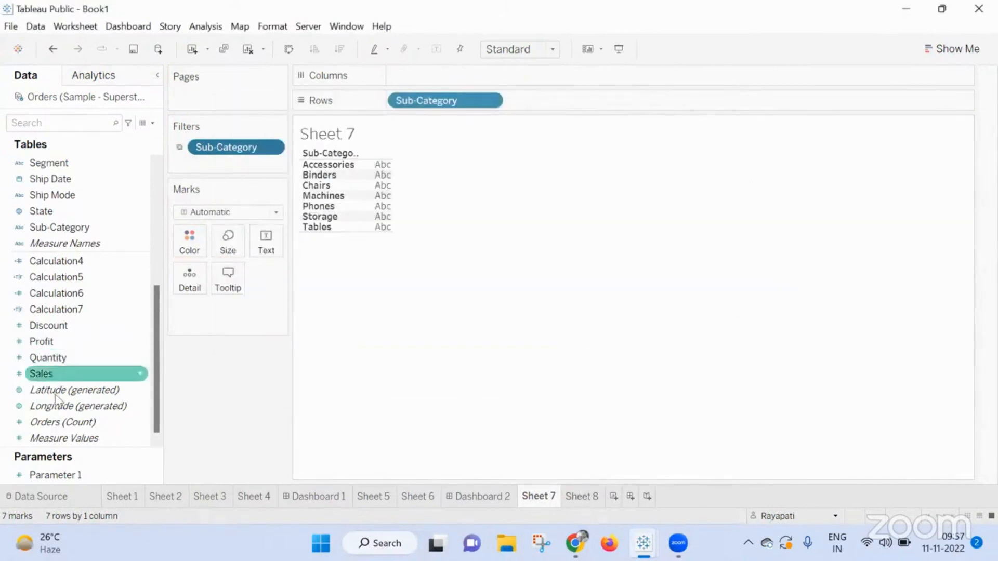
Show the sum of Sales as text in Sheet 7 and place Category before Sub-Category on its rows
drag(63, 366, 276, 228)
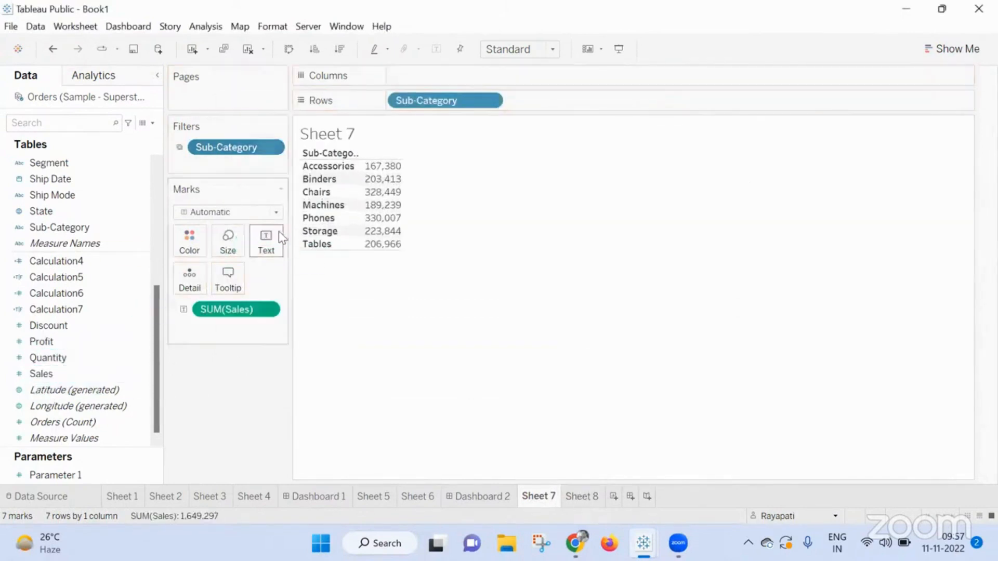
click(586, 497)
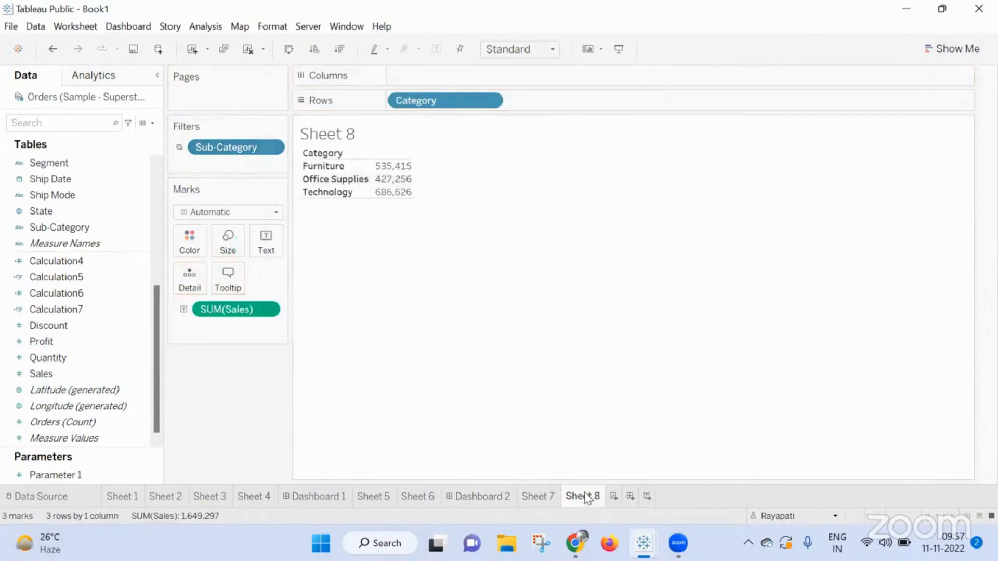
click(543, 496)
scroll(41, 301, up, 5)
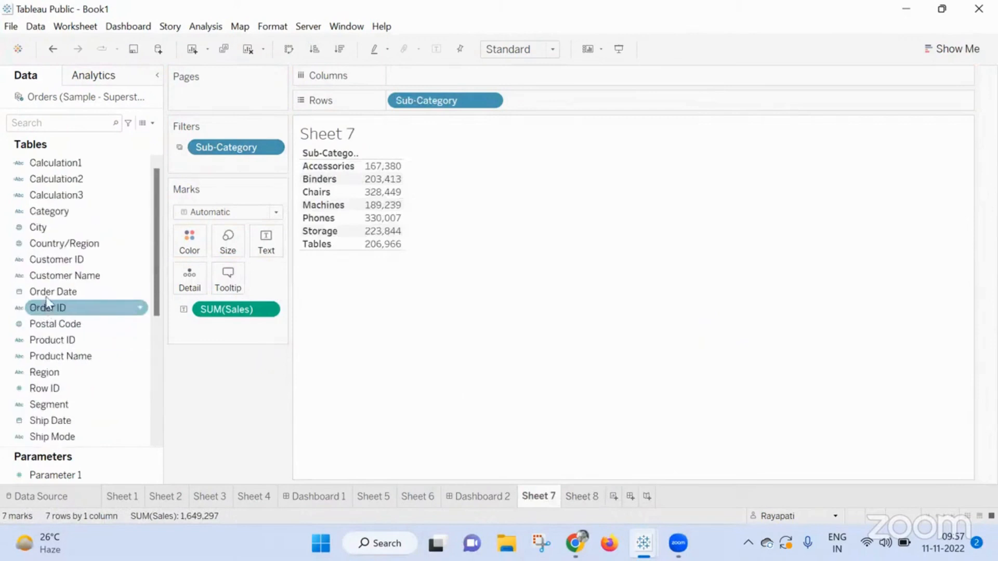
drag(44, 214, 389, 99)
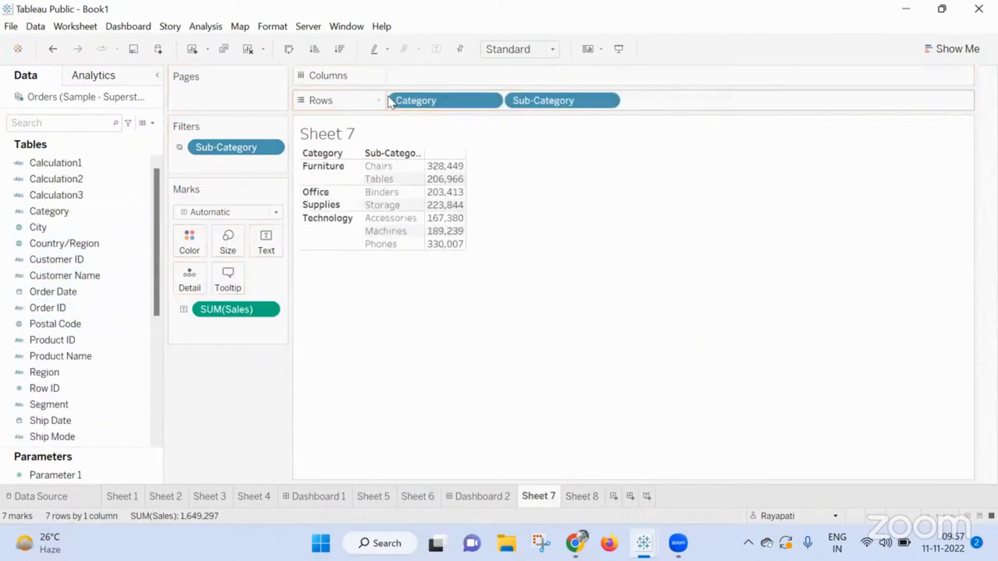
Highlight the Chairs and Tables sales in Sheet 7 and compare their sum with the Furniture total in Sheet 8
click(447, 168)
ctrl+click(447, 178)
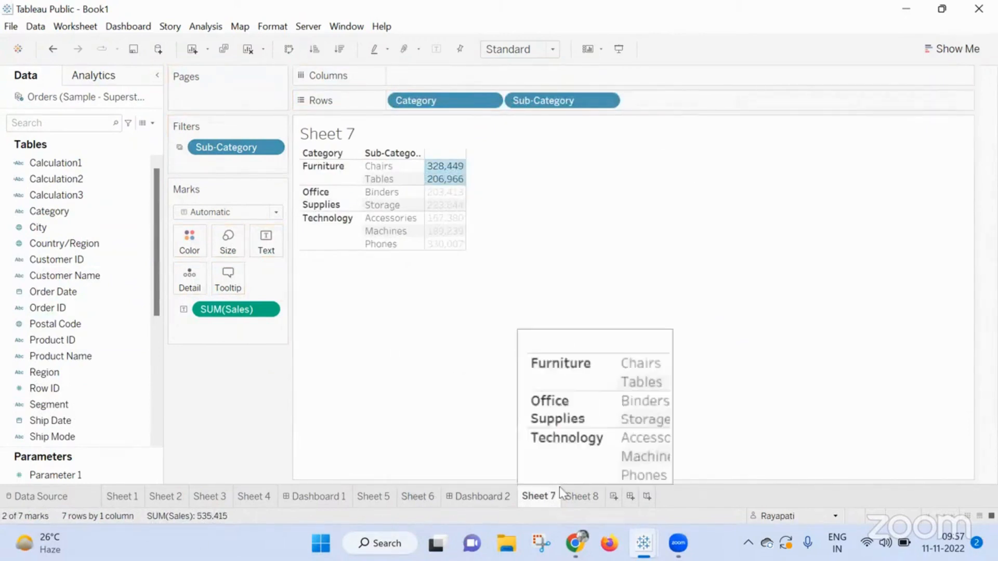
click(579, 496)
mouse_move(391, 168)
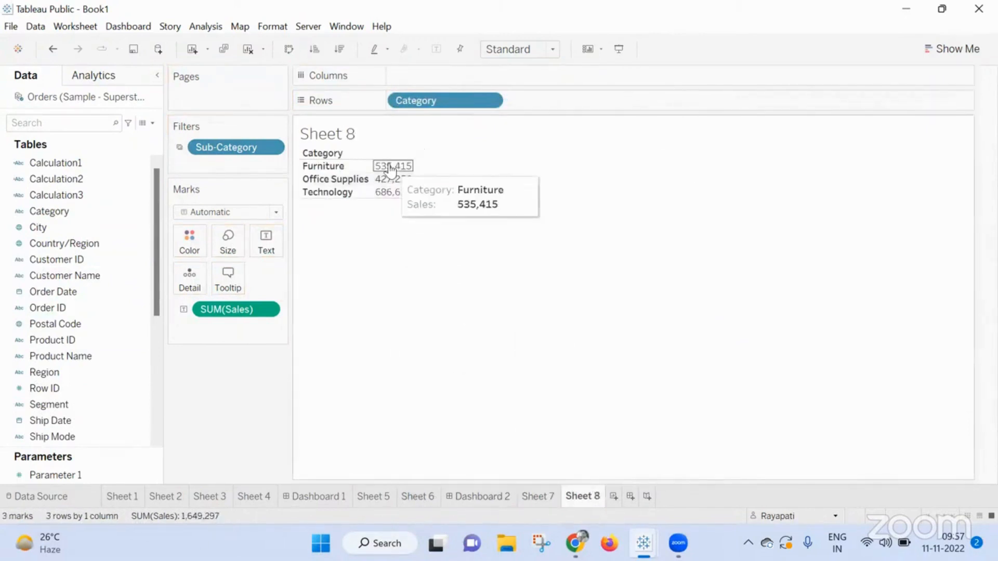
click(536, 498)
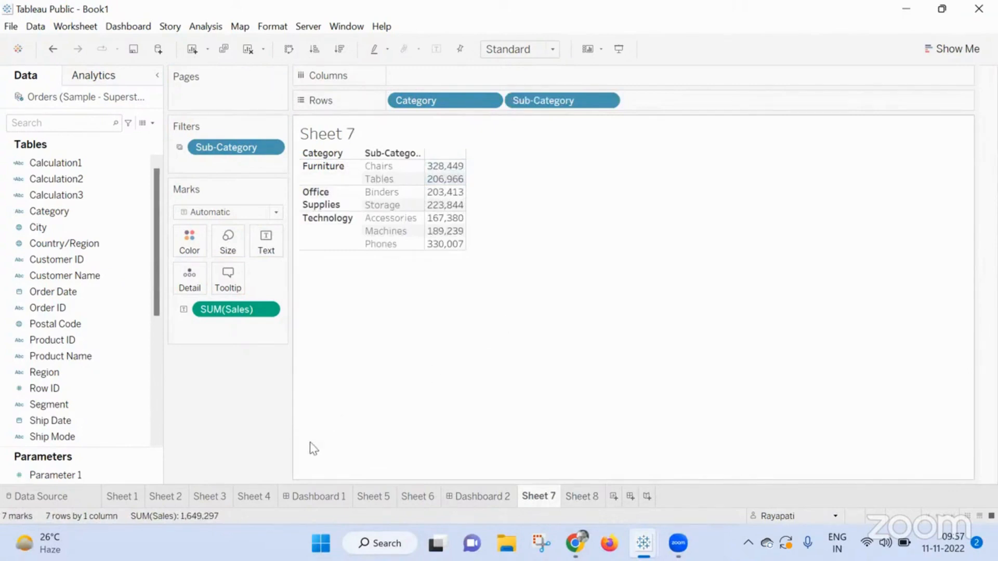
Show the Parameter 1 control in Sheet 7 and set its value to 10
right_click(66, 486)
click(60, 474)
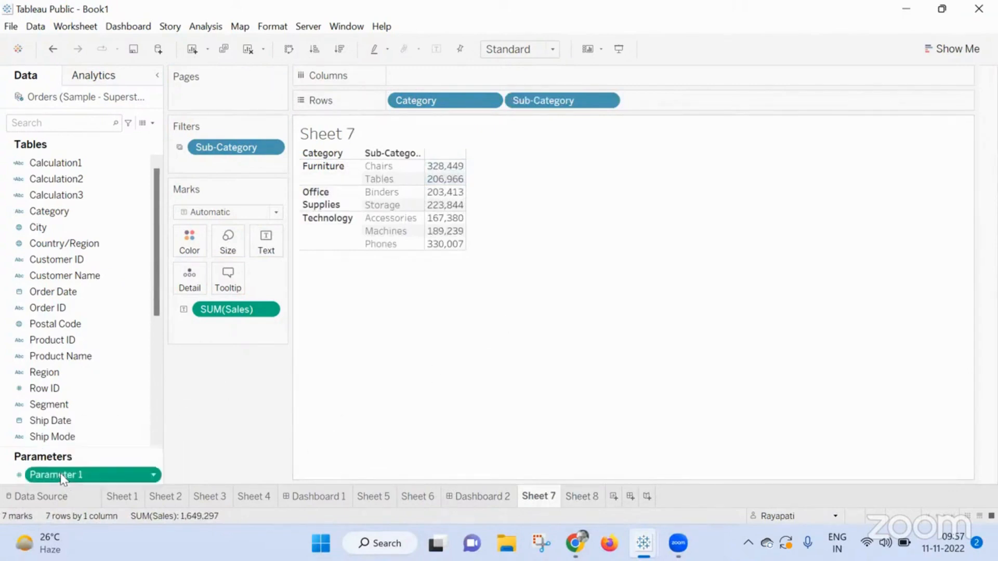
right_click(63, 474)
click(111, 242)
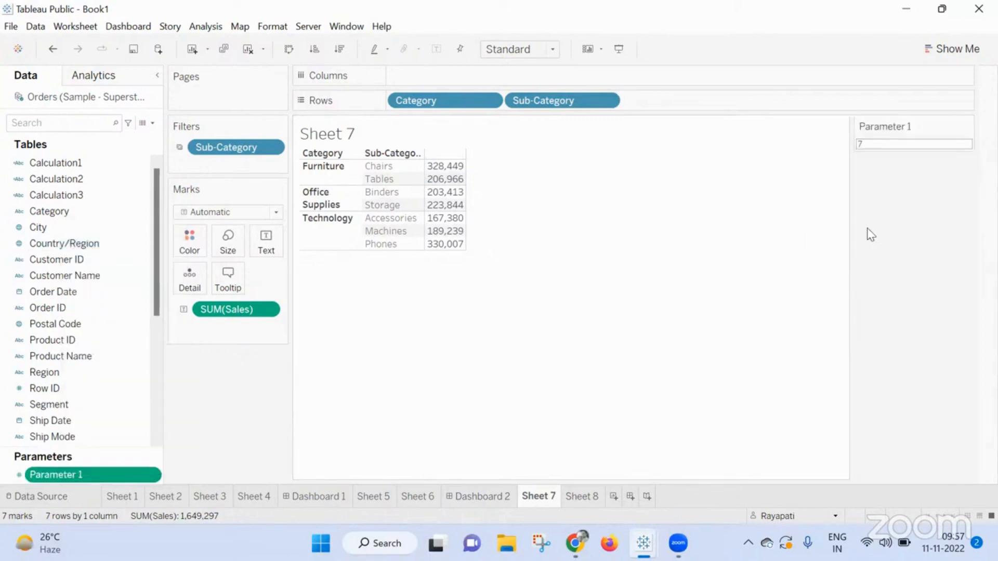
click(864, 144)
text(10)
key(Return)
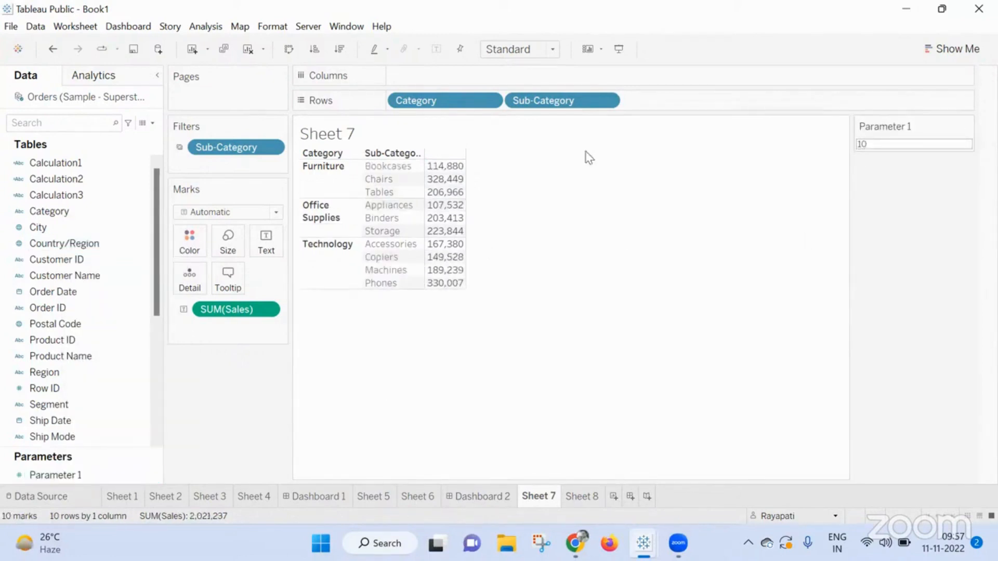
Highlight the Bookcases, Chairs and Tables sales in Sheet 7 and compare their sum with Sheet 8's Furniture total
click(434, 168)
ctrl+click(434, 179)
ctrl+click(435, 192)
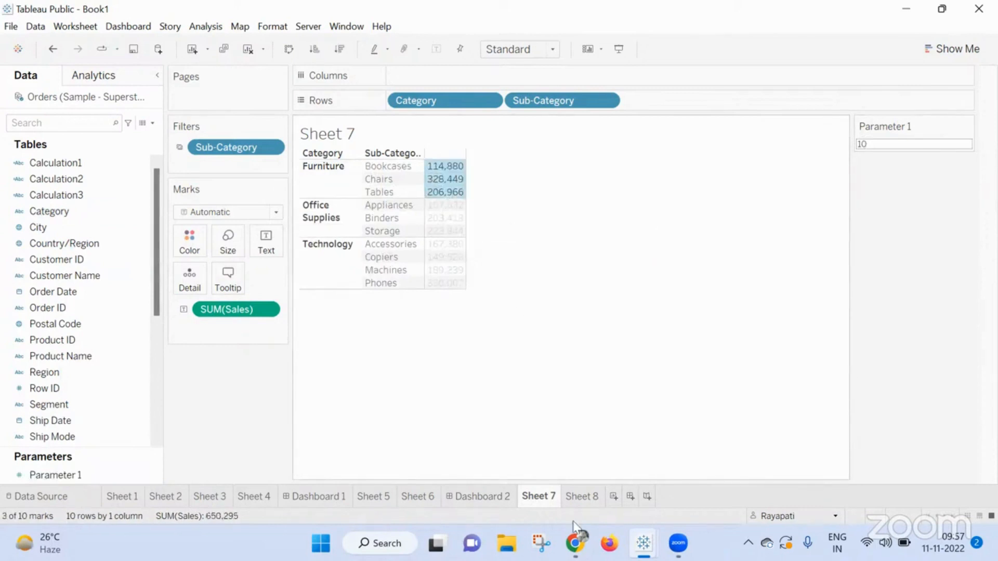
mouse_move(574, 543)
click(569, 497)
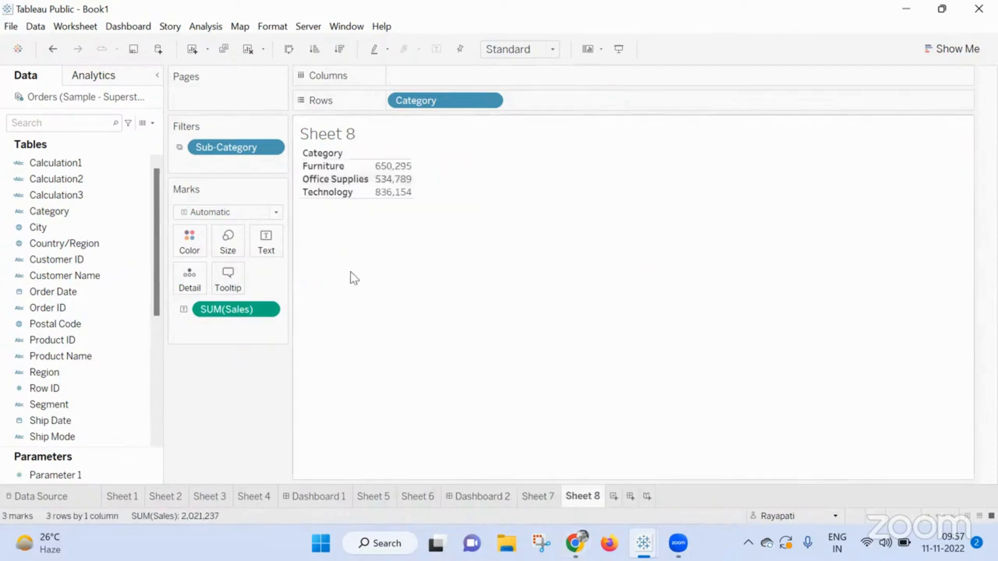
click(399, 171)
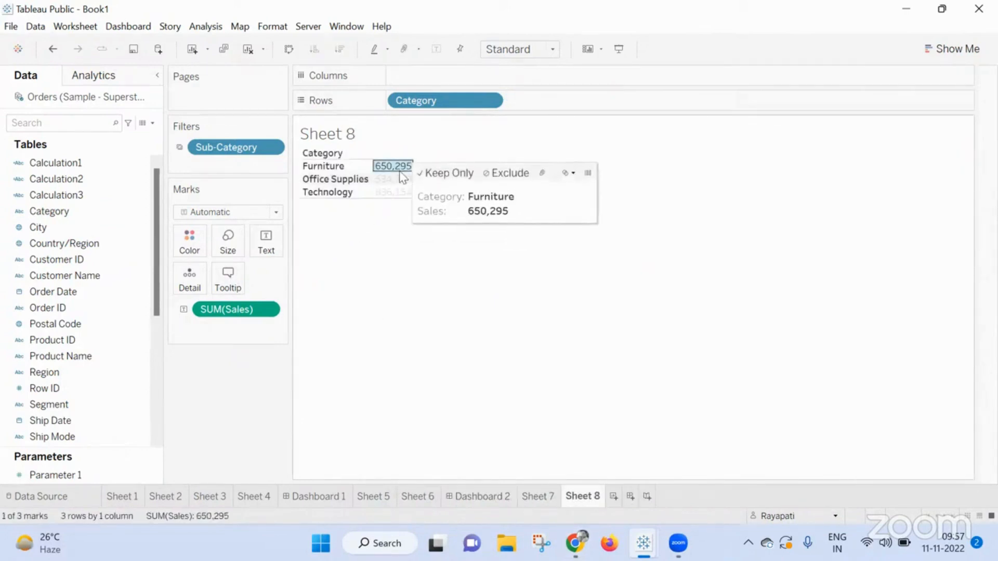
click(402, 264)
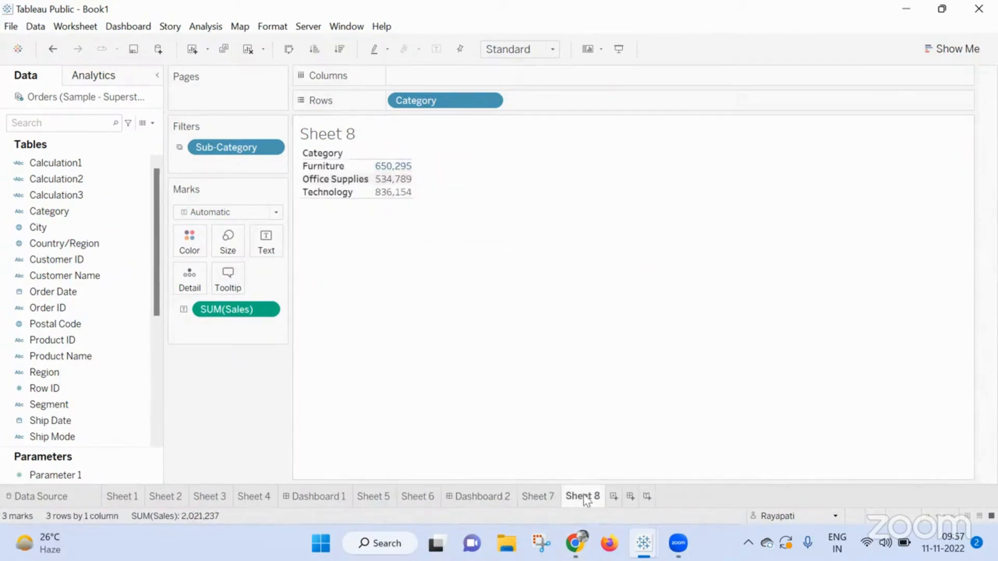